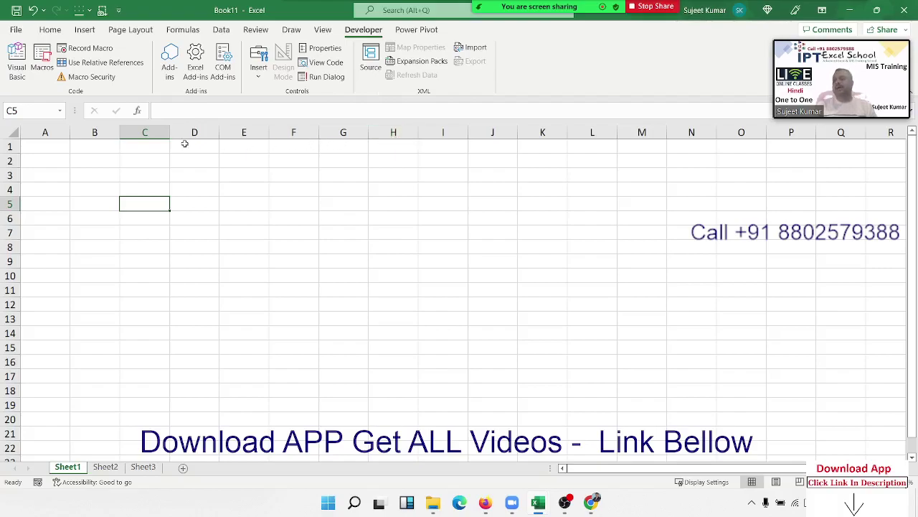
Step: Open tl.xlsm's Module1 in the VBA editor, delete the rr_12 Sub, and select Macro1's body
{"action": "left_click", "coordinate": [16, 66]}
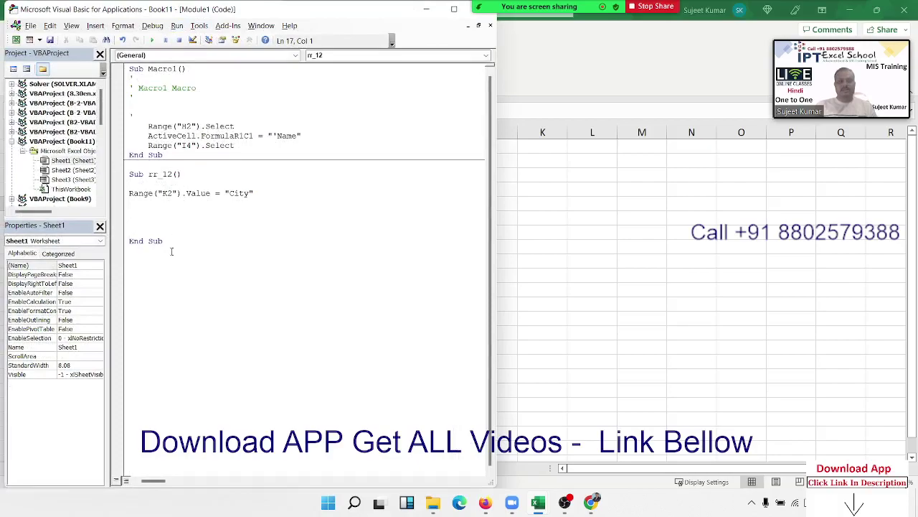
{"action": "left_click", "coordinate": [171, 251]}
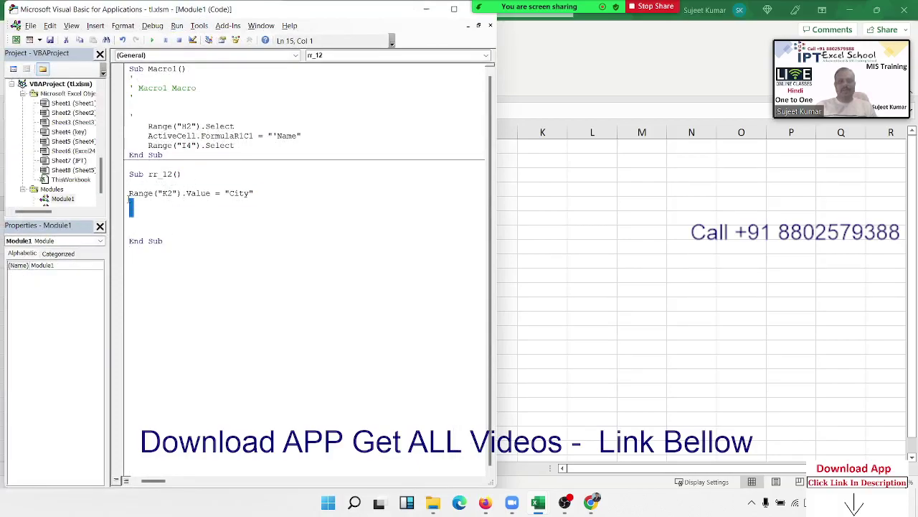
{"action": "left_click_drag", "start_coordinate": [133, 216], "coordinate": [124, 173]}
{"action": "type", "text": "Su"}
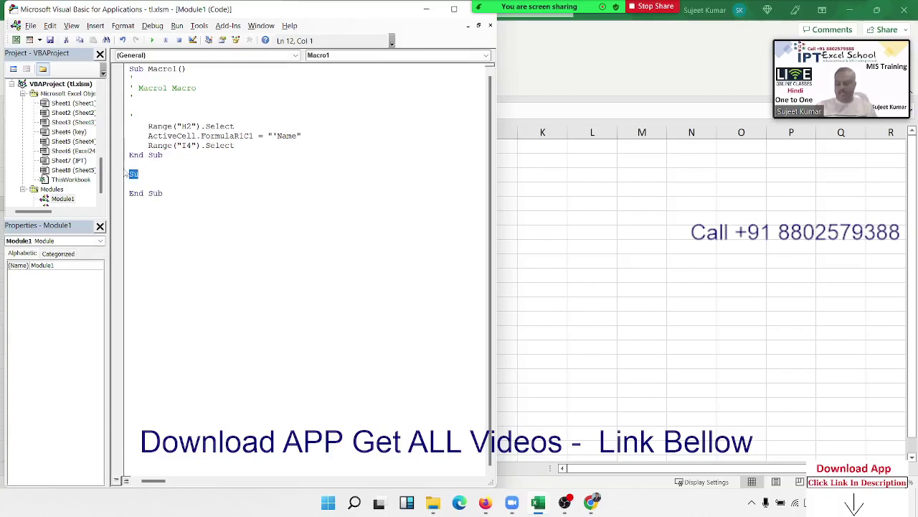
{"action": "key", "text": "Delete"}
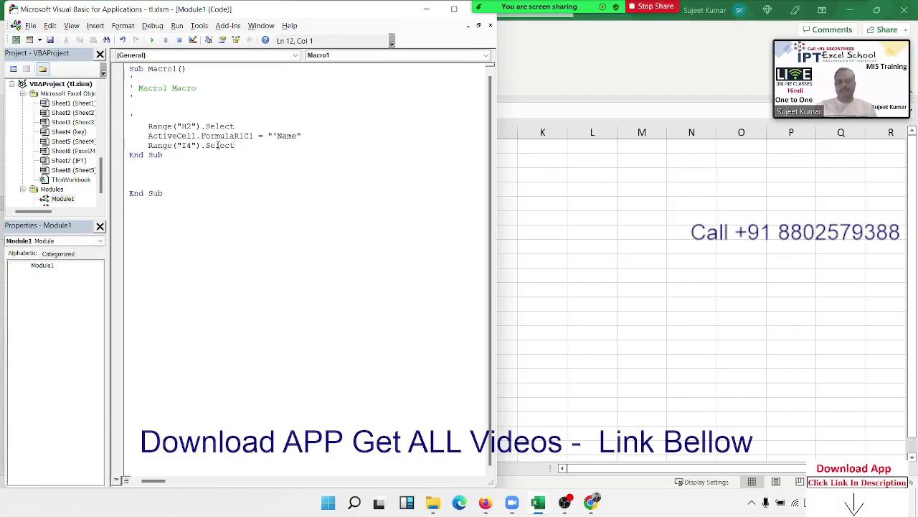
{"action": "left_click_drag", "start_coordinate": [236, 145], "coordinate": [129, 87]}
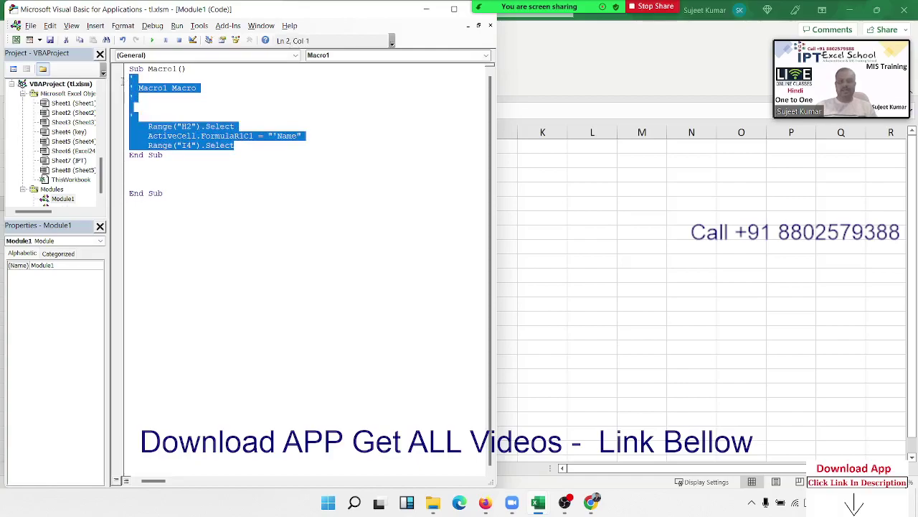
Step: Replace Macro1's body with Application, Workbooks, Sheets and Range lines, then return to Book11
{"action": "key", "text": "Delete"}
{"action": "key", "text": "Return"}
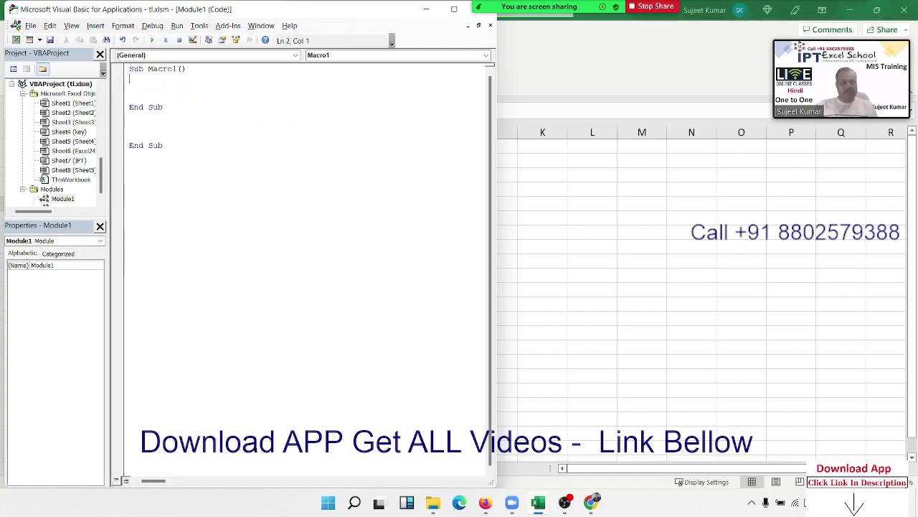
{"action": "type", "text": "applica"}
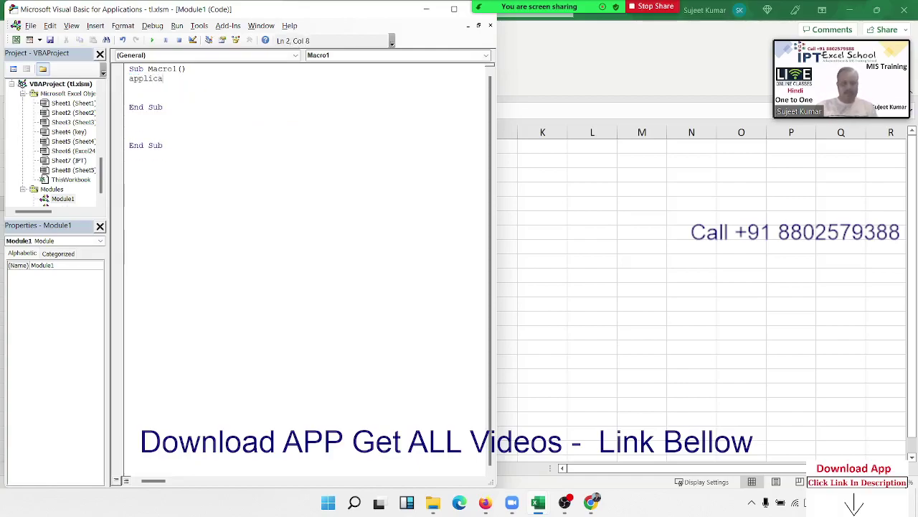
{"action": "type", "text": "tion"}
{"action": "key", "text": "Return"}
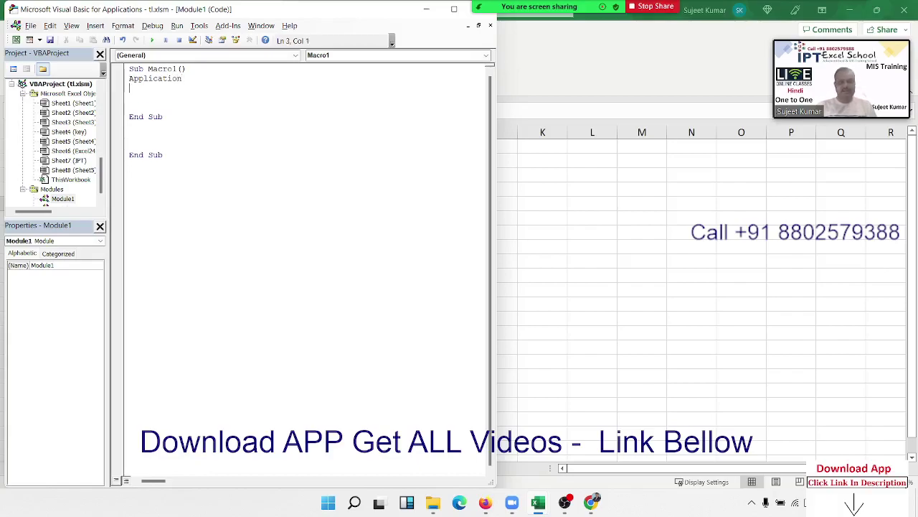
{"action": "type", "text": "workb"}
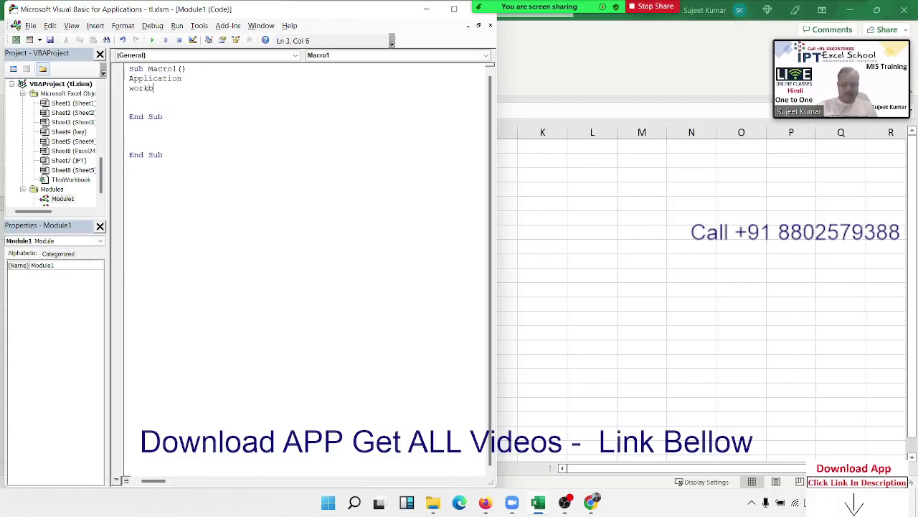
{"action": "type", "text": "oo"}
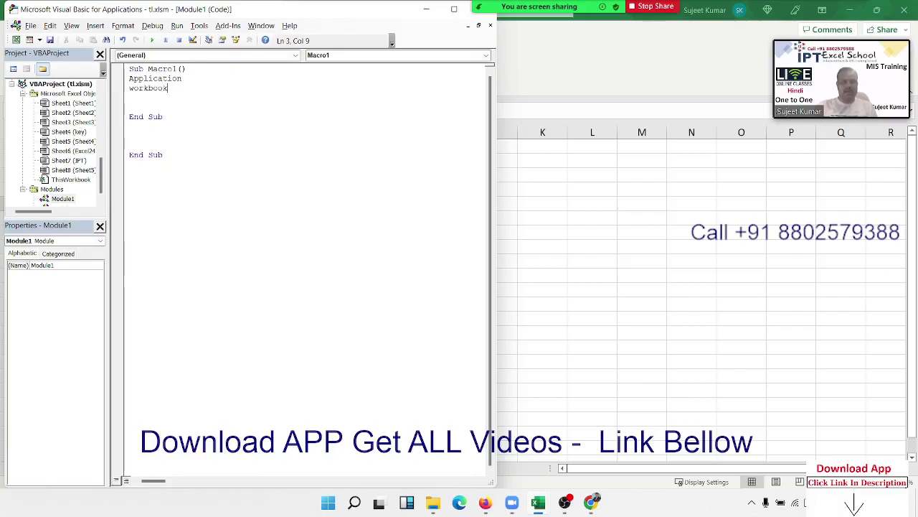
{"action": "type", "text": "ks"}
{"action": "key", "text": "Return"}
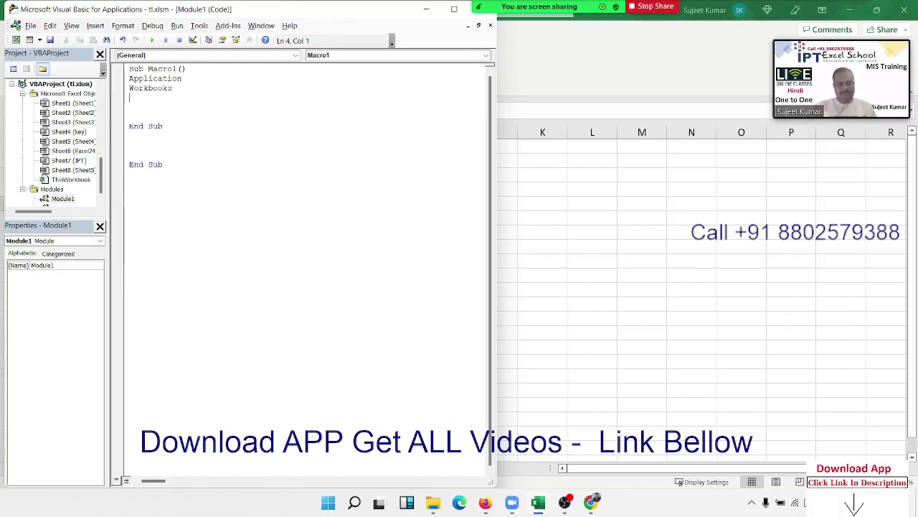
{"action": "type", "text": "sheets"}
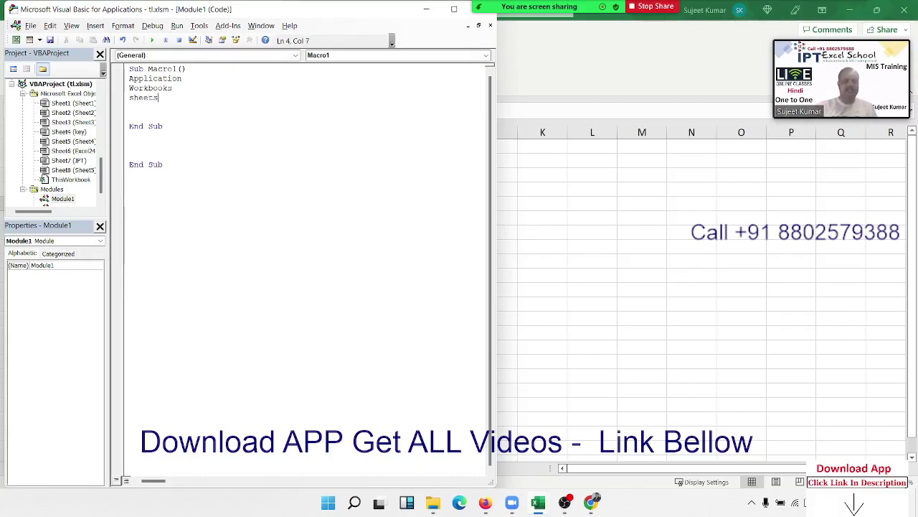
{"action": "key", "text": "Return"}
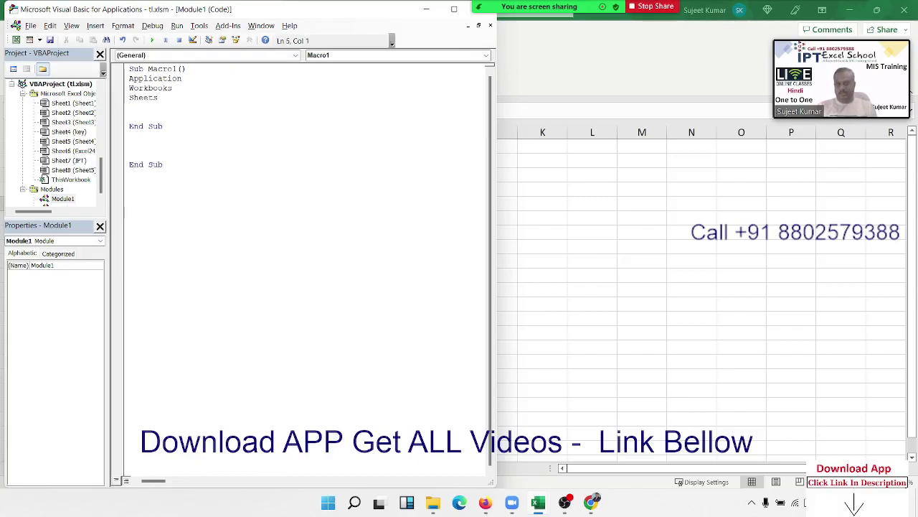
{"action": "type", "text": "range"}
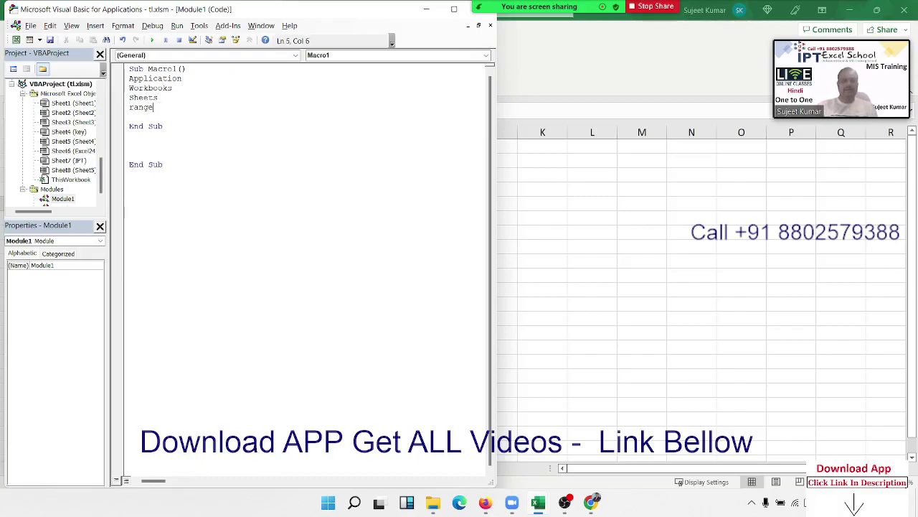
{"action": "key", "text": "Return"}
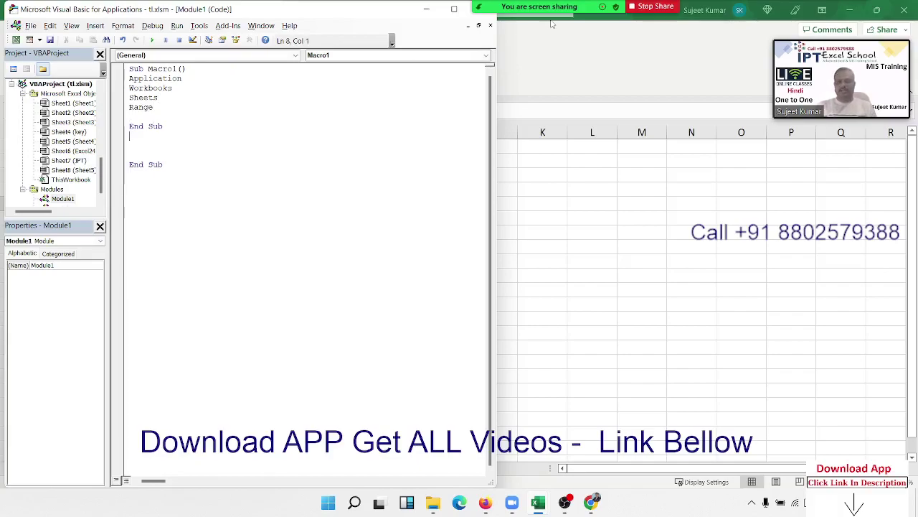
{"action": "left_click", "coordinate": [582, 174]}
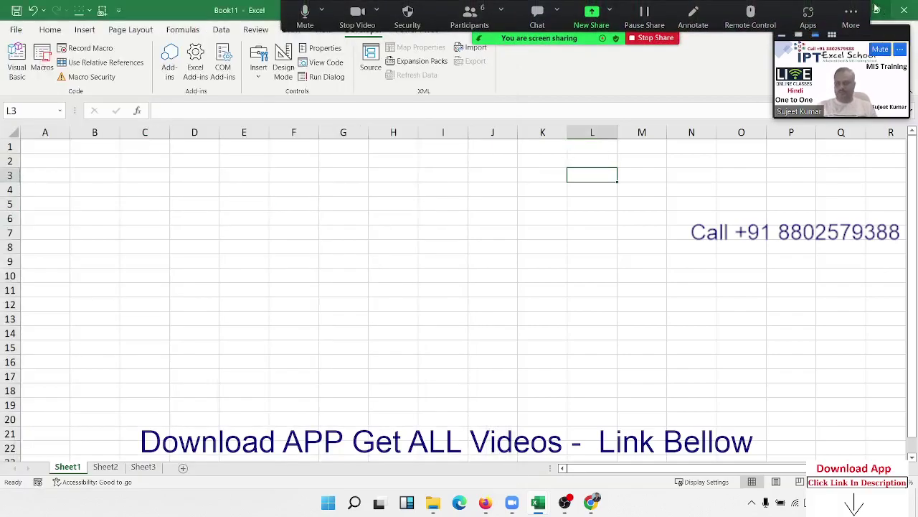
Step: Snap the VBA editor to the left half and the Book11 workbook to the right half
{"action": "mouse_move", "coordinate": [877, 10]}
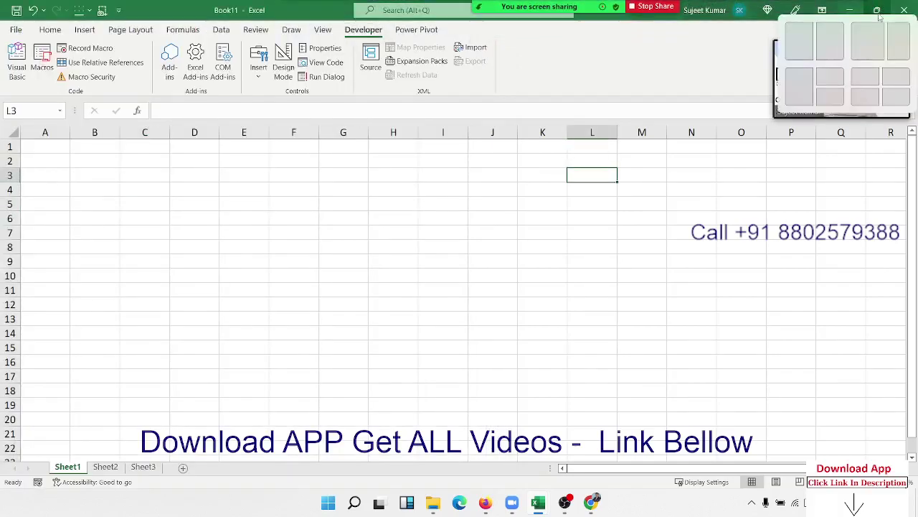
{"action": "left_click", "coordinate": [812, 42]}
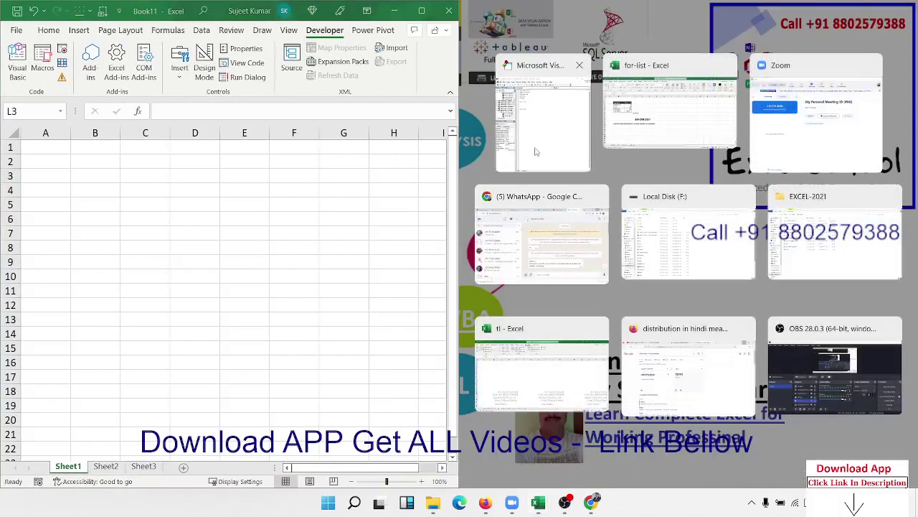
{"action": "left_click", "coordinate": [525, 141]}
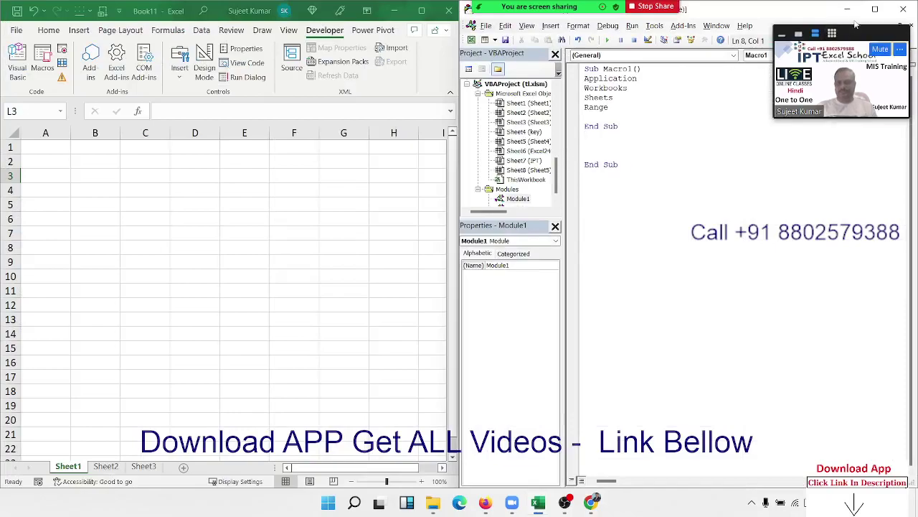
{"action": "mouse_move", "coordinate": [873, 10]}
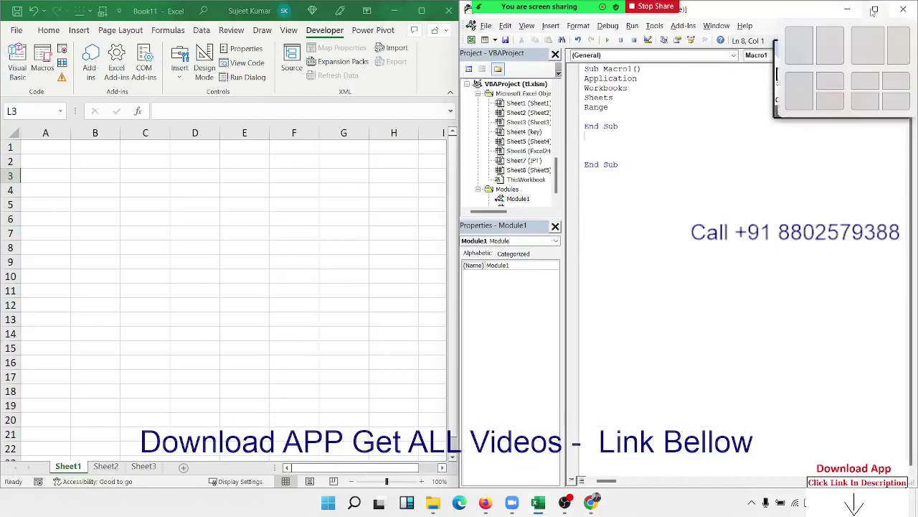
{"action": "left_click", "coordinate": [798, 43]}
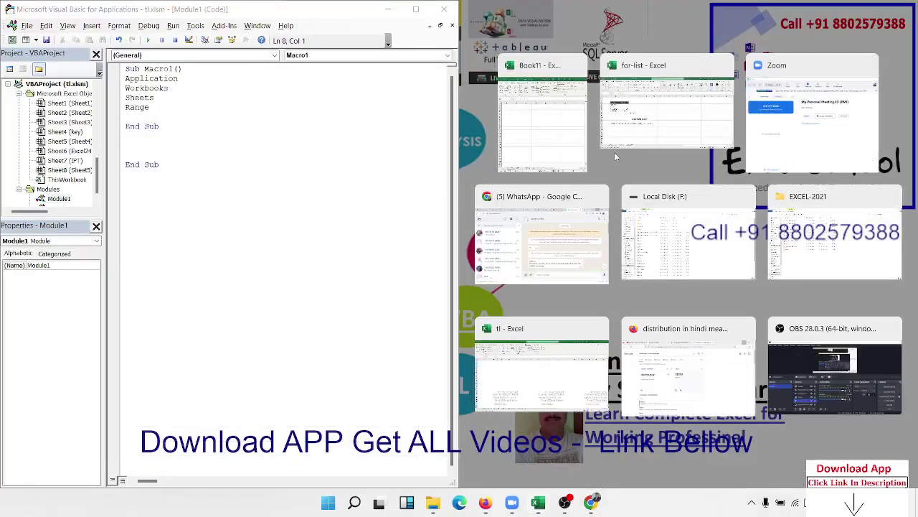
{"action": "left_click", "coordinate": [569, 147]}
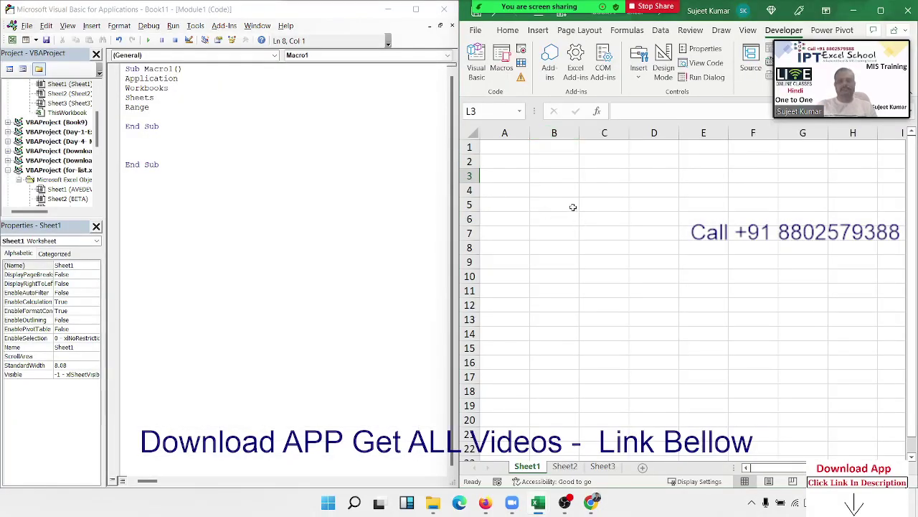
{"action": "left_click", "coordinate": [557, 177]}
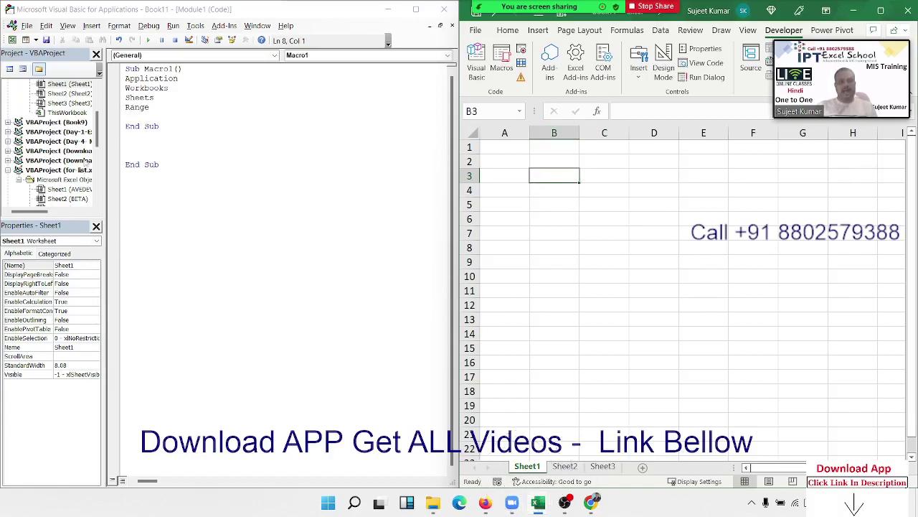
{"action": "scroll", "coordinate": [85, 165], "scroll_direction": "up", "scroll_amount": 3}
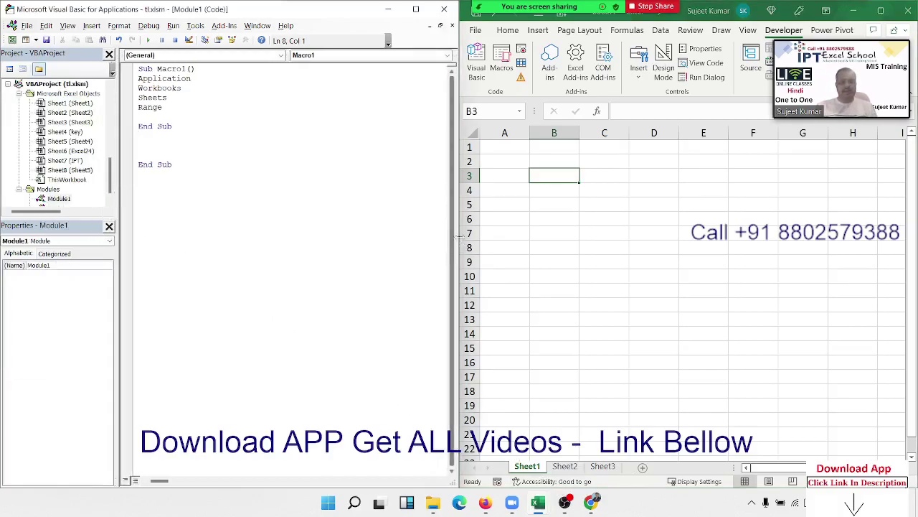
Step: Widen the VBA editor pane and rename Book11's Sheet1 tab to JAN
{"action": "left_click_drag", "start_coordinate": [459, 237], "coordinate": [486, 236]}
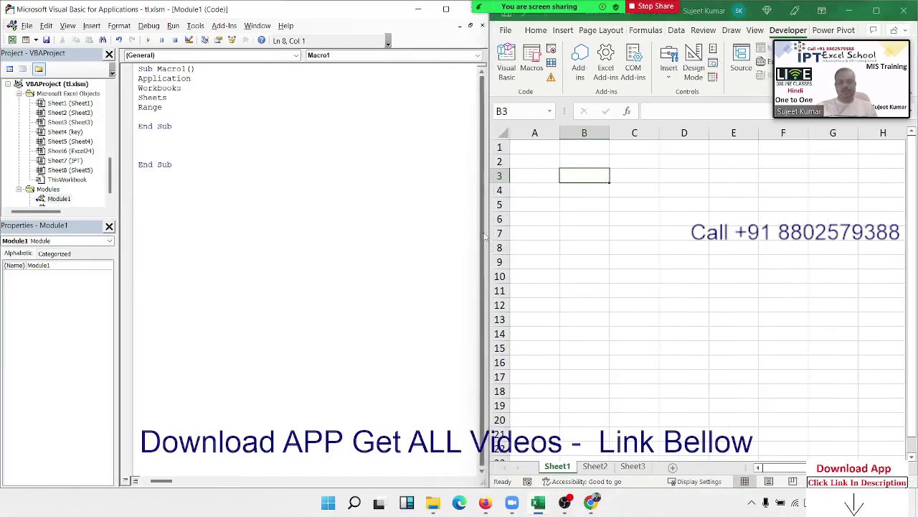
{"action": "left_click", "coordinate": [559, 467]}
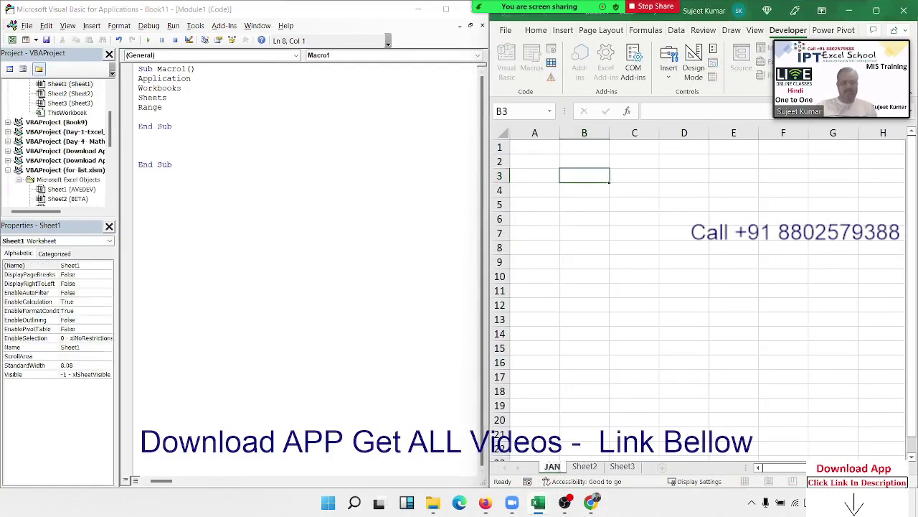
{"action": "left_click", "coordinate": [557, 467]}
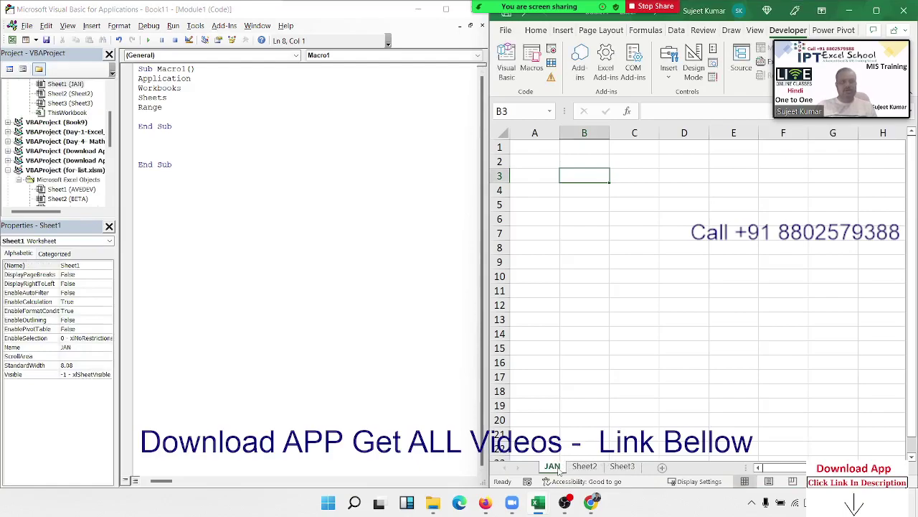
{"action": "scroll", "coordinate": [64, 103], "scroll_direction": "up", "scroll_amount": 3}
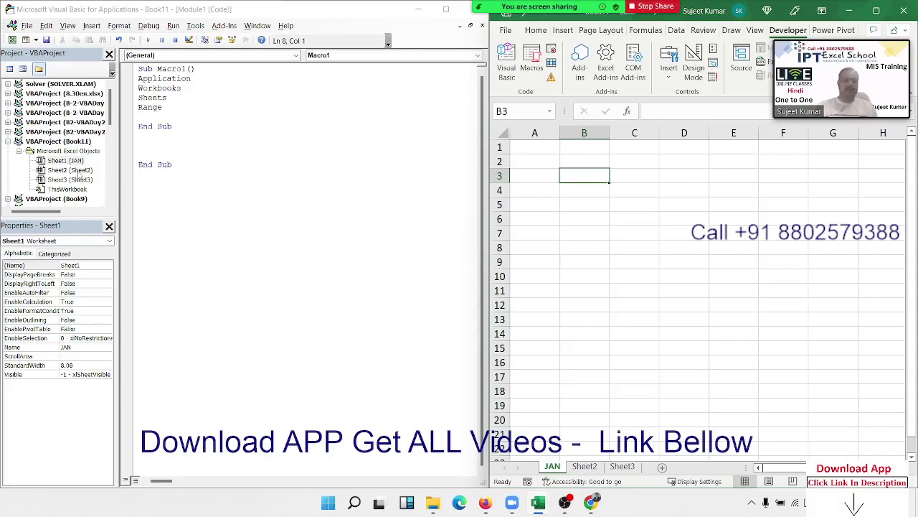
{"action": "left_click", "coordinate": [148, 145]}
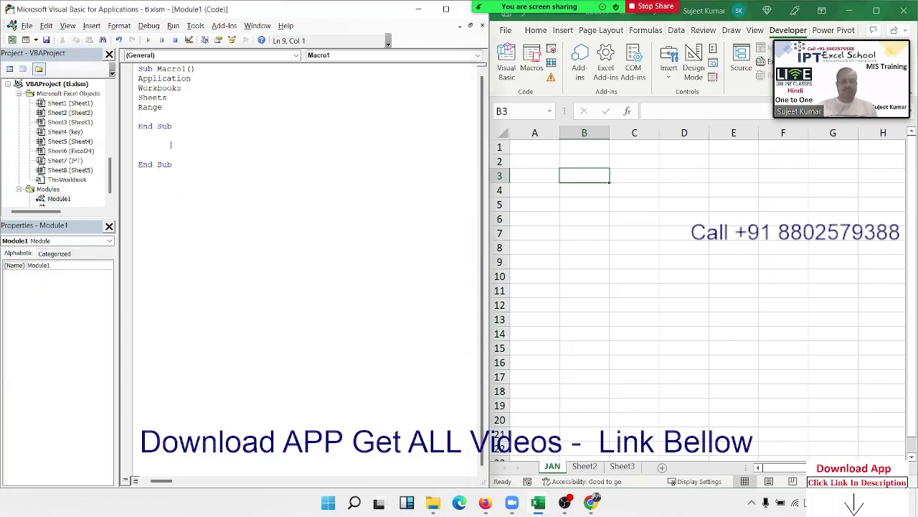
Step: Delete the duplicate End Sub and add blank lines inside Macro1
{"action": "left_click_drag", "start_coordinate": [172, 165], "coordinate": [133, 166]}
{"action": "key", "text": "BackSpace"}
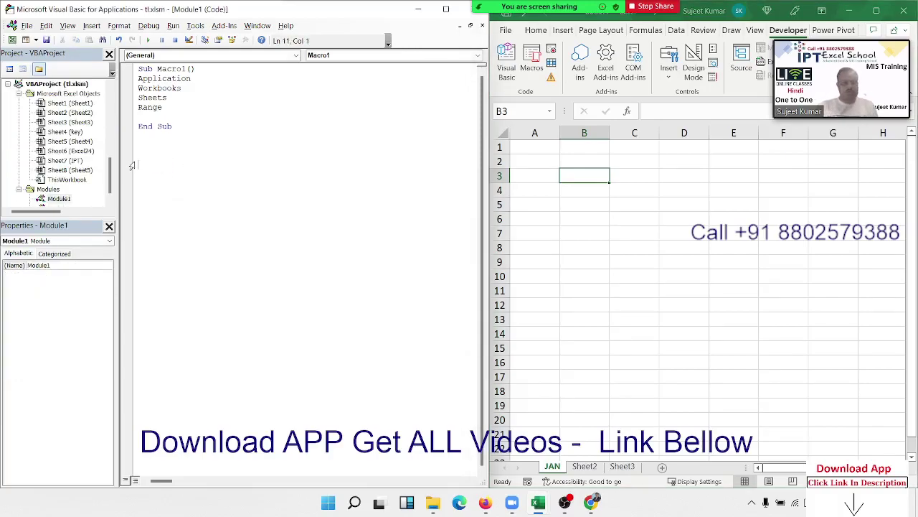
{"action": "key", "text": "BackSpace"}
{"action": "key", "text": "Return"}
{"action": "key", "text": "Return"}
{"action": "key", "text": "Return"}
{"action": "key", "text": "Return"}
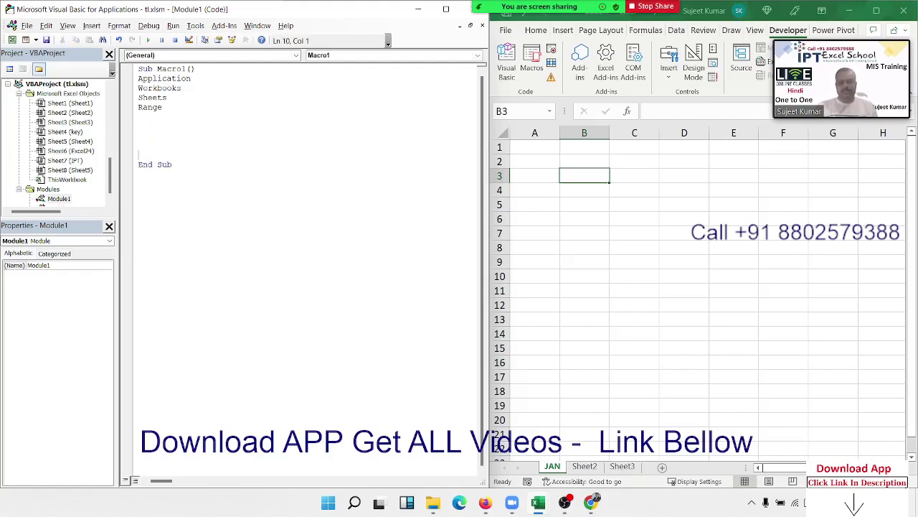
{"action": "key", "text": "Up"}
{"action": "key", "text": "Up"}
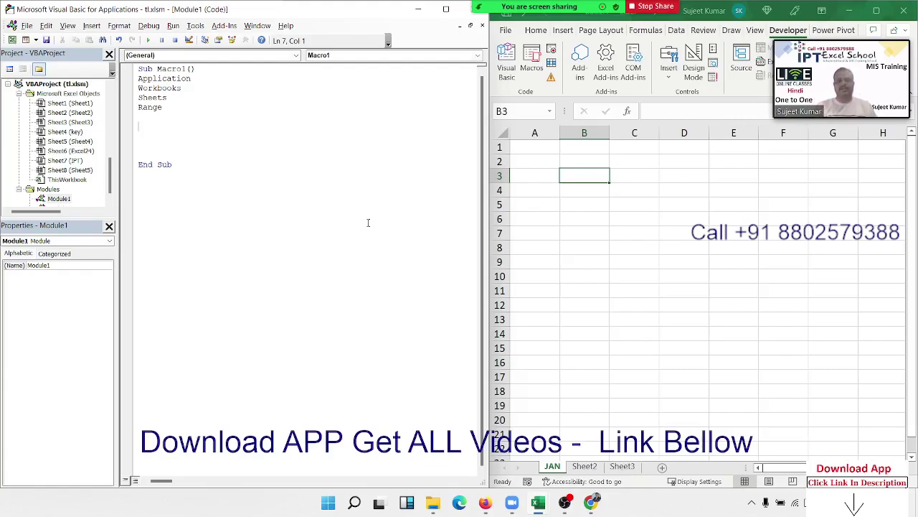
Step: Append activeworkook to the Workbooks line and start a new line after it
{"action": "left_click", "coordinate": [198, 85]}
{"action": "type", "text": "ac"}
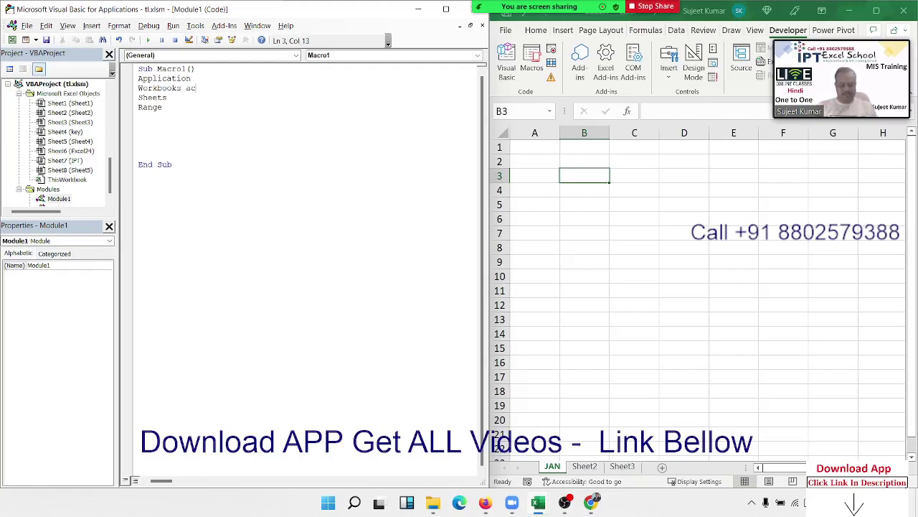
{"action": "type", "text": "tivew"}
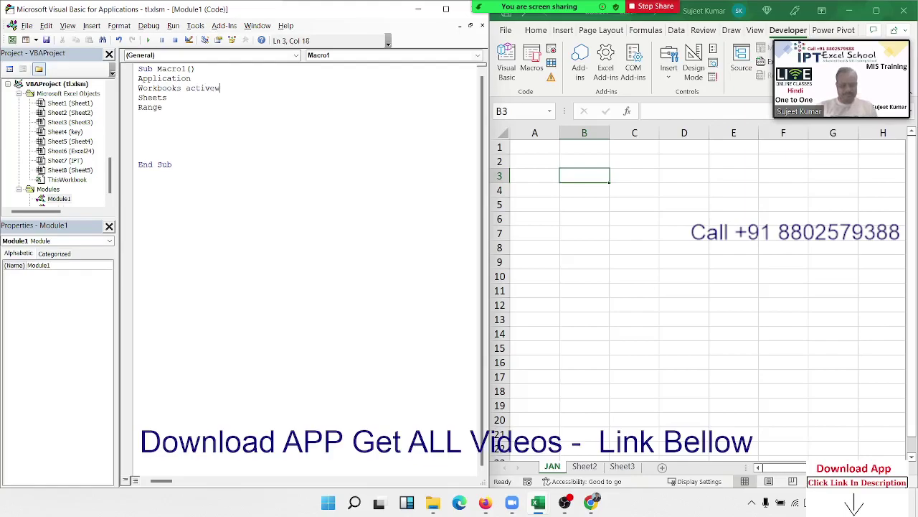
{"action": "type", "text": "orkoo"}
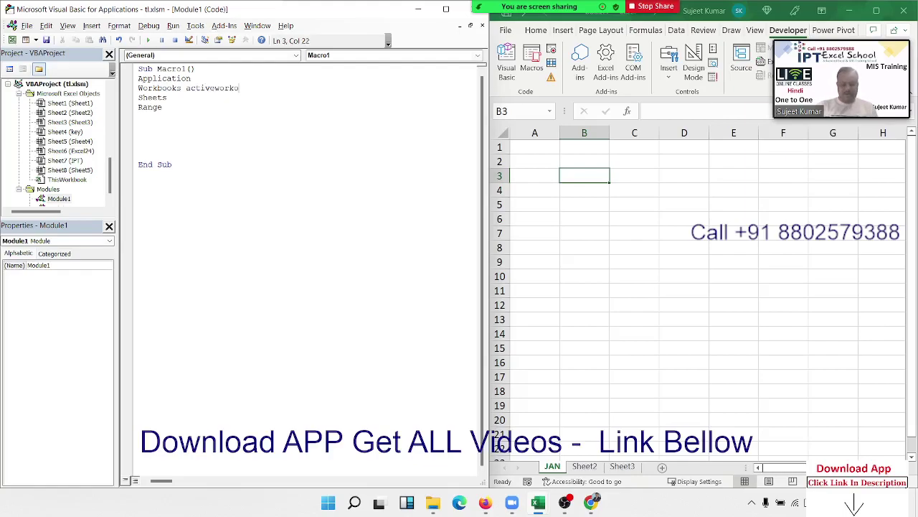
{"action": "type", "text": "k"}
{"action": "key", "text": "Return"}
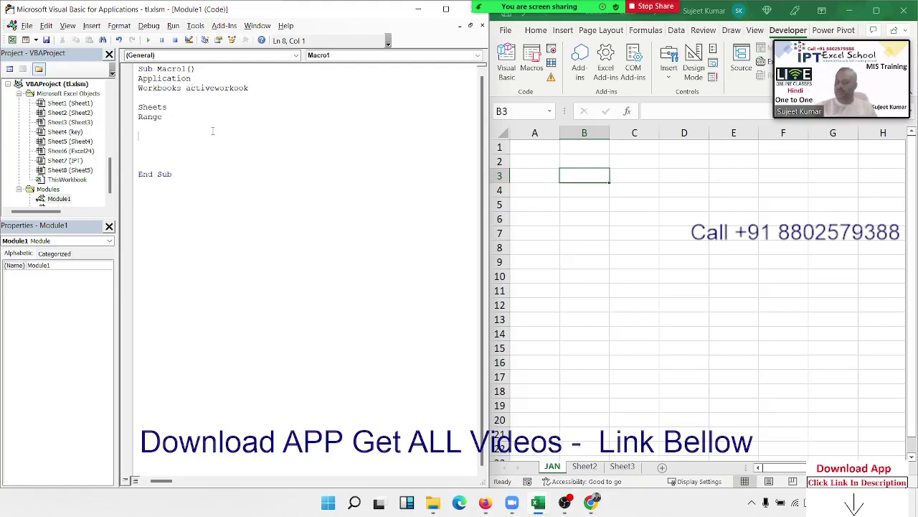
Step: Add Sheets("JAN").Select and Sheet1.Select lines, then highlight the Sheets("JAN") line
{"action": "key", "text": "Return"}
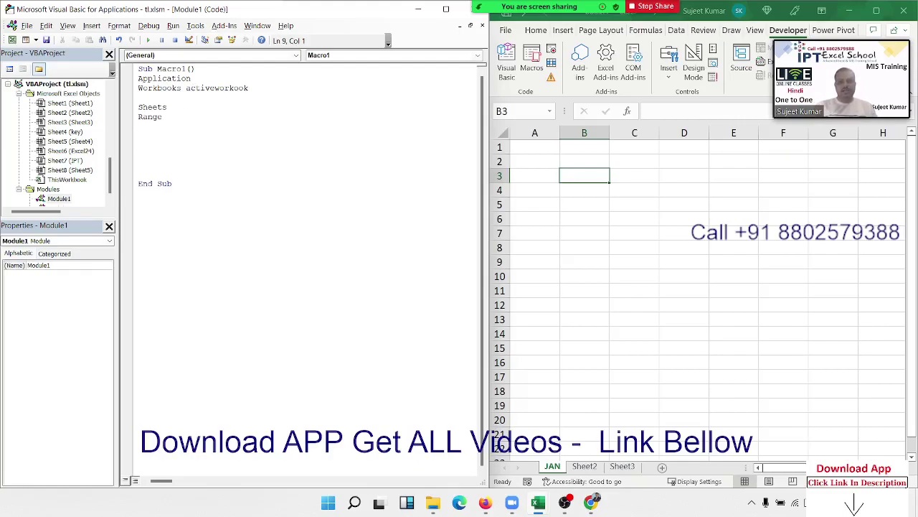
{"action": "type", "text": "she"}
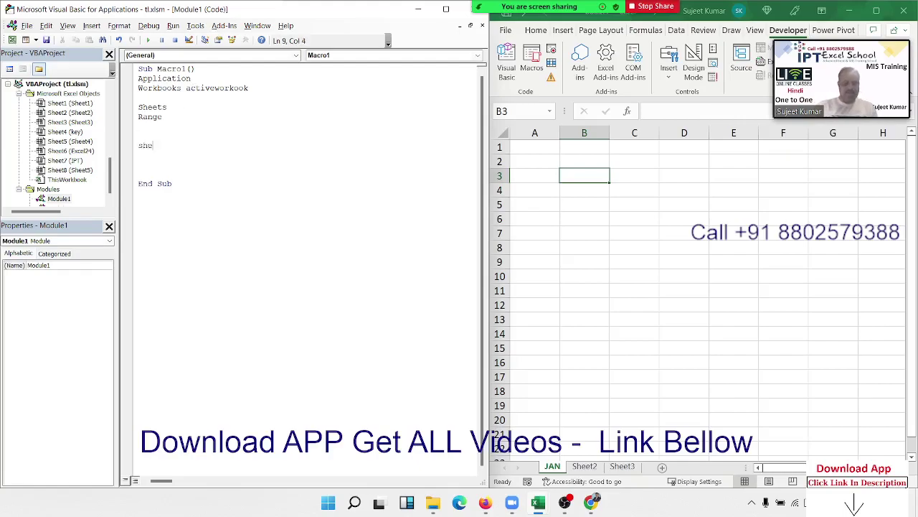
{"action": "type", "text": "ets("}
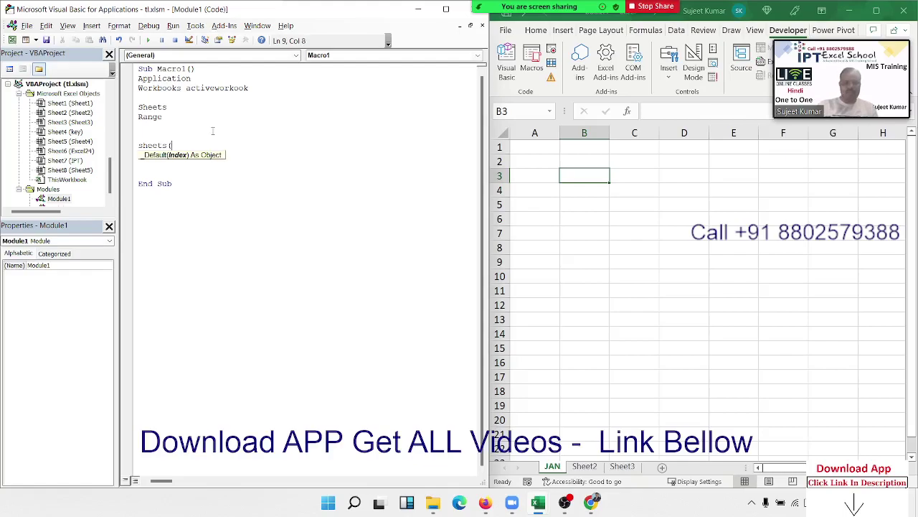
{"action": "type", "text": "\"JAN"}
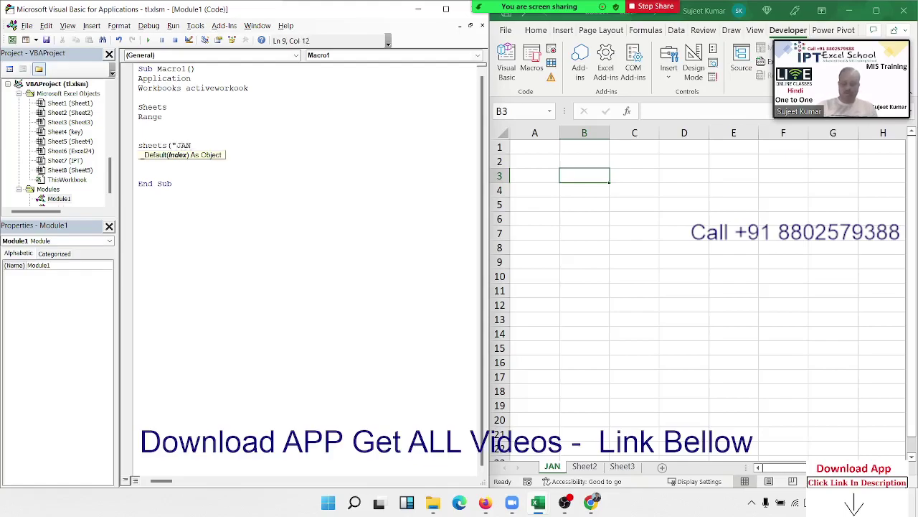
{"action": "type", "text": ")"}
{"action": "type", "text": "c"}
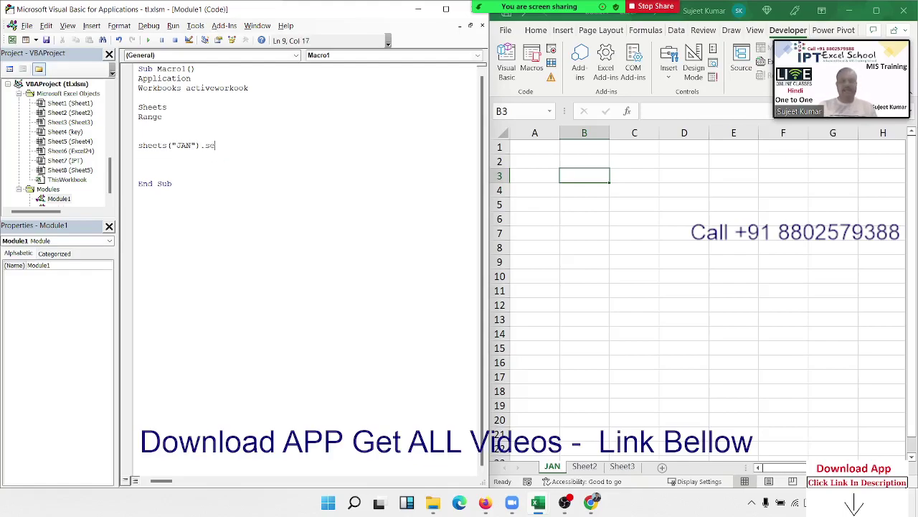
{"action": "type", "text": "lect"}
{"action": "key", "text": "Return"}
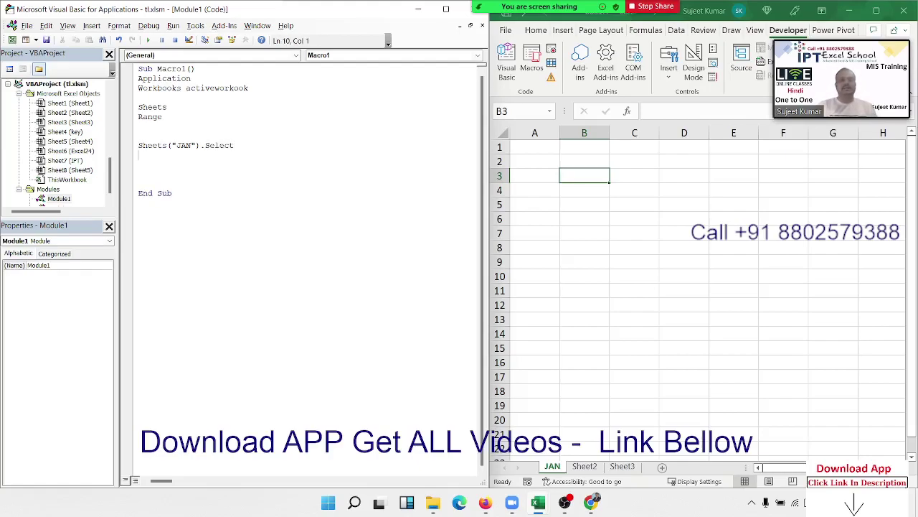
{"action": "type", "text": "sh"}
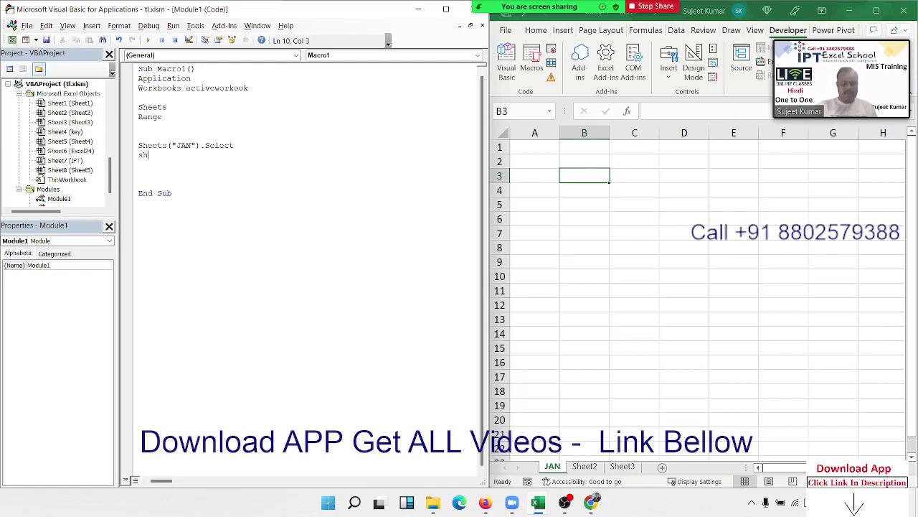
{"action": "type", "text": "eet1"}
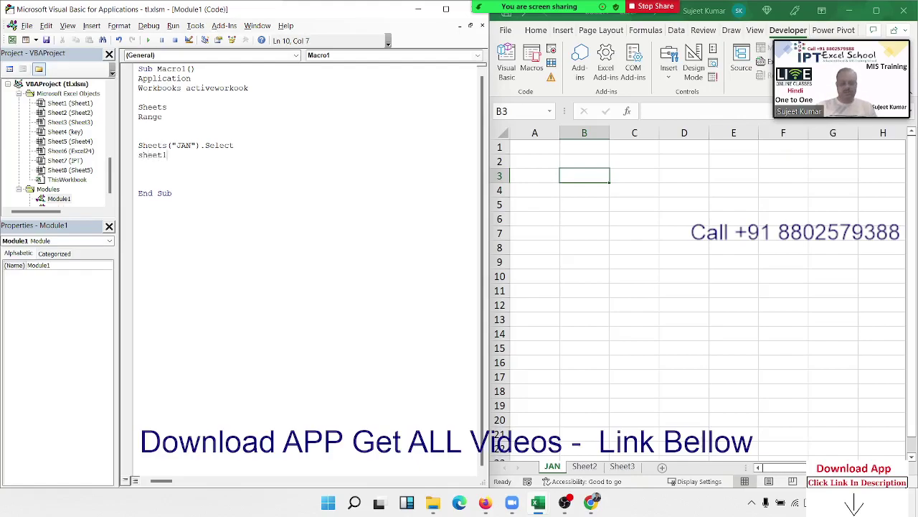
{"action": "type", "text": ".Select"}
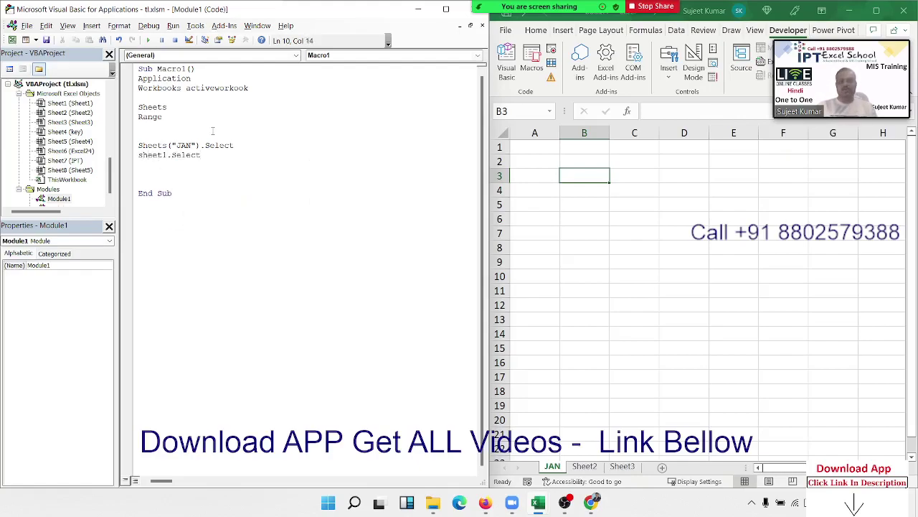
{"action": "key", "text": "Return"}
{"action": "key", "text": "Return"}
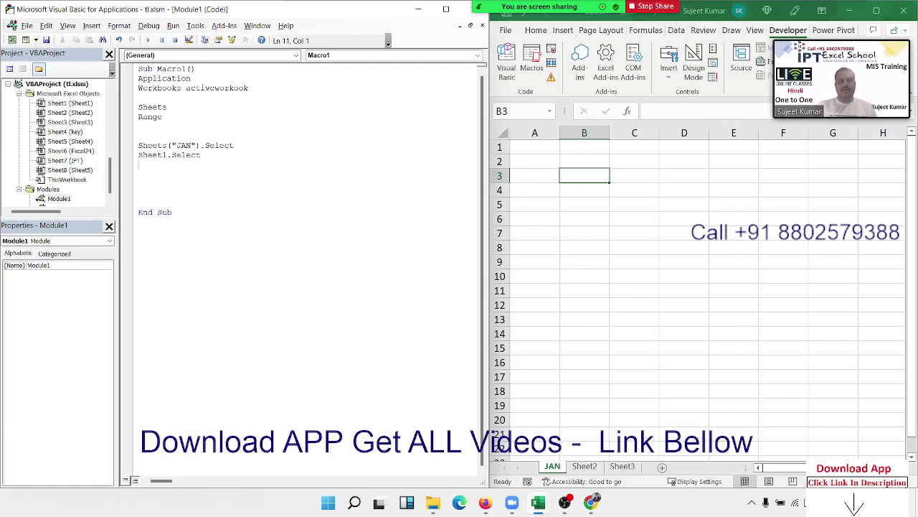
{"action": "key", "text": "Return"}
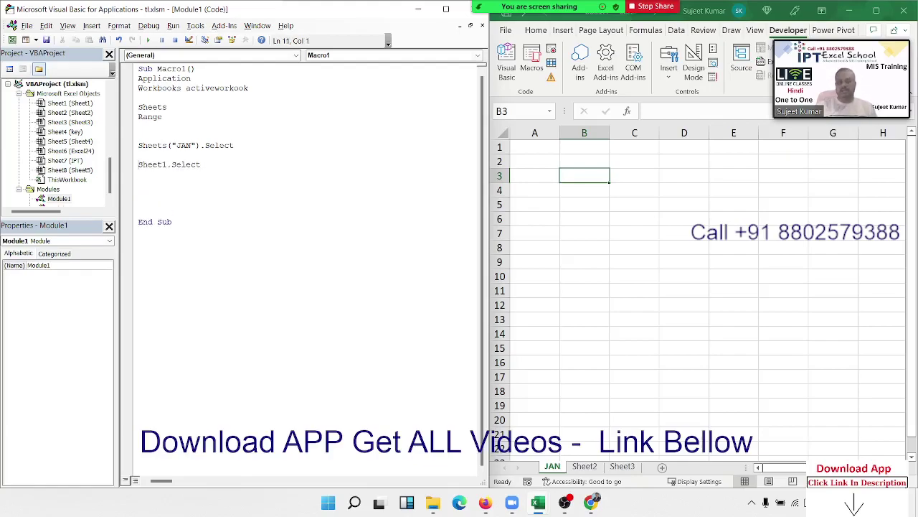
{"action": "key", "text": "Up"}
{"action": "key", "text": "Up"}
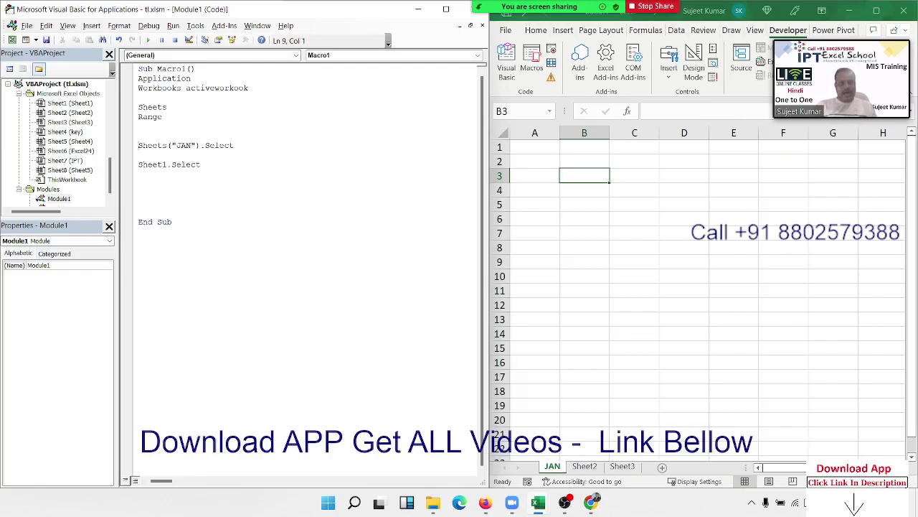
{"action": "key", "text": "shift+Down"}
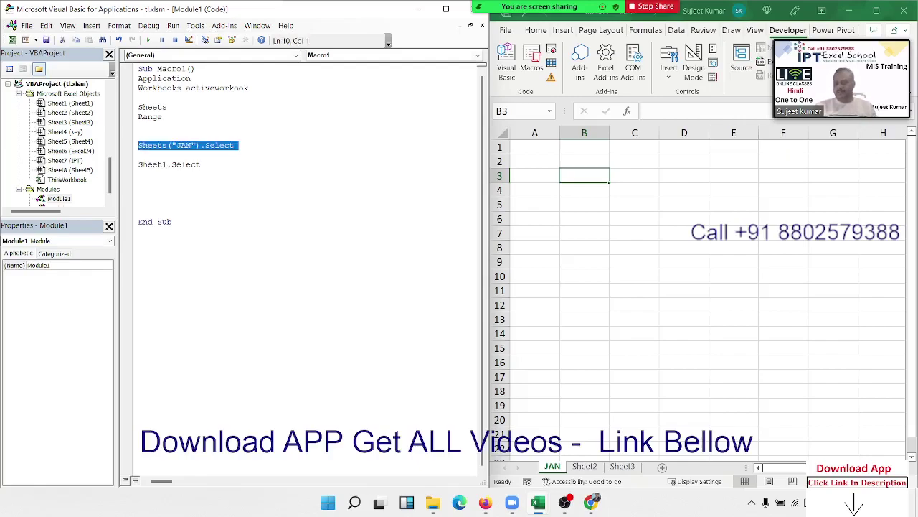
{"action": "key", "text": "shift+Up"}
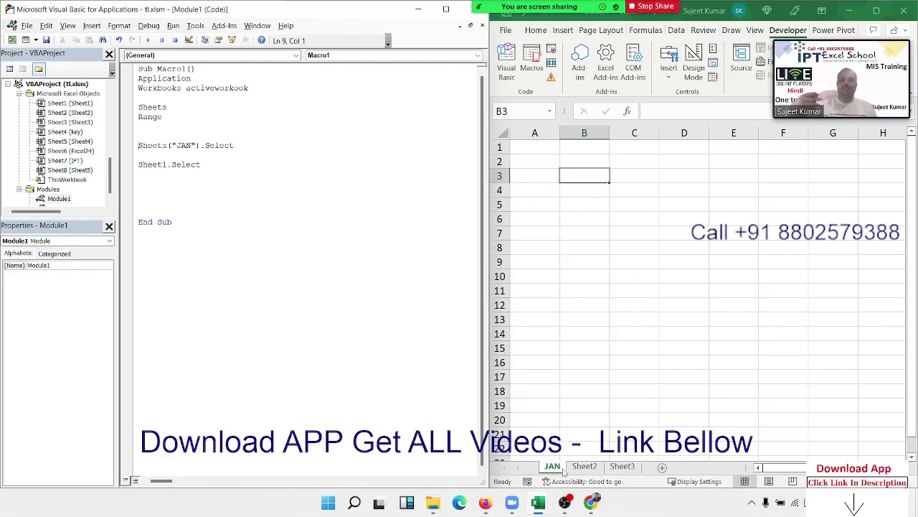
{"action": "left_click_drag", "start_coordinate": [235, 146], "coordinate": [138, 145]}
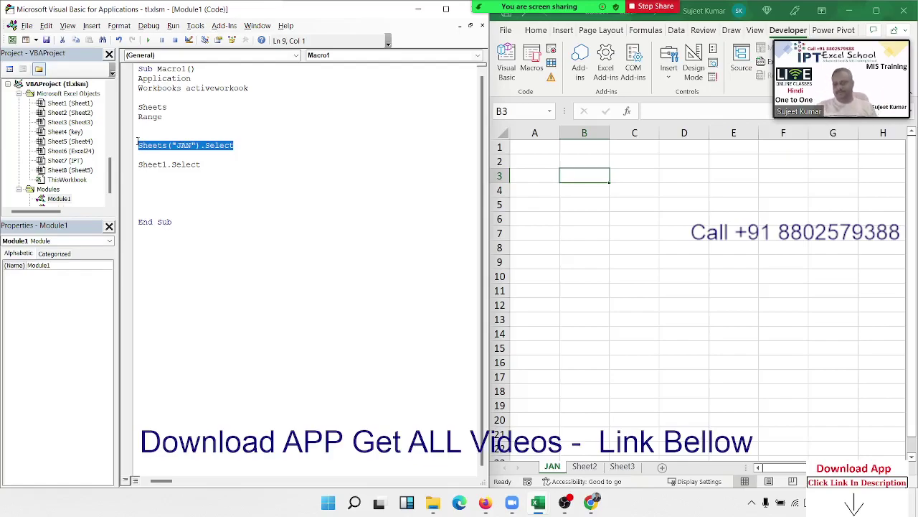
{"action": "left_click", "coordinate": [162, 164]}
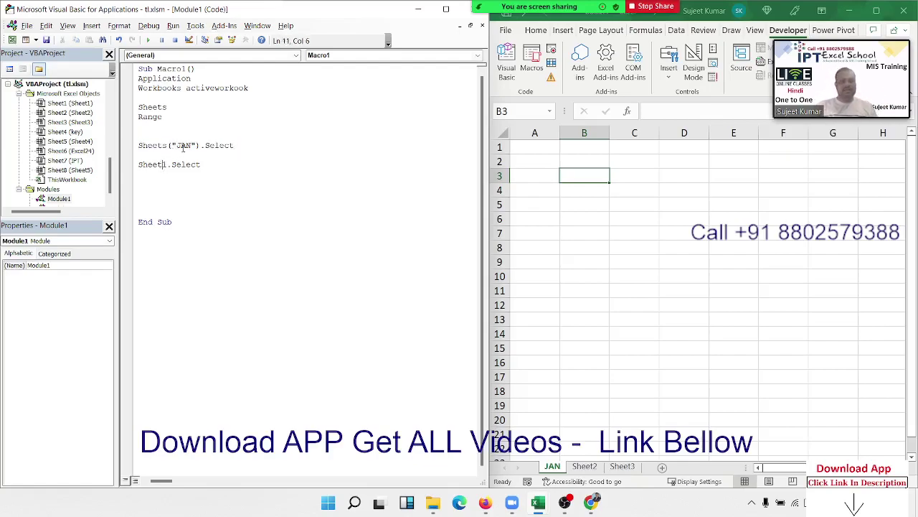
{"action": "double_click", "coordinate": [176, 164]}
{"action": "left_click", "coordinate": [170, 164]}
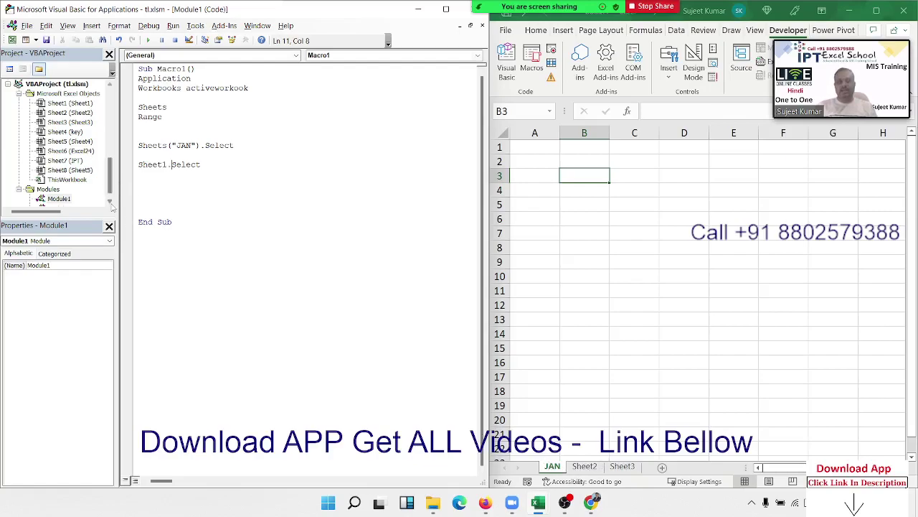
{"action": "scroll", "coordinate": [101, 205], "scroll_direction": "down", "scroll_amount": 1}
{"action": "scroll", "coordinate": [102, 206], "scroll_direction": "up", "scroll_amount": 3}
{"action": "scroll", "coordinate": [101, 205], "scroll_direction": "up", "scroll_amount": 3}
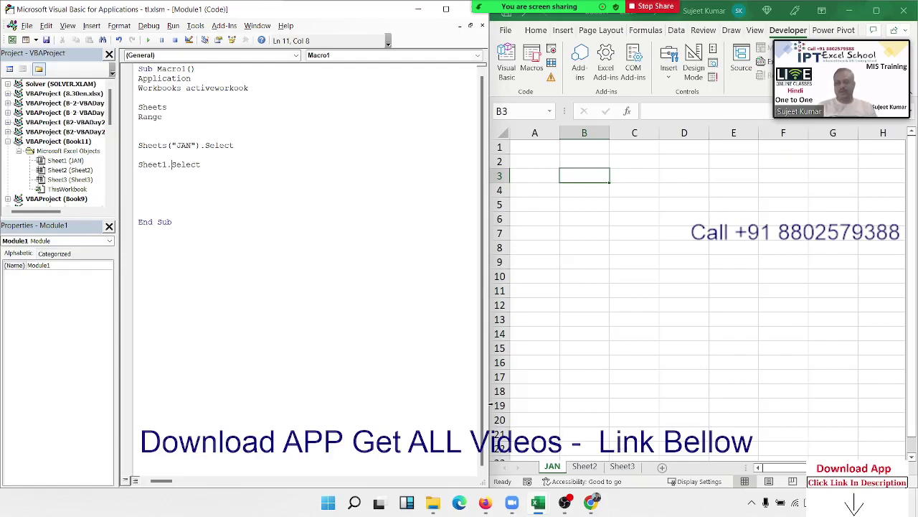
{"action": "left_click", "coordinate": [221, 171]}
{"action": "left_click_drag", "start_coordinate": [141, 164], "coordinate": [132, 166]}
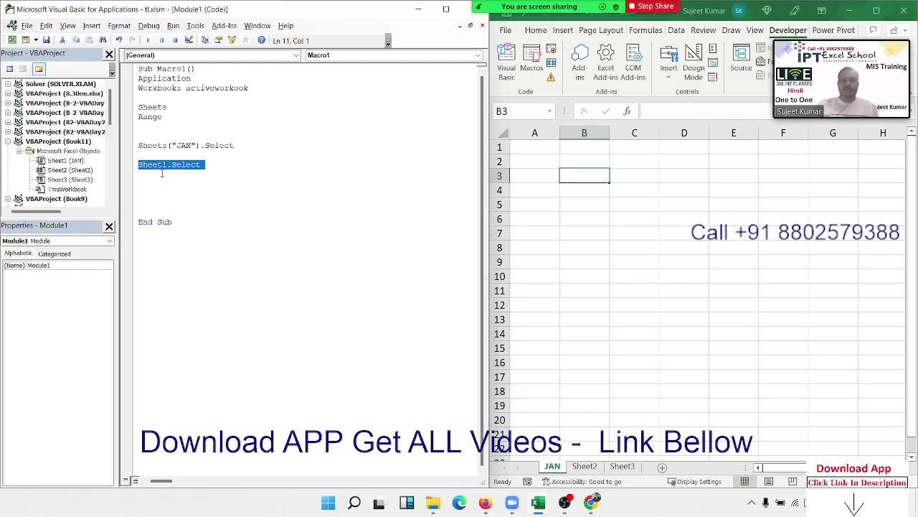
{"action": "left_click", "coordinate": [167, 165]}
{"action": "double_click", "coordinate": [167, 165]}
{"action": "left_click", "coordinate": [169, 165]}
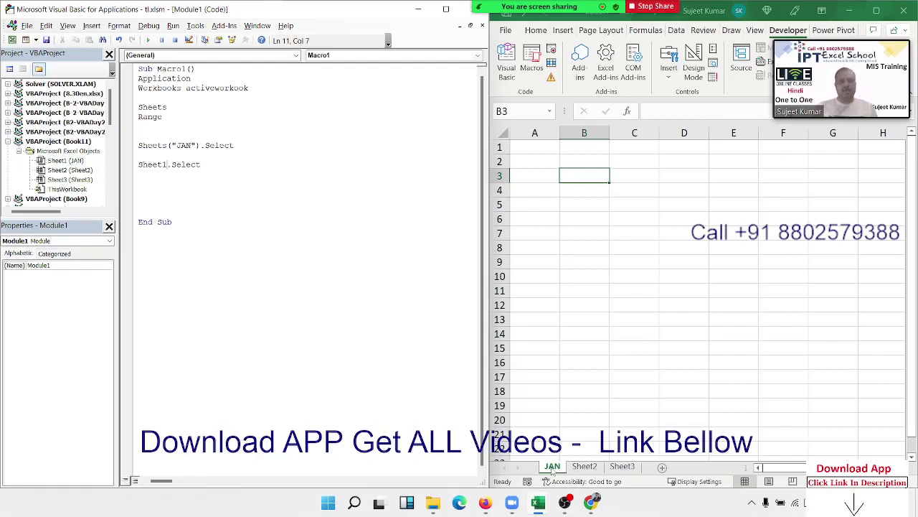
{"action": "left_click", "coordinate": [123, 165]}
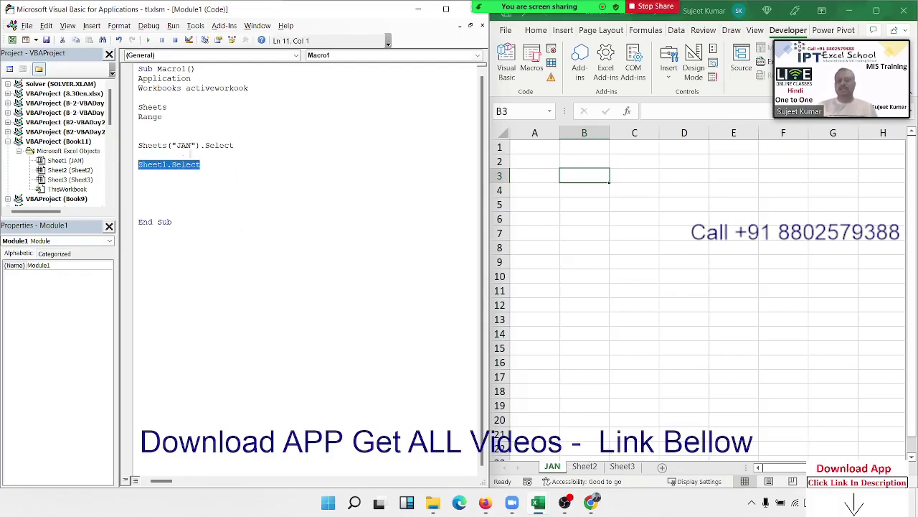
{"action": "double_click", "coordinate": [183, 146]}
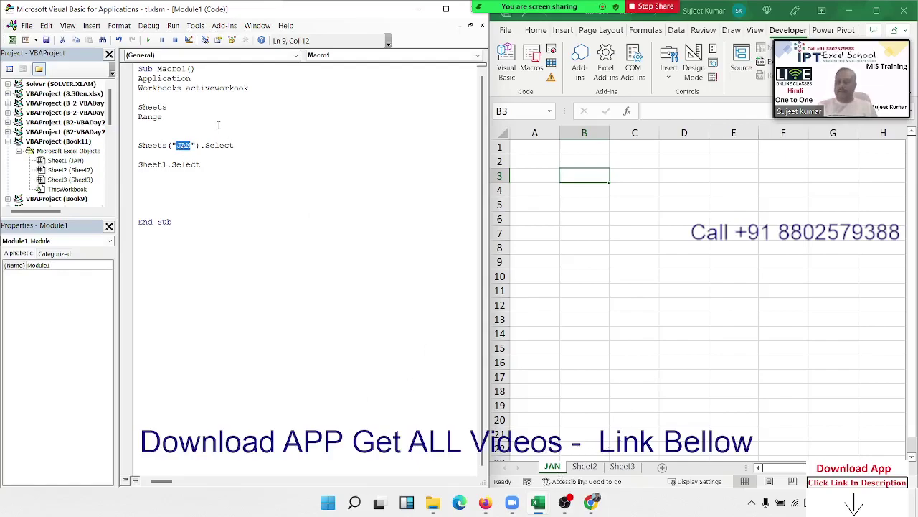
Step: Add a Sheets(1).Select line on line 13 and change its index to 3
{"action": "left_click", "coordinate": [188, 180]}
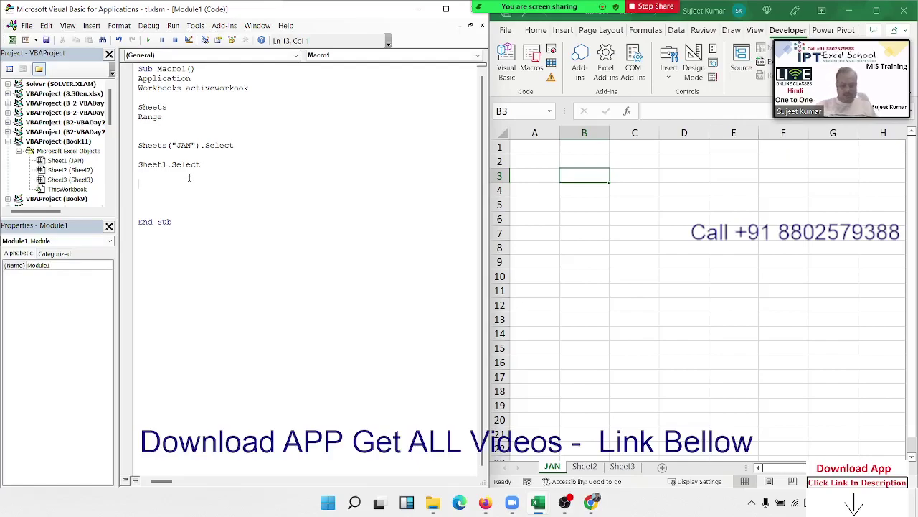
{"action": "type", "text": "sheets"}
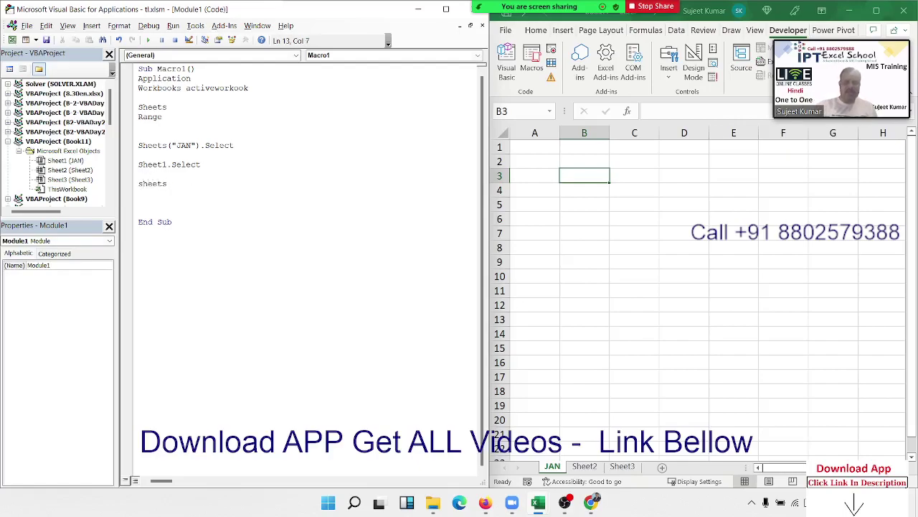
{"action": "type", "text": "(1)."}
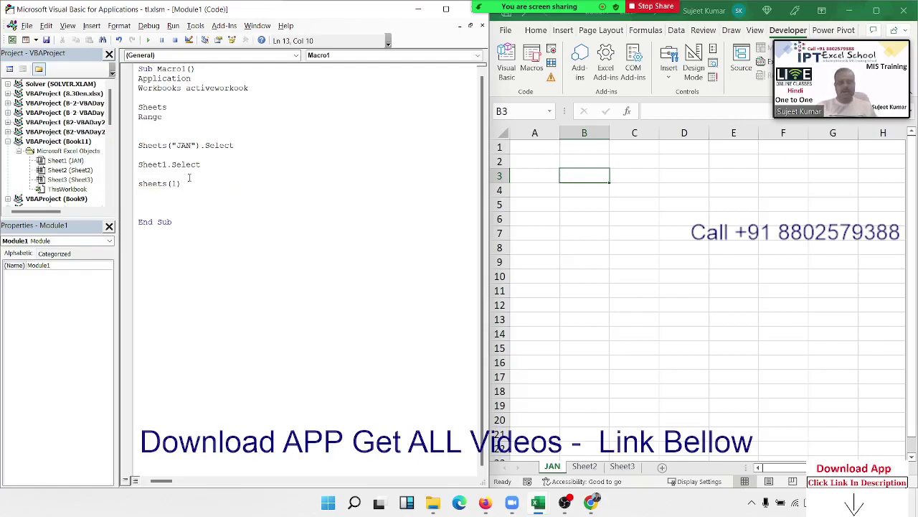
{"action": "type", "text": "s"}
{"action": "type", "text": "elect"}
{"action": "key", "text": "Return"}
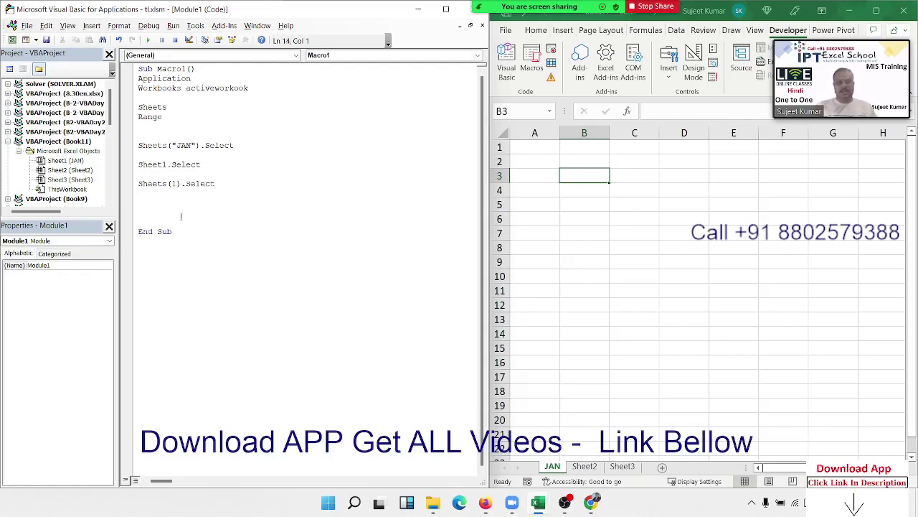
{"action": "left_click", "coordinate": [177, 185]}
{"action": "key", "text": "BackSpace"}
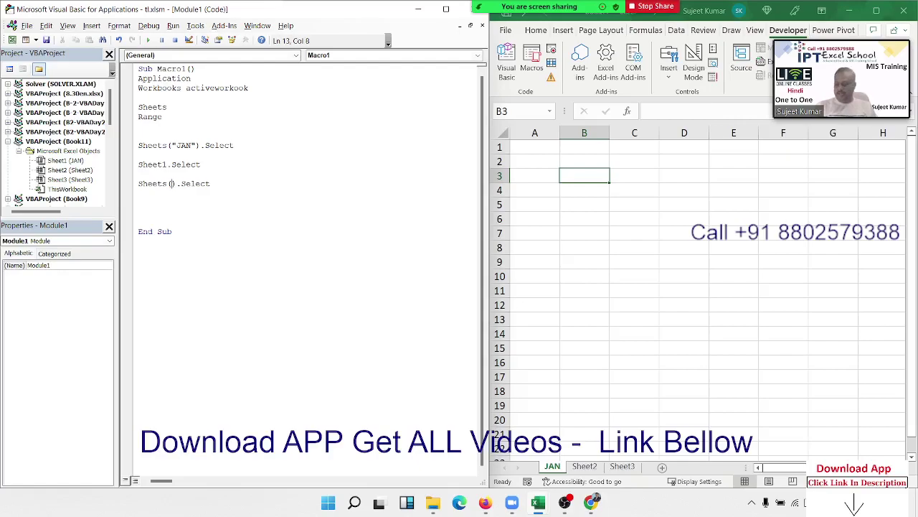
{"action": "type", "text": "3"}
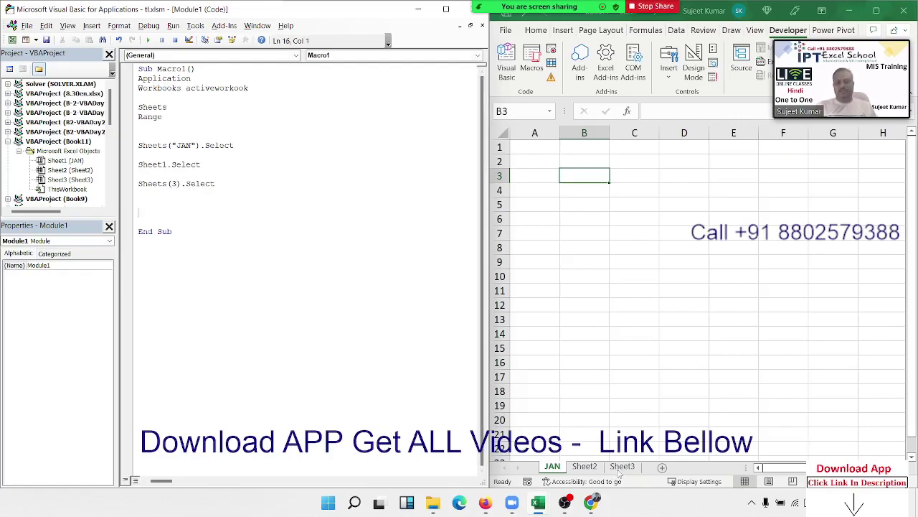
Step: Check the Sheet3 and JAN worksheets, then resume editing Macro1 in tl.xlsm
{"action": "left_click", "coordinate": [620, 468]}
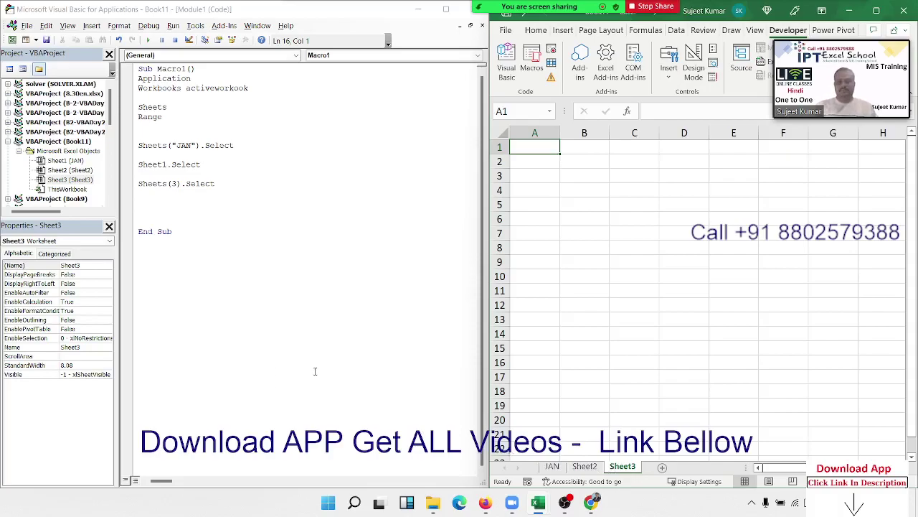
{"action": "left_click", "coordinate": [552, 466]}
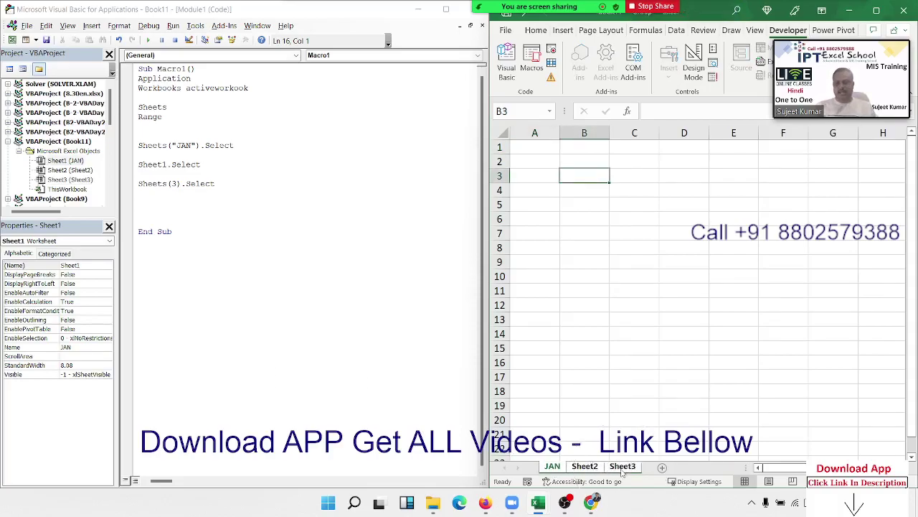
{"action": "left_click", "coordinate": [140, 212]}
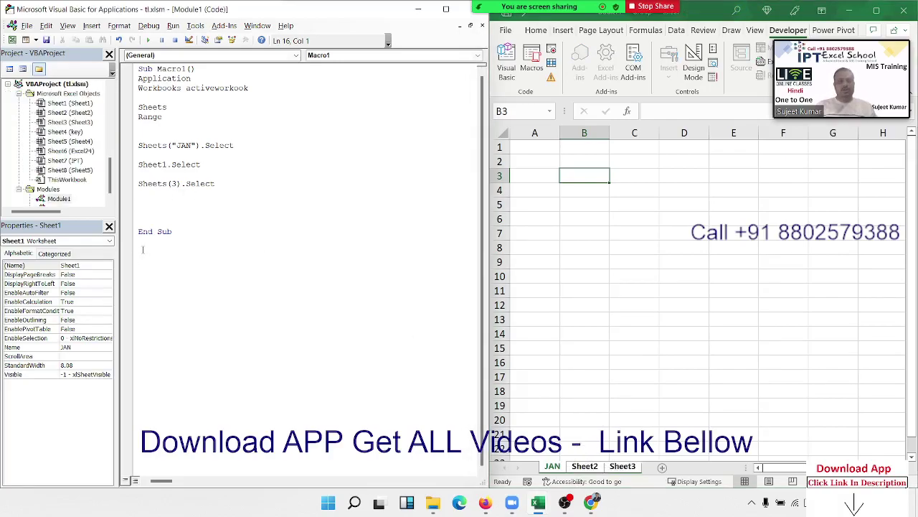
Step: Add Sheets(Array(1, 2, 3)).Select and Sheets(Array("JAN", "Sheet3")).Select lines to Macro1
{"action": "left_click", "coordinate": [147, 200]}
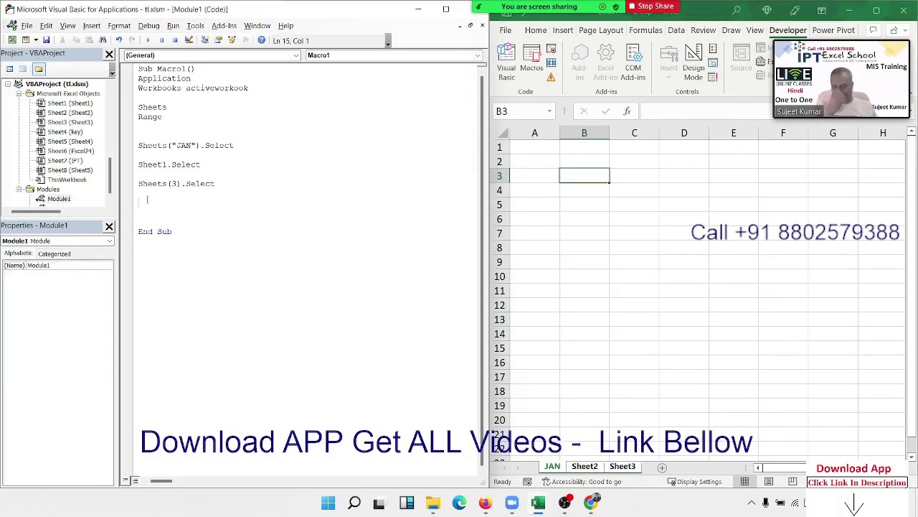
{"action": "type", "text": "sheets"}
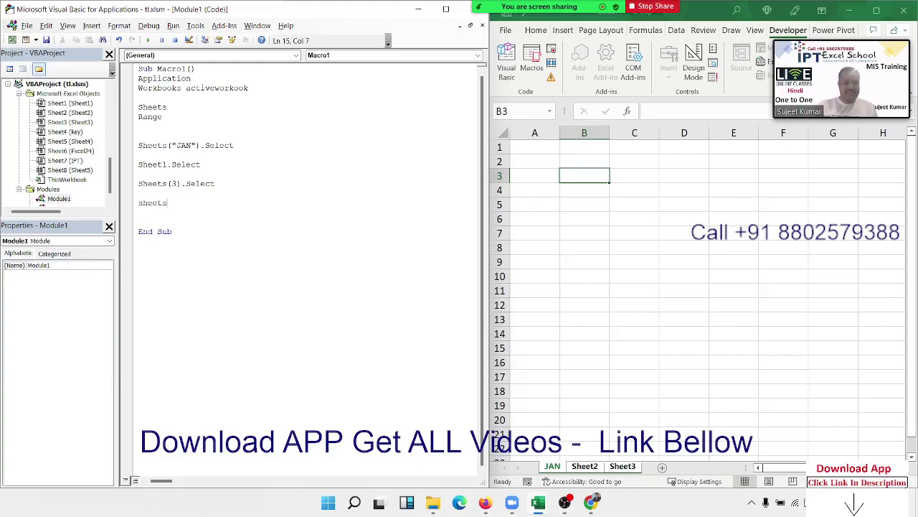
{"action": "type", "text": "("}
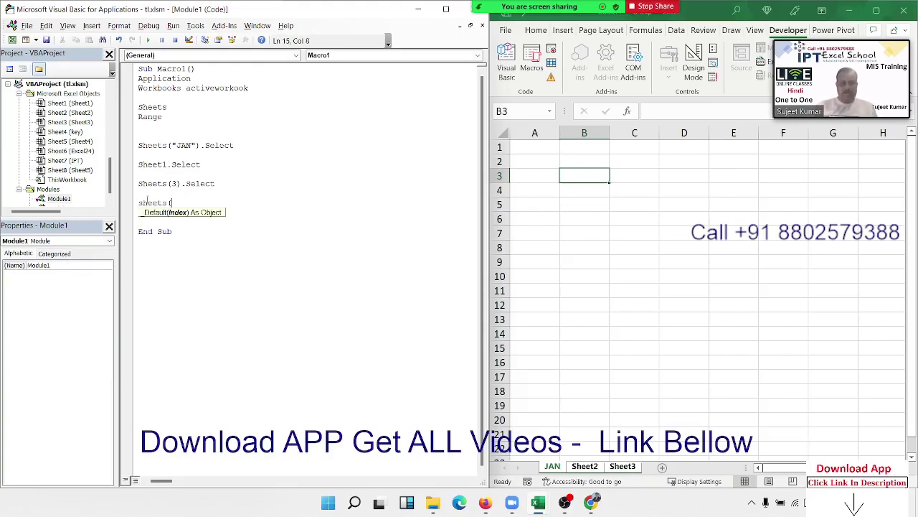
{"action": "type", "text": "array"}
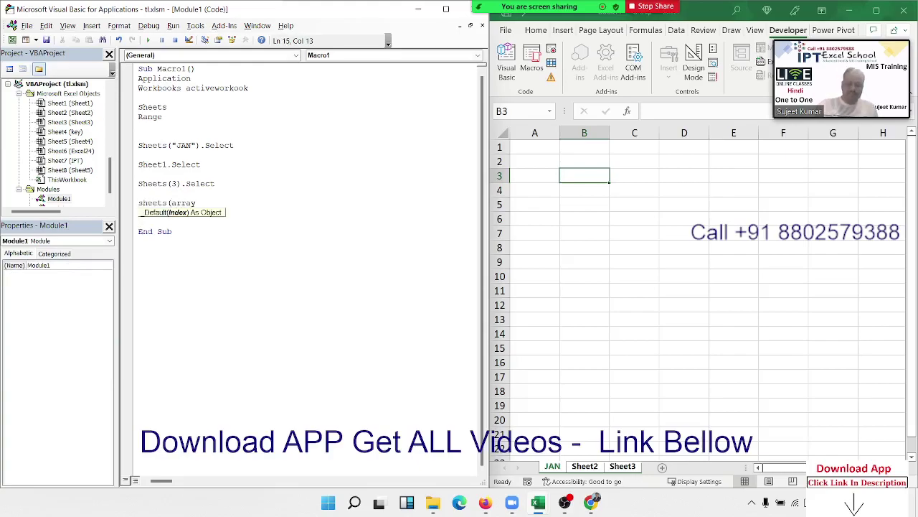
{"action": "type", "text": "(1,2"}
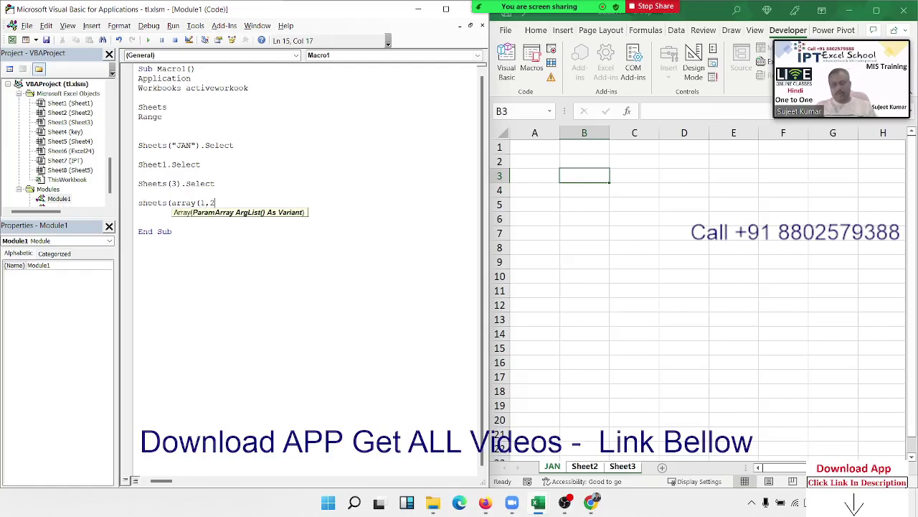
{"action": "type", "text": ",3)"}
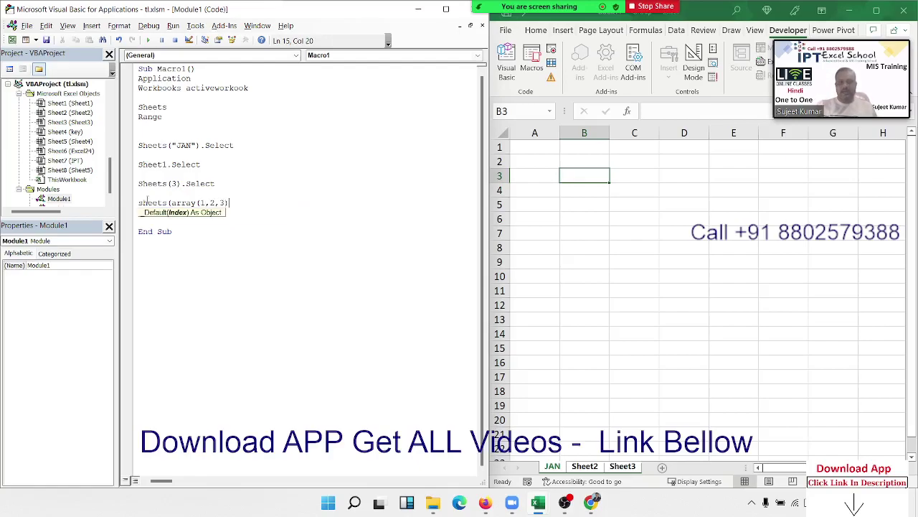
{"action": "type", "text": ")"}
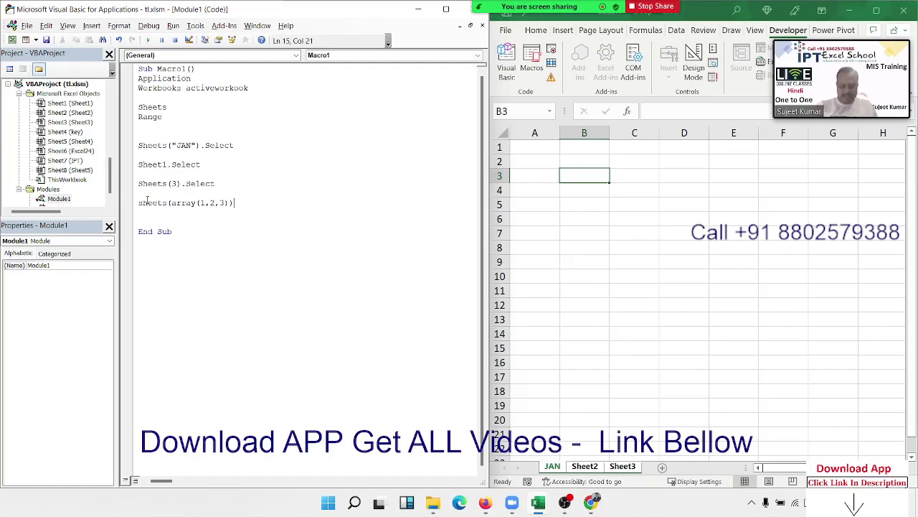
{"action": "type", "text": ".select"}
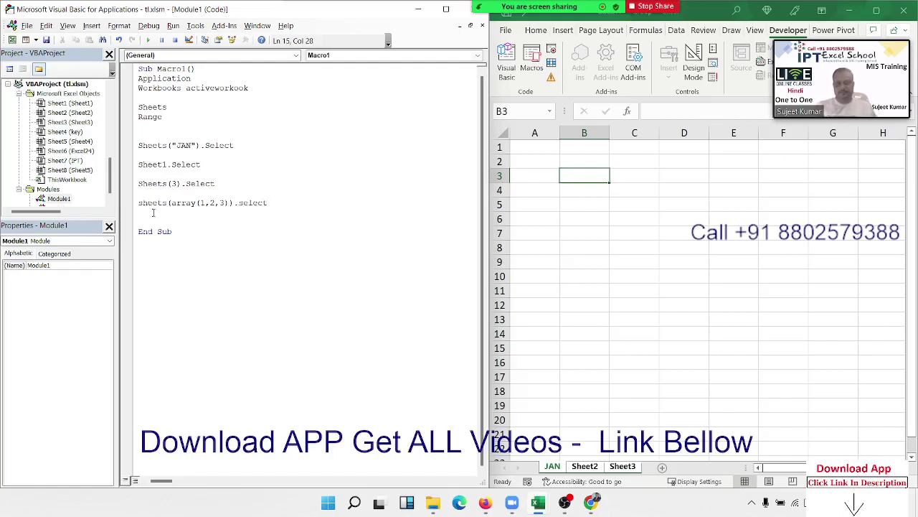
{"action": "left_click", "coordinate": [183, 231]}
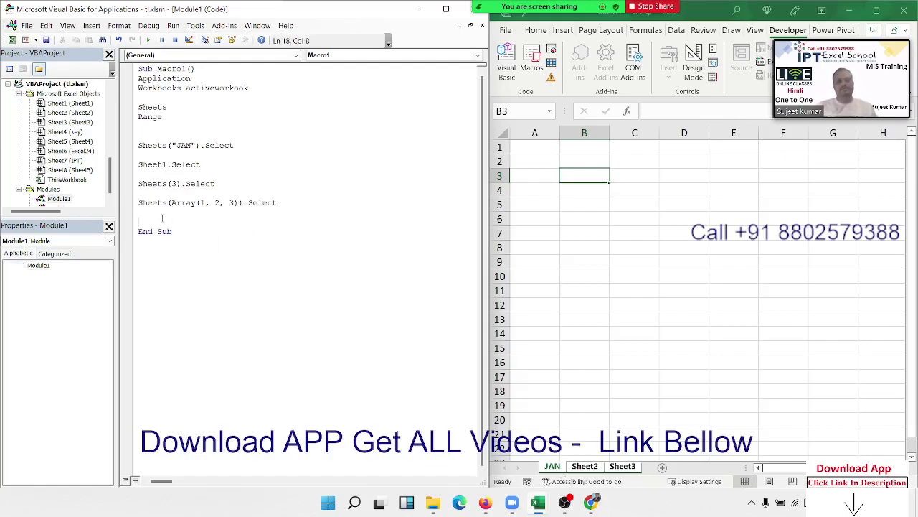
{"action": "left_click", "coordinate": [162, 216]}
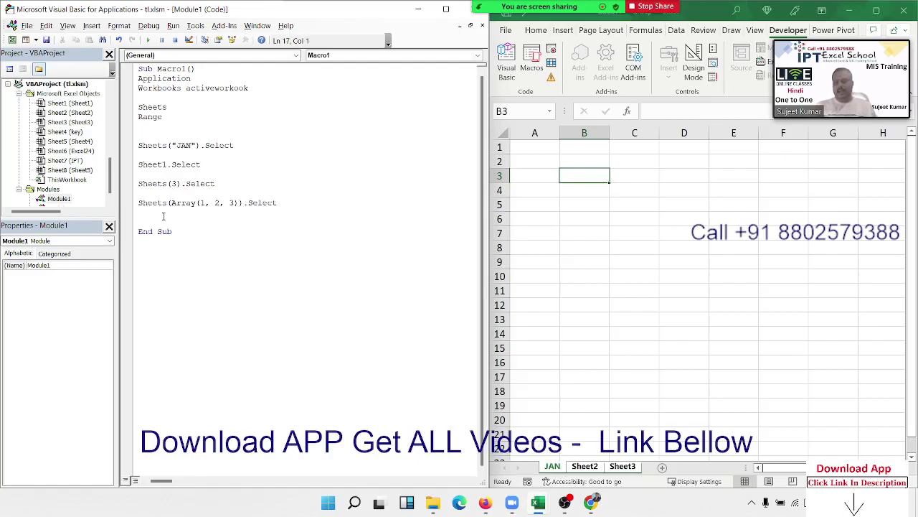
{"action": "left_click", "coordinate": [162, 213]}
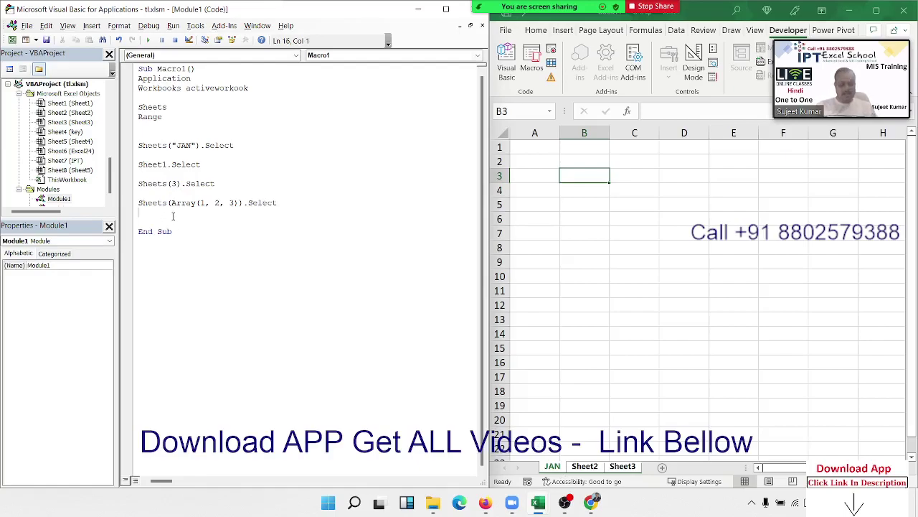
{"action": "type", "text": "sheets"}
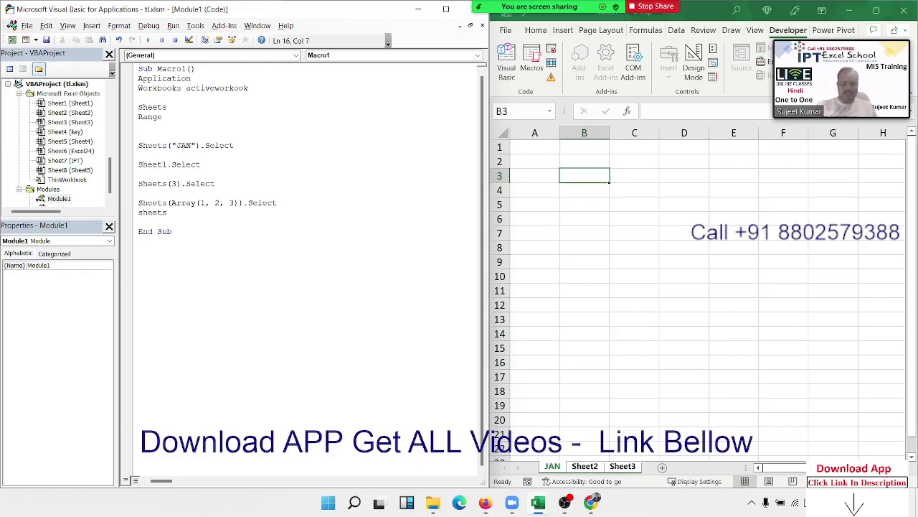
{"action": "type", "text": "("}
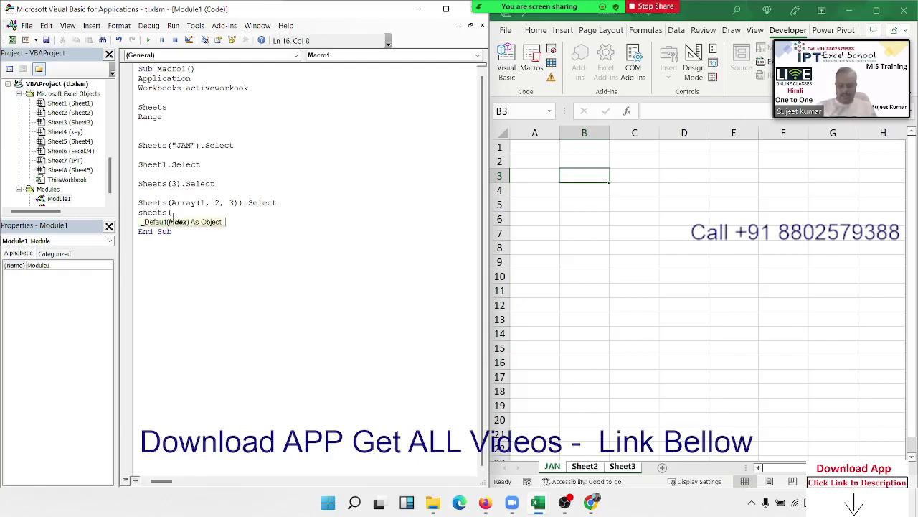
{"action": "type", "text": "arra"}
{"action": "type", "text": "y("}
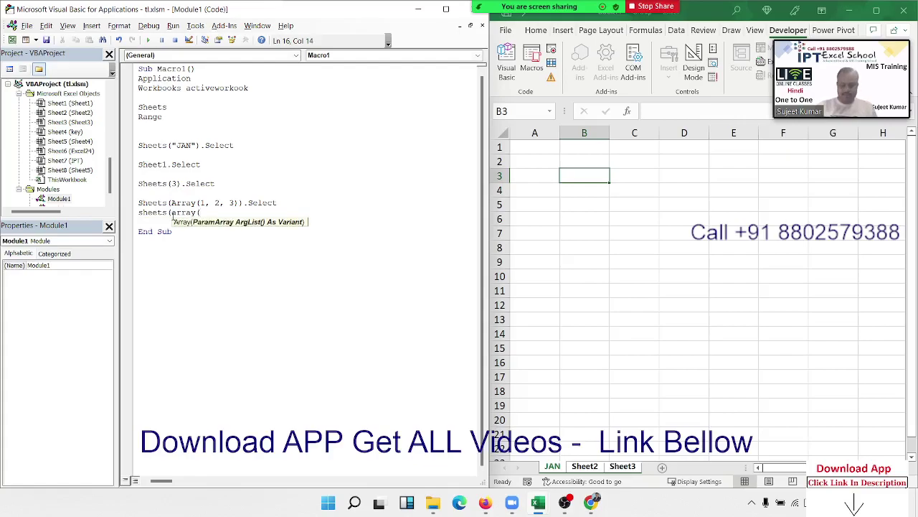
{"action": "type", "text": "\"Shee"}
{"action": "key", "text": "BackSpace"}
{"action": "key", "text": "BackSpace"}
{"action": "key", "text": "BackSpace"}
{"action": "key", "text": "BackSpace"}
{"action": "type", "text": "JAN\","}
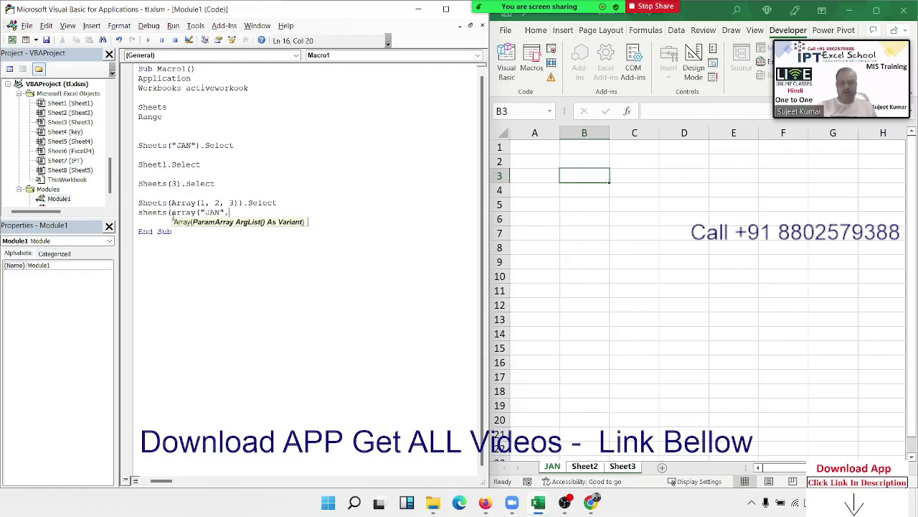
{"action": "type", "text": "\"She"}
{"action": "type", "text": "et"}
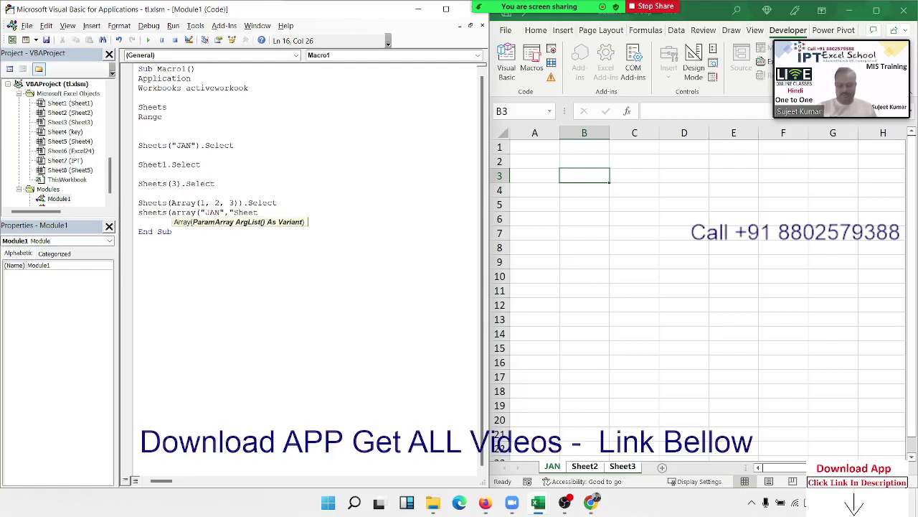
{"action": "type", "text": "3"}
{"action": "type", "text": "\"))."}
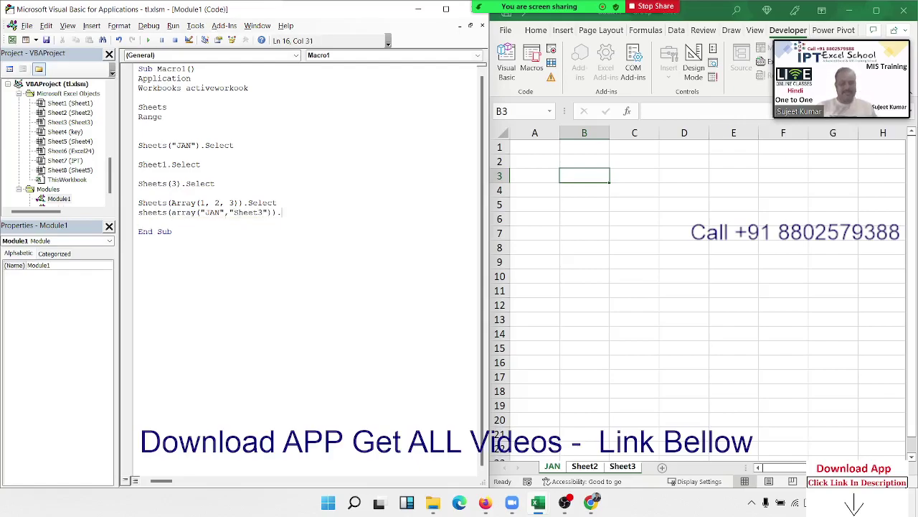
{"action": "type", "text": "select"}
{"action": "key", "text": "Return"}
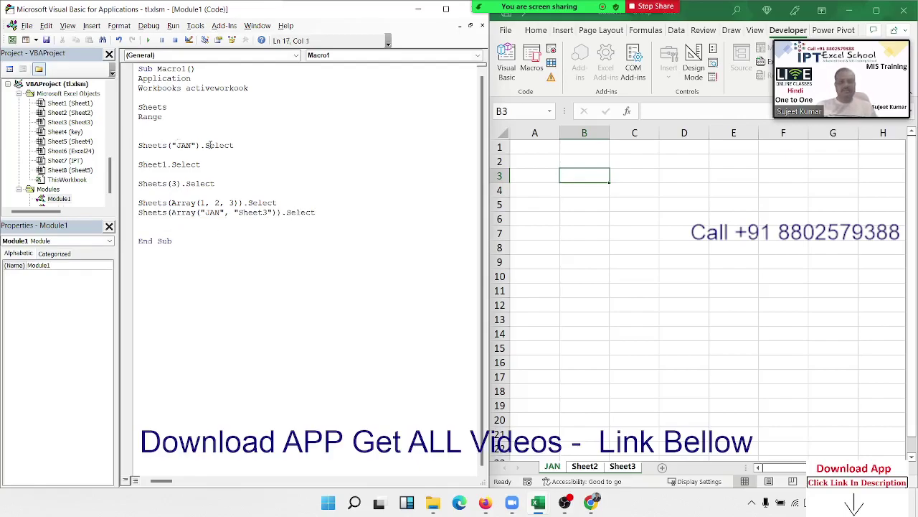
Step: Change the Sheet1.Select statement to Sheet1.Activate
{"action": "double_click", "coordinate": [213, 146]}
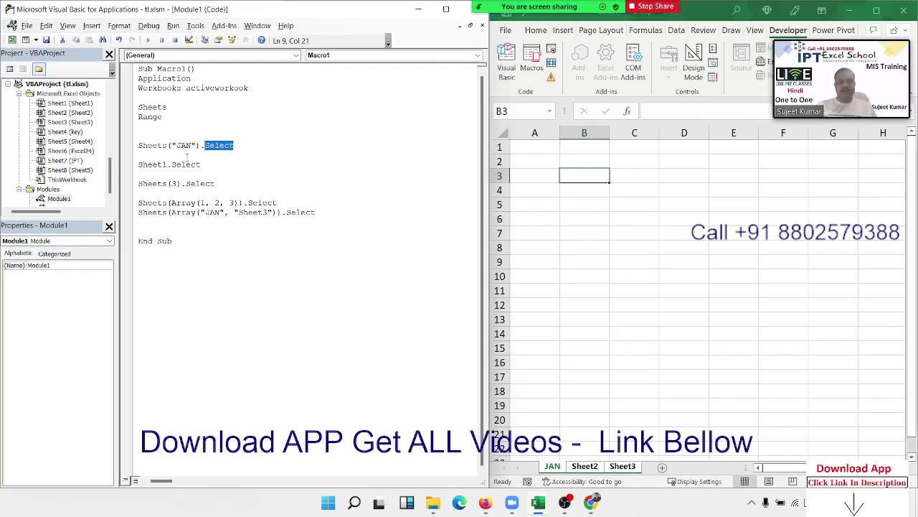
{"action": "double_click", "coordinate": [188, 165]}
{"action": "key", "text": "BackSpace"}
{"action": "key", "text": "BackSpace"}
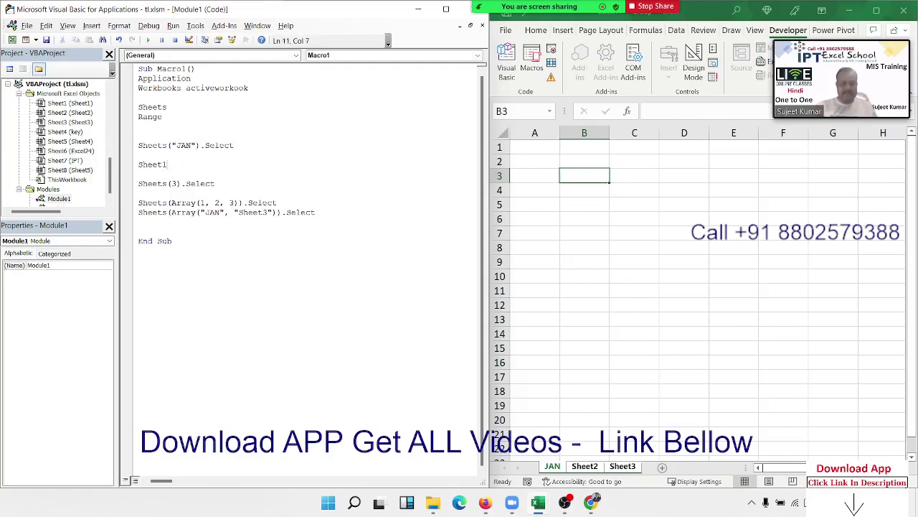
{"action": "type", "text": ".a"}
{"action": "key", "text": "Tab"}
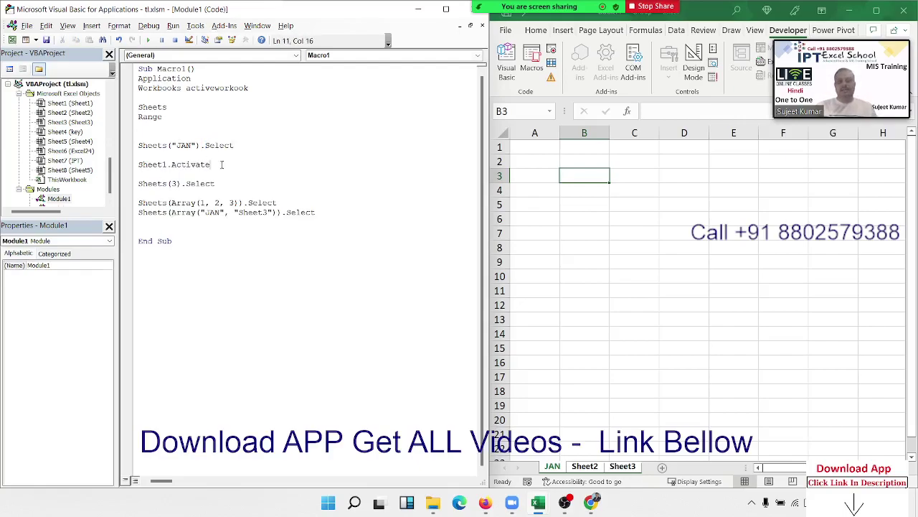
{"action": "left_click", "coordinate": [288, 232]}
Step: Highlight Select on the JAN and Sheet3 line and switch to Sheet2
{"action": "double_click", "coordinate": [261, 203]}
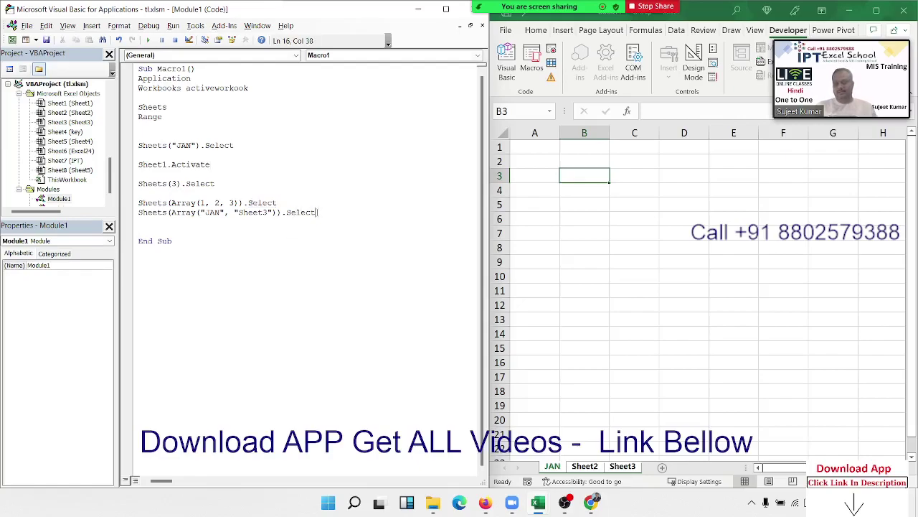
{"action": "double_click", "coordinate": [300, 212]}
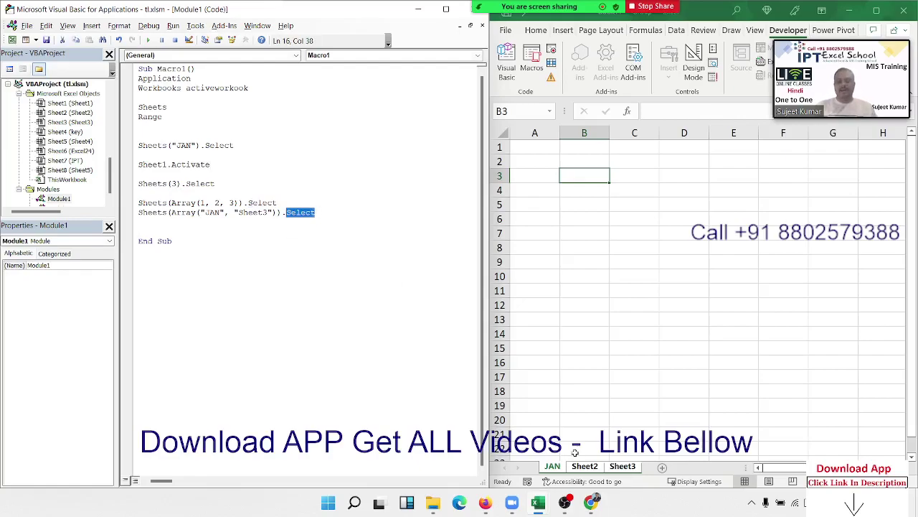
{"action": "left_click", "coordinate": [586, 469]}
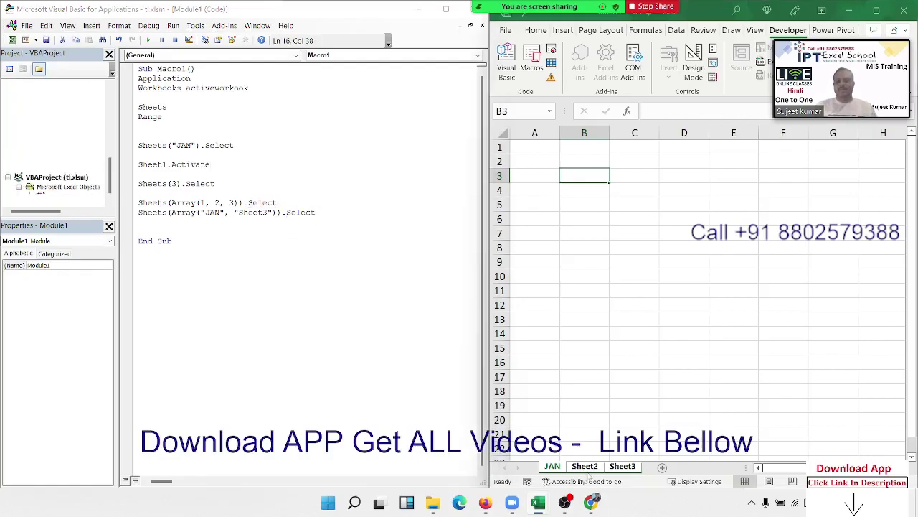
{"action": "left_click", "coordinate": [552, 466]}
{"action": "left_click", "coordinate": [585, 468], "text": "ctrl"}
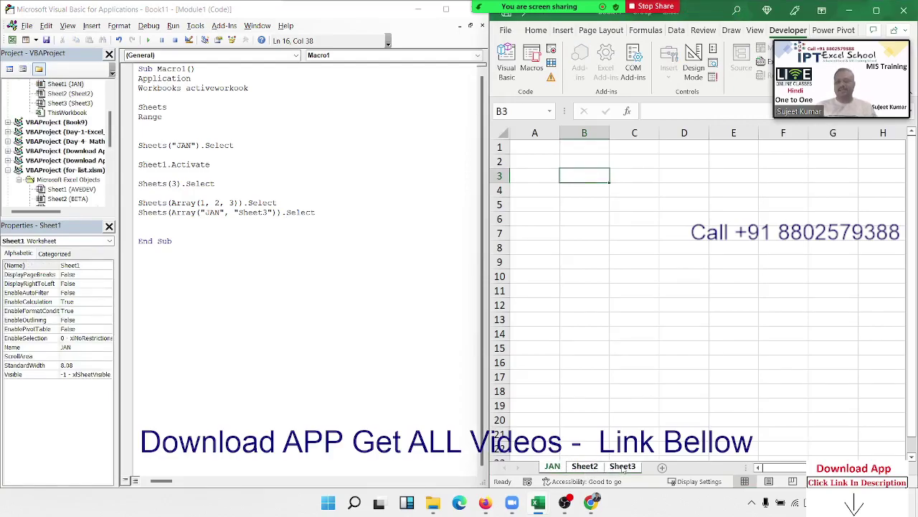
{"action": "left_click", "coordinate": [585, 468]}
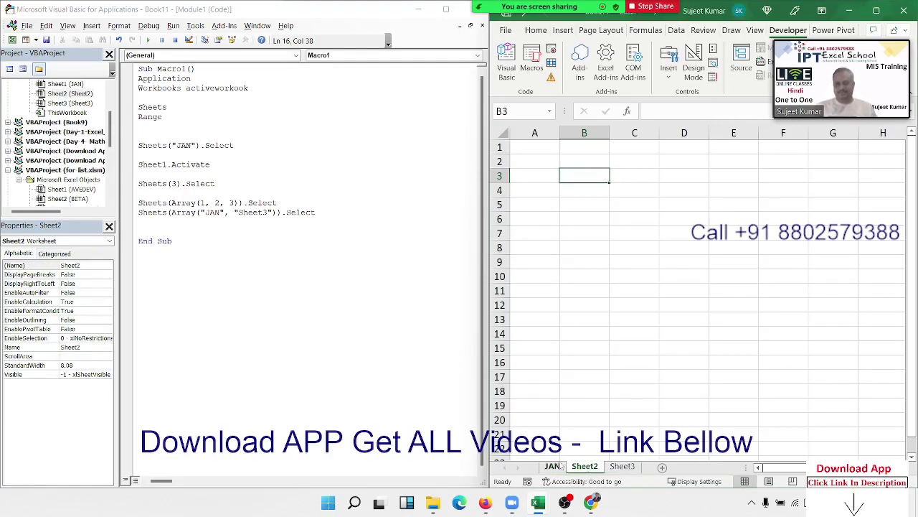
{"action": "left_click", "coordinate": [554, 466]}
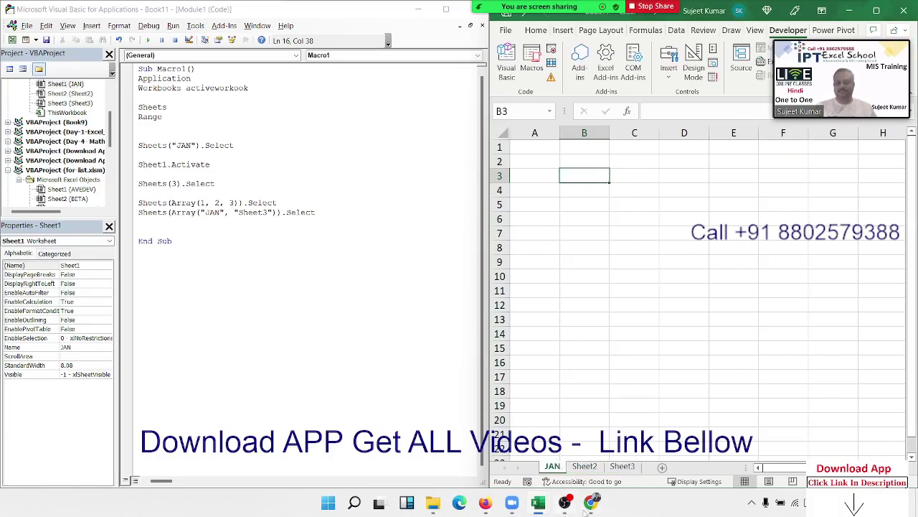
{"action": "mouse_move", "coordinate": [590, 508]}
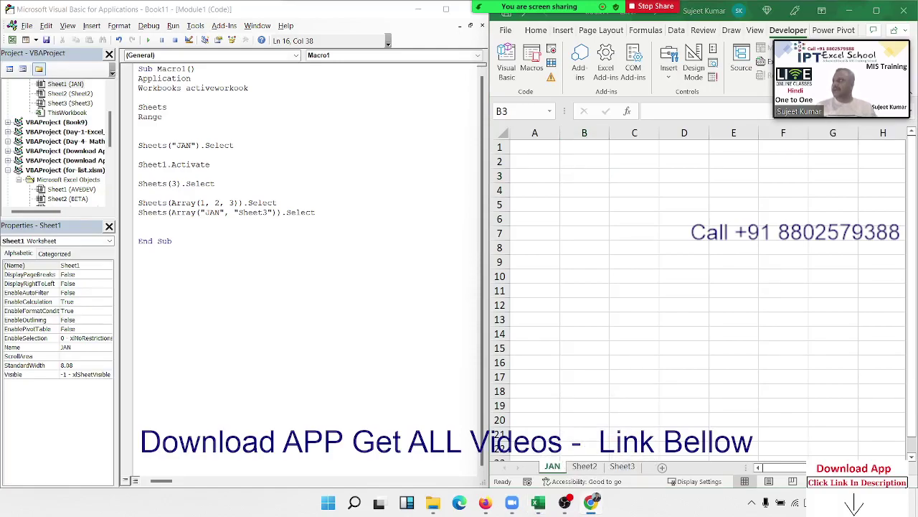
Step: Add an ActiveSheet line above End Sub and begin typing Sheets.Add beneath it
{"action": "left_click", "coordinate": [215, 175]}
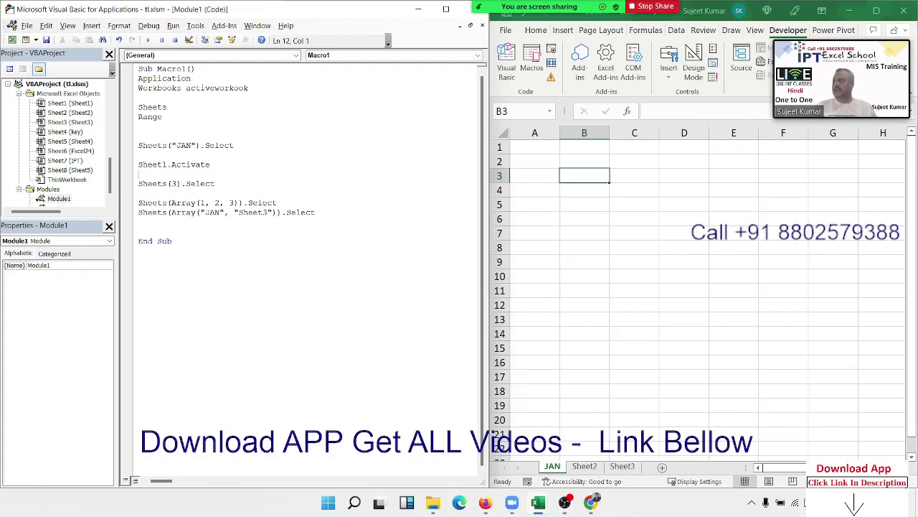
{"action": "left_click", "coordinate": [201, 245]}
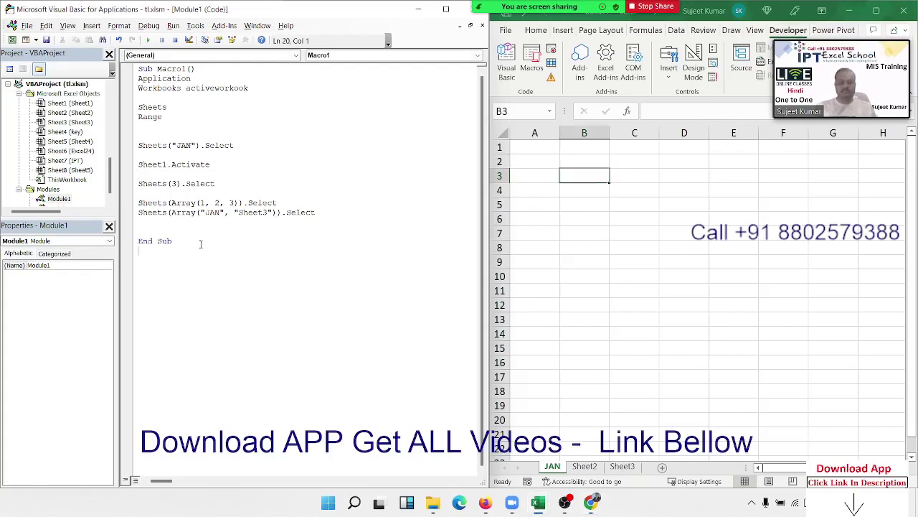
{"action": "key", "text": "Return"}
{"action": "key", "text": "Return"}
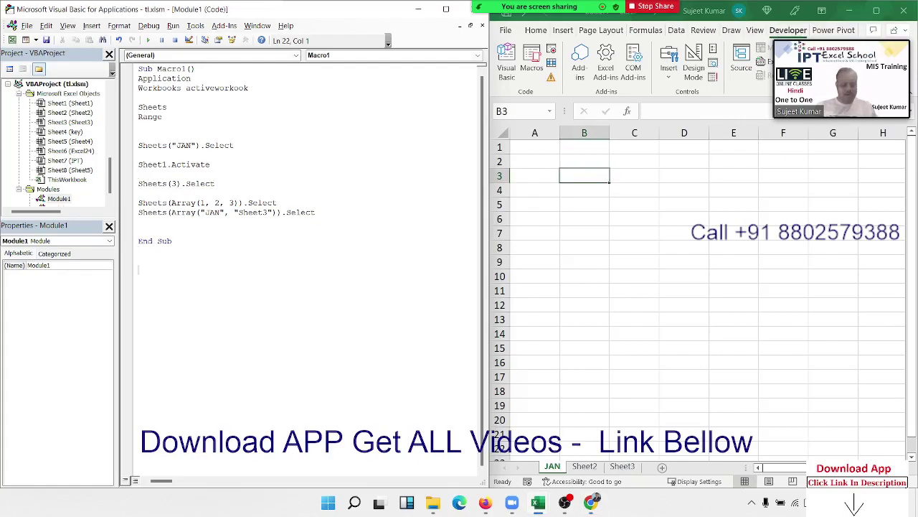
{"action": "key", "text": "Up"}
{"action": "key", "text": "Up"}
{"action": "key", "text": "Up"}
{"action": "key", "text": "Return"}
{"action": "key", "text": "Return"}
{"action": "key", "text": "Return"}
{"action": "key", "text": "Up"}
{"action": "key", "text": "Up"}
{"action": "key", "text": "Up"}
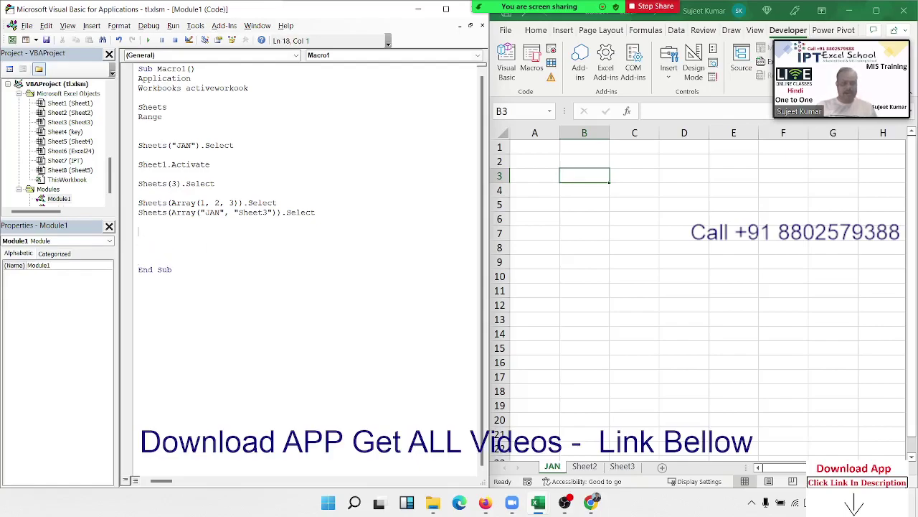
{"action": "type", "text": "active"}
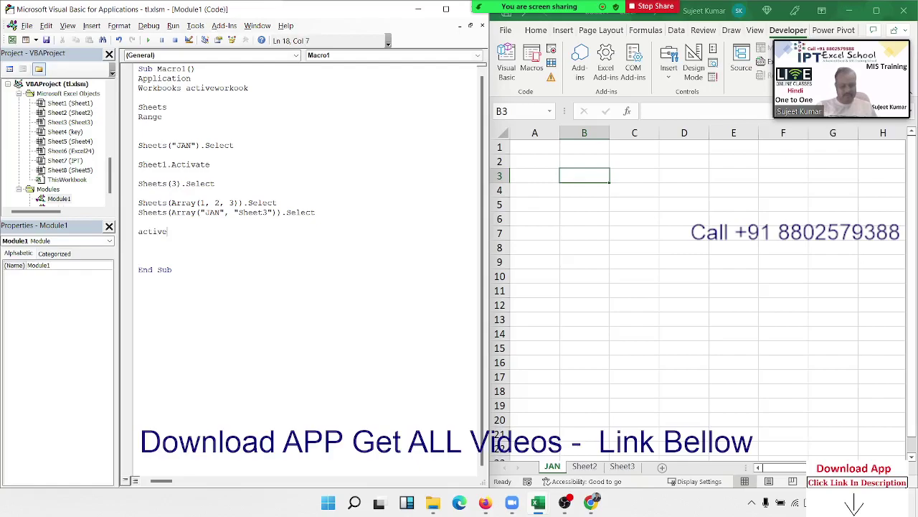
{"action": "type", "text": "sheet"}
{"action": "key", "text": "Return"}
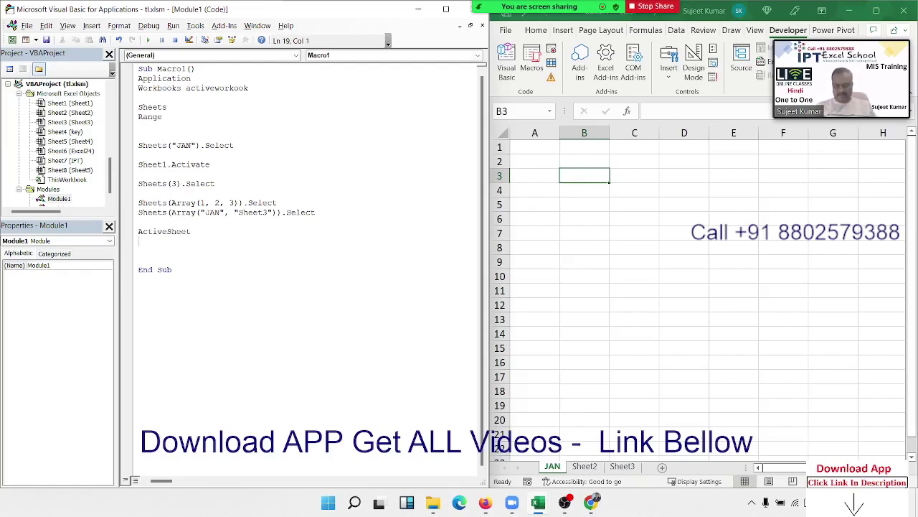
{"action": "key", "text": "Return"}
{"action": "key", "text": "Return"}
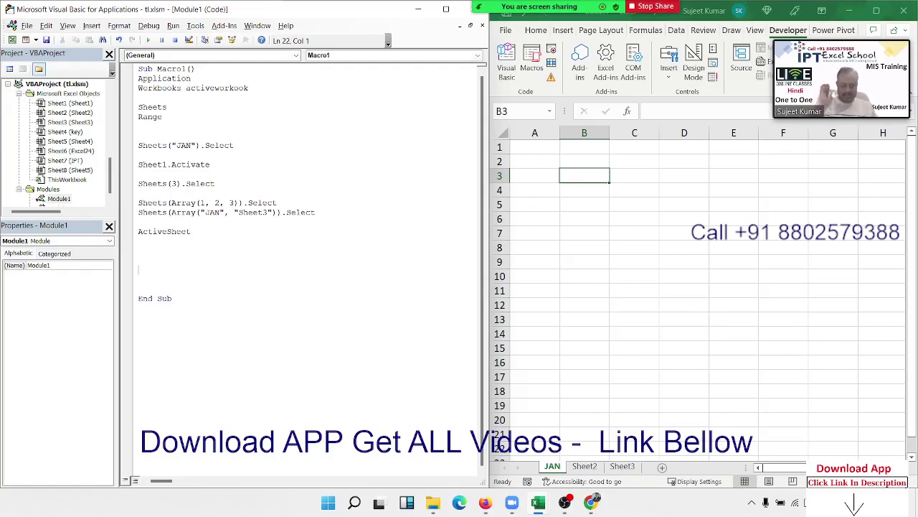
{"action": "type", "text": "sheets"}
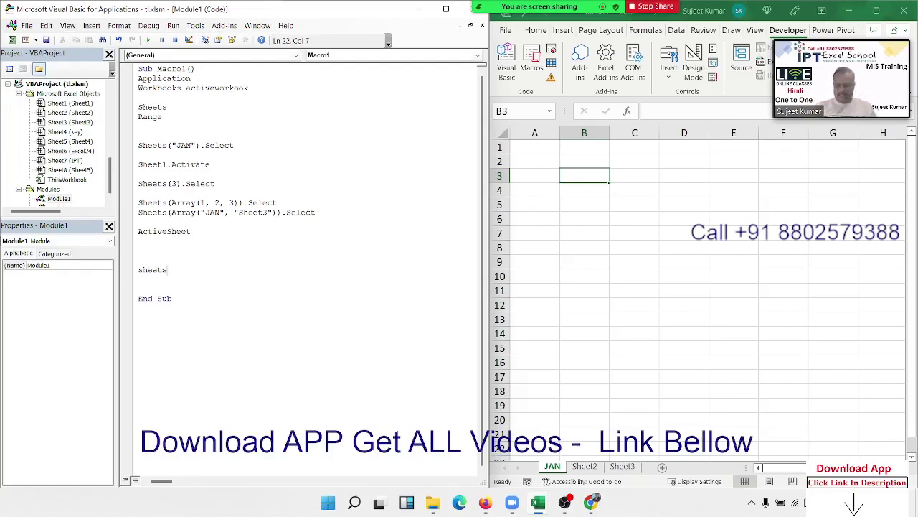
{"action": "type", "text": ".ad"}
Step: Complete the Sheets.Add line and add ActiveSheet.Name = "Data" below it
{"action": "key", "text": "Return"}
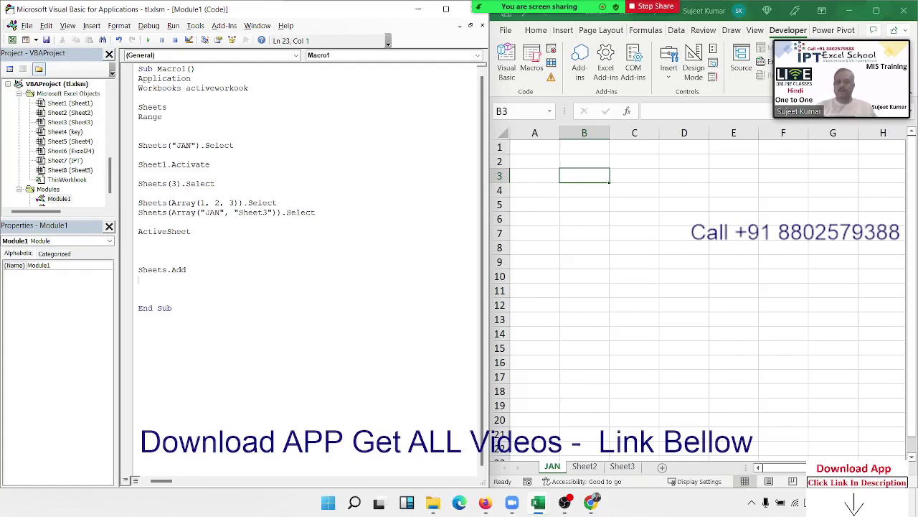
{"action": "type", "text": "act"}
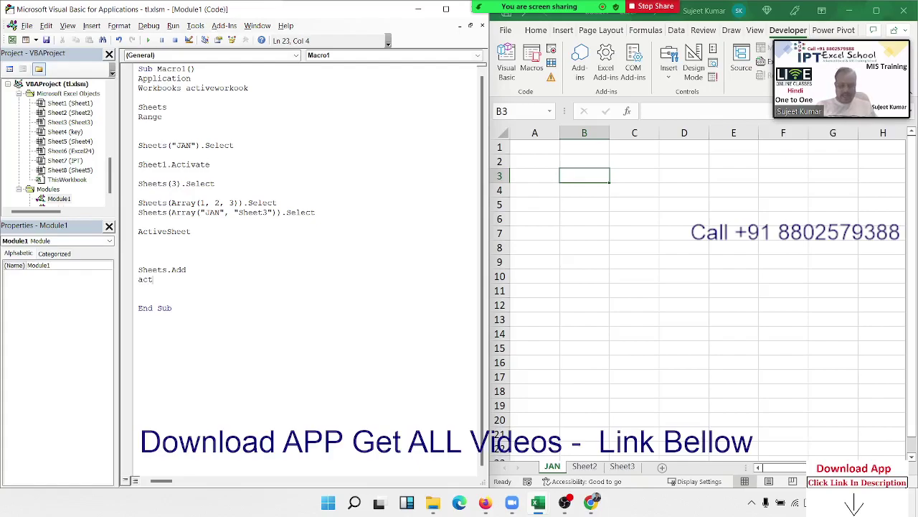
{"action": "type", "text": "ivesheet"}
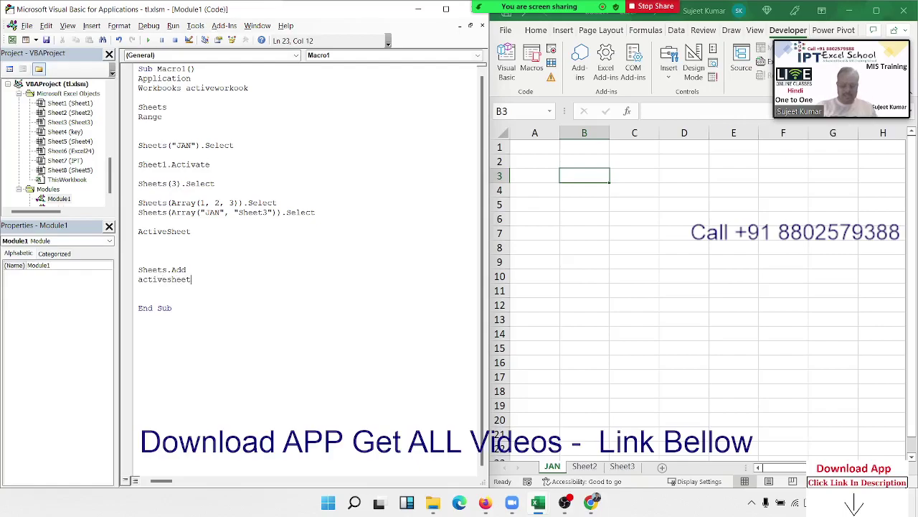
{"action": "type", "text": ".name"}
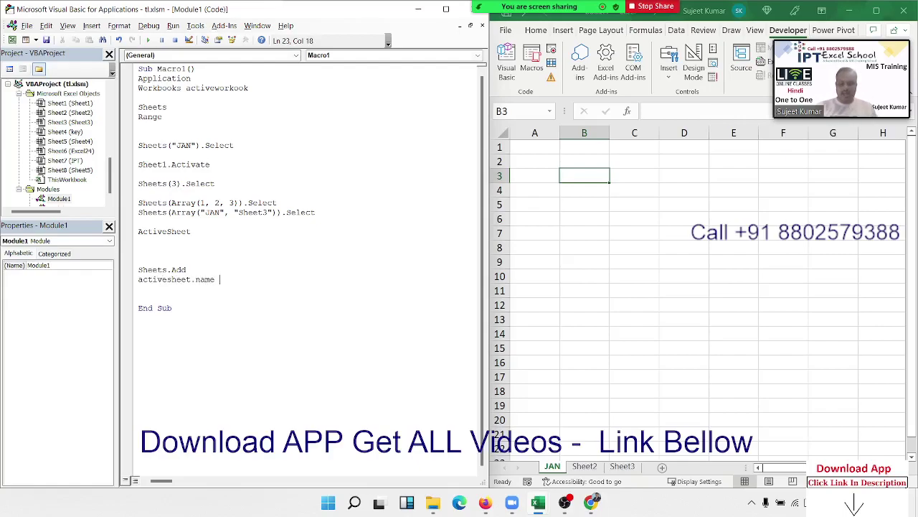
{"action": "type", "text": "= \"Ne"}
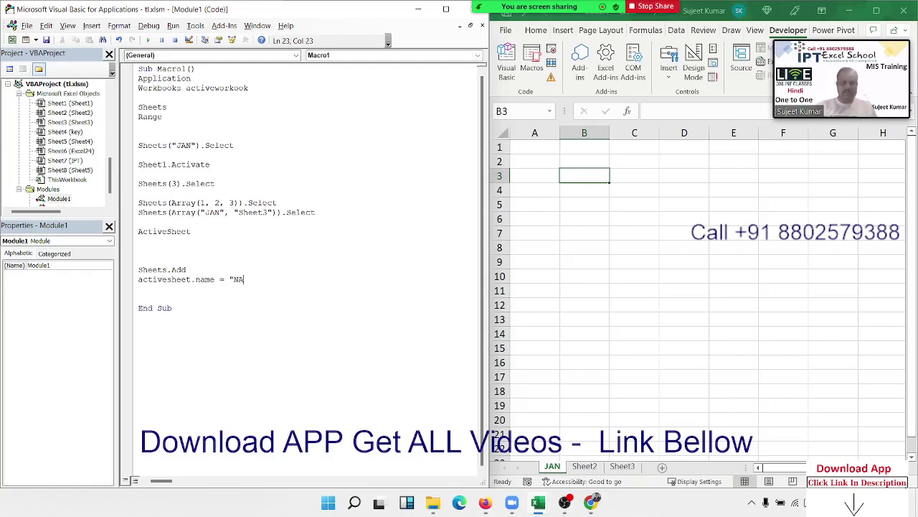
{"action": "type", "text": "w"}
{"action": "key", "text": "BackSpace"}
{"action": "key", "text": "BackSpace"}
{"action": "key", "text": "BackSpace"}
{"action": "type", "text": "Da"}
{"action": "type", "text": "ta\""}
{"action": "key", "text": "Return"}
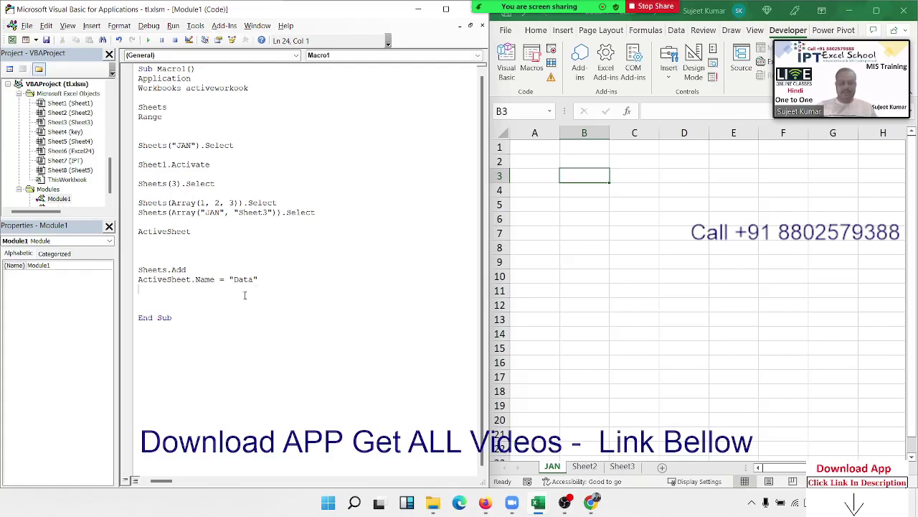
Step: Add a one-line Sheets.Add.Name = "Data" statement after a blank line
{"action": "key", "text": "Return"}
{"action": "type", "text": "s"}
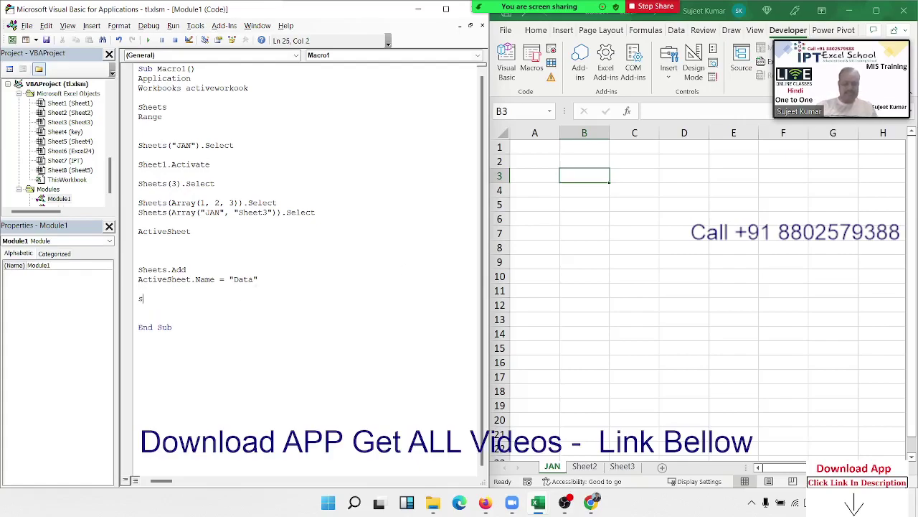
{"action": "type", "text": "he"}
{"action": "type", "text": "ets.ad"}
{"action": "key", "text": "Tab"}
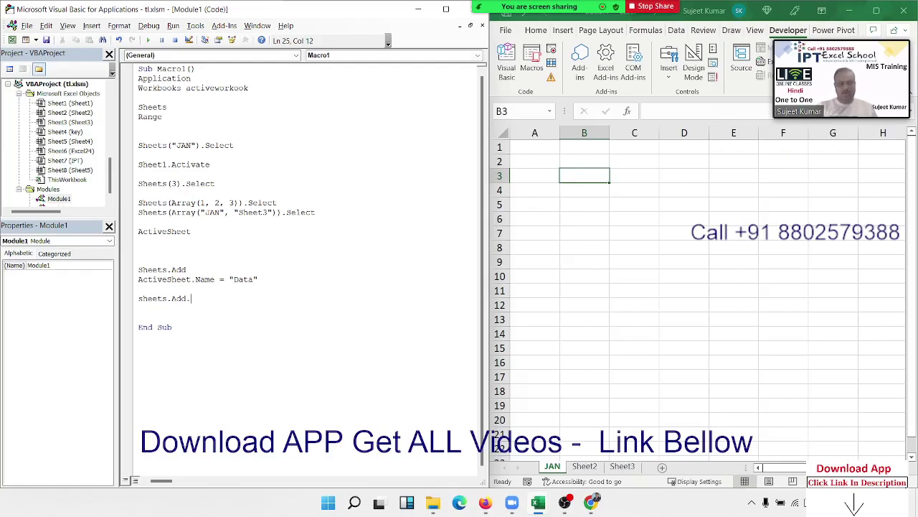
{"action": "type", "text": "name "}
{"action": "type", "text": "= \"Da"}
{"action": "type", "text": "ta\""}
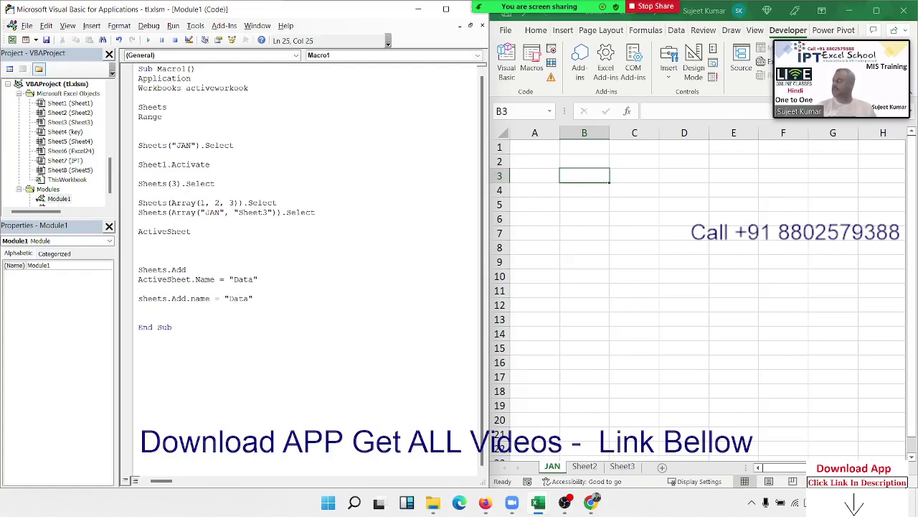
{"action": "left_click", "coordinate": [325, 337]}
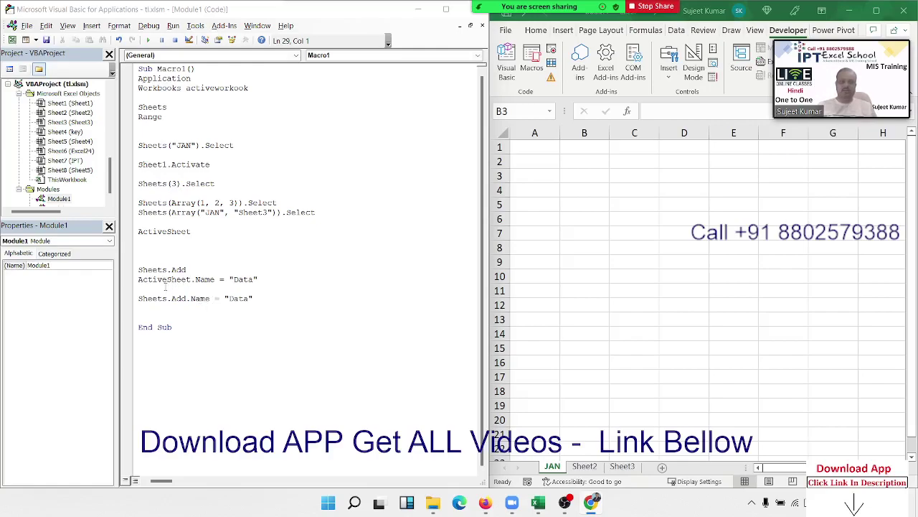
Step: Insert a blank line after Sheets.Add, then highlight the Sheets.Add and ActiveSheet.Name = "Data" lines
{"action": "left_click", "coordinate": [201, 270]}
{"action": "key", "text": "Return"}
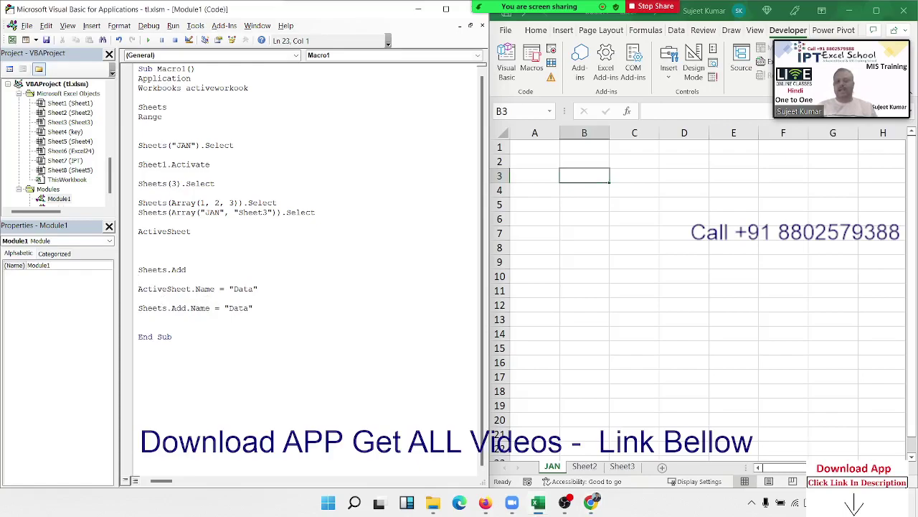
{"action": "mouse_move", "coordinate": [258, 289]}
{"action": "left_mouse_down"}
{"action": "mouse_move", "coordinate": [136, 270]}
{"action": "mouse_move", "coordinate": [140, 262]}
{"action": "left_mouse_up"}
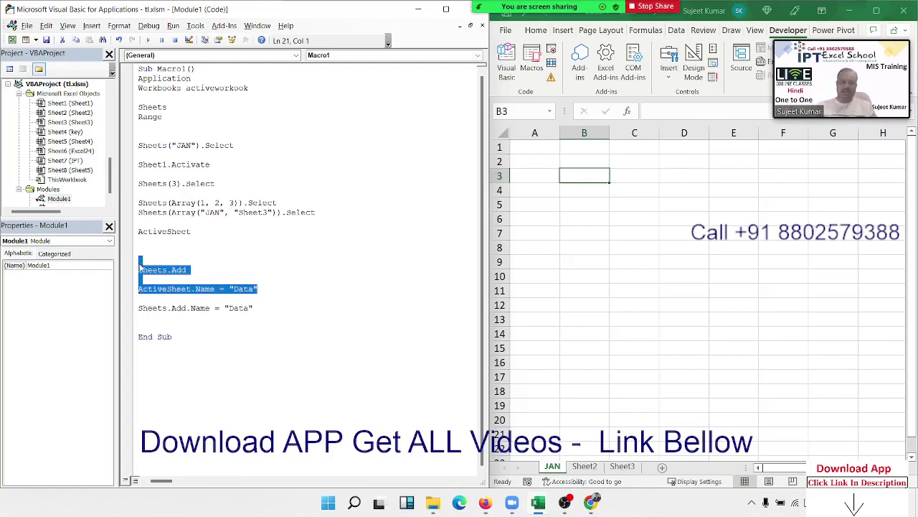
{"action": "left_click", "coordinate": [167, 280]}
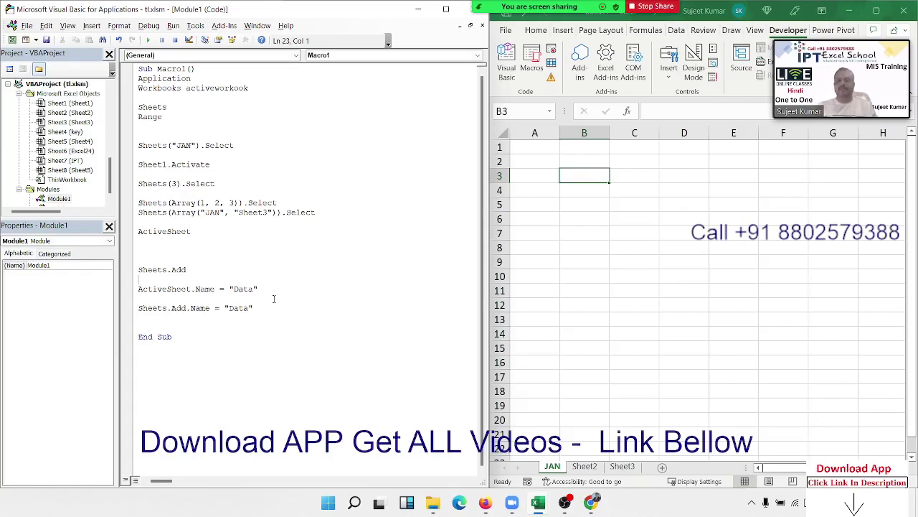
{"action": "left_click_drag", "start_coordinate": [273, 299], "coordinate": [157, 272]}
{"action": "left_click", "coordinate": [173, 282]}
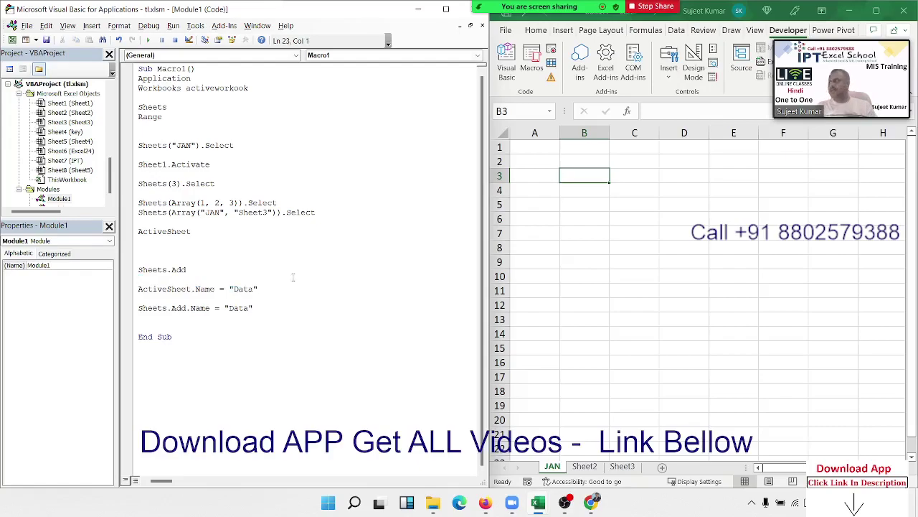
Step: Add blank lines above End Sub and highlight the Sheets.Add.Name = "Data" line
{"action": "left_click", "coordinate": [156, 324]}
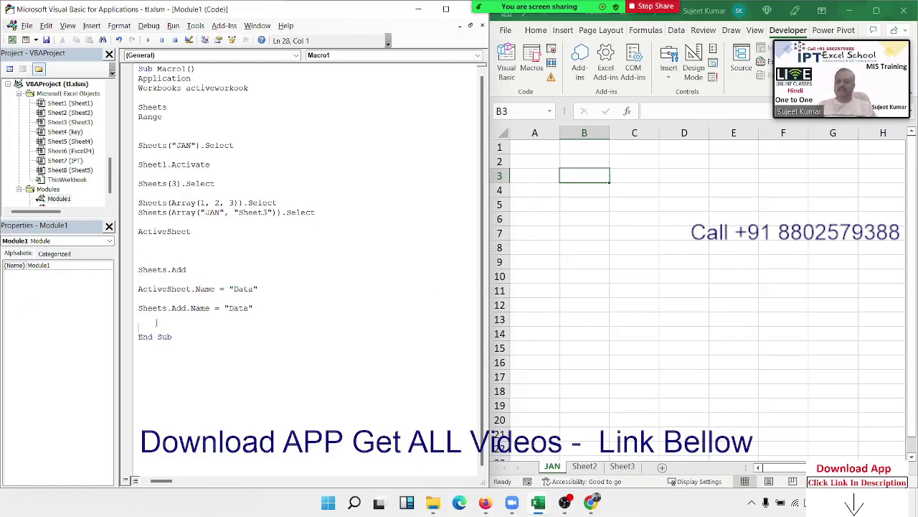
{"action": "key", "text": "Return"}
{"action": "key", "text": "Return"}
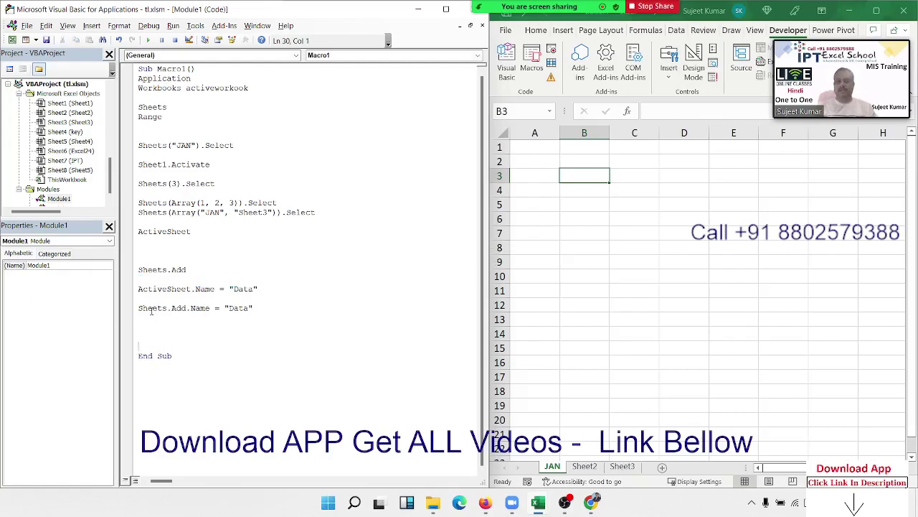
{"action": "left_click_drag", "start_coordinate": [147, 308], "coordinate": [255, 311]}
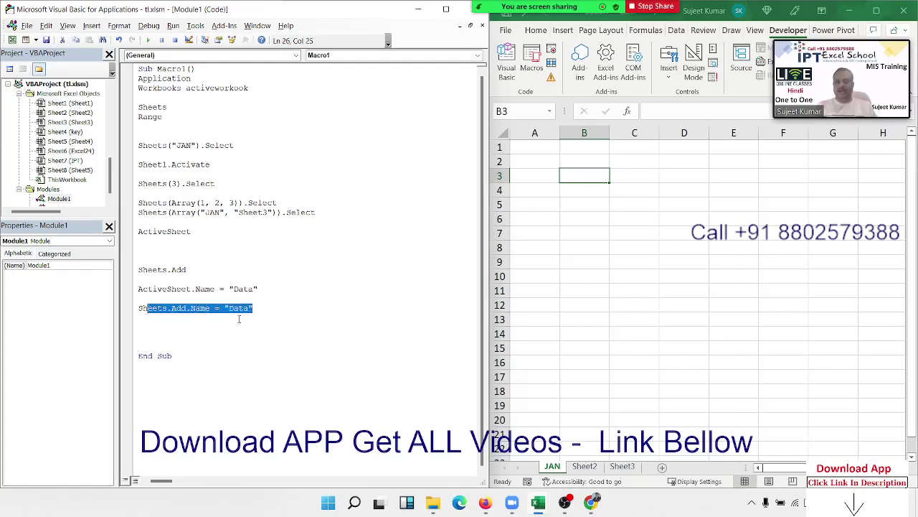
{"action": "left_click", "coordinate": [201, 325]}
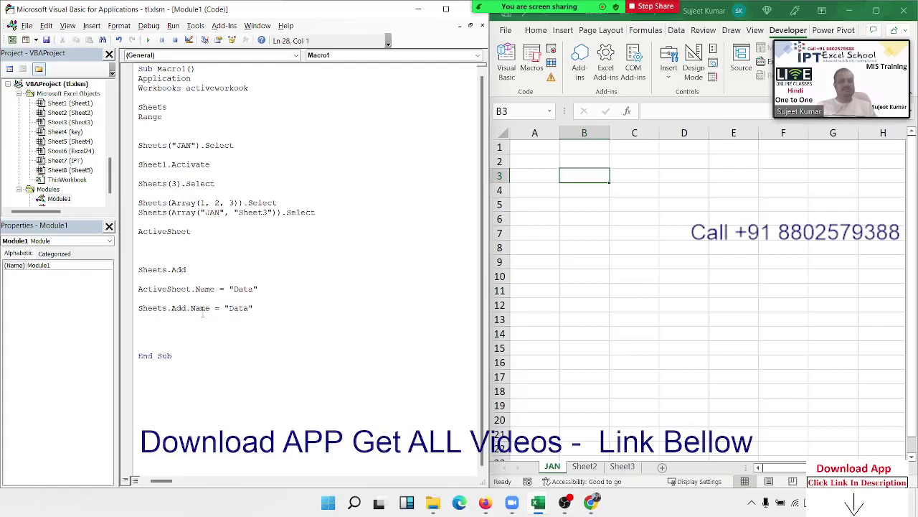
Step: Add a Sheet1.Move statement below the Sheets.Add.Name line
{"action": "left_click", "coordinate": [190, 279]}
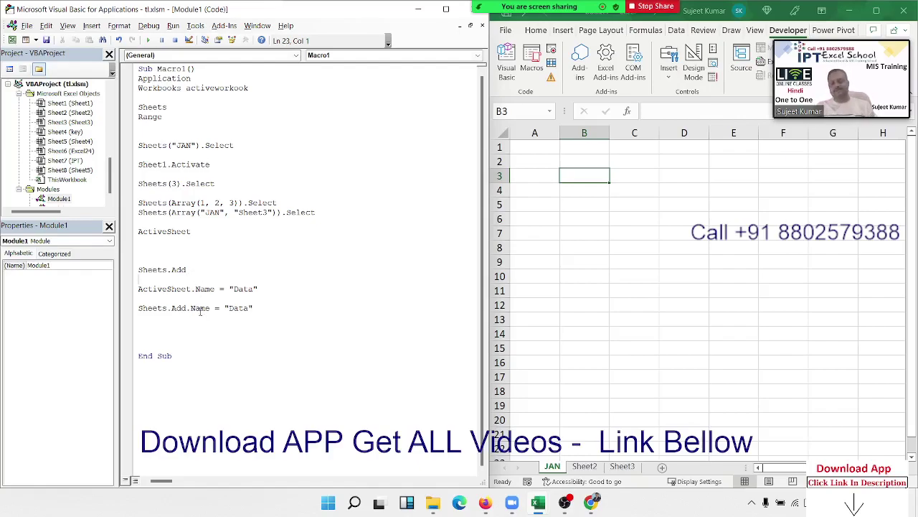
{"action": "left_click", "coordinate": [178, 321]}
{"action": "key", "text": "Return"}
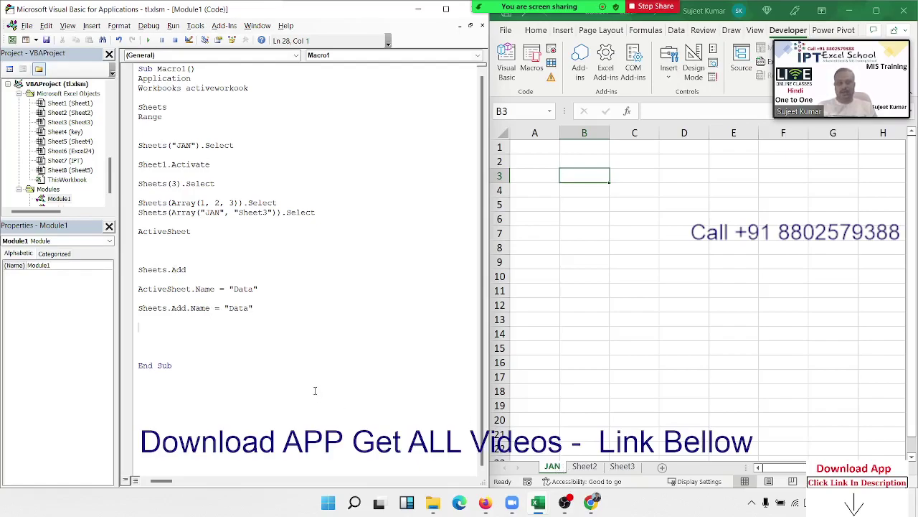
{"action": "type", "text": "sheet"}
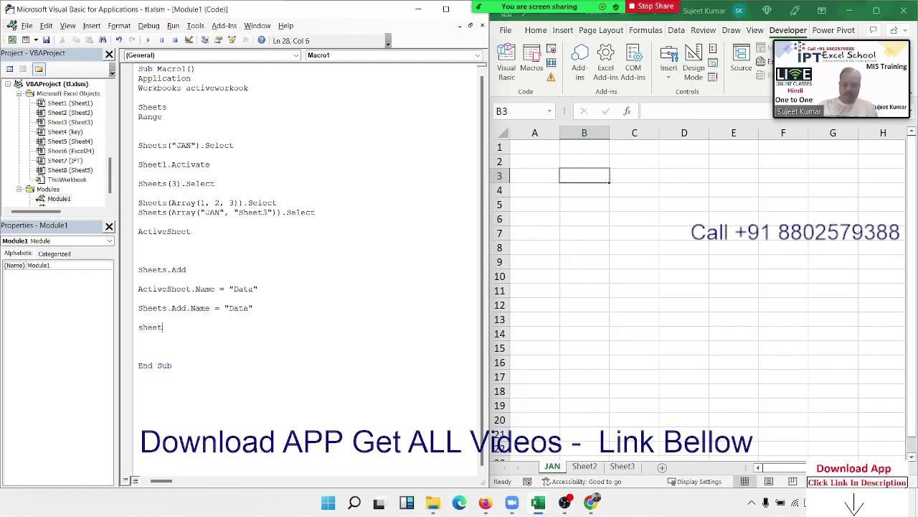
{"action": "type", "text": "1."}
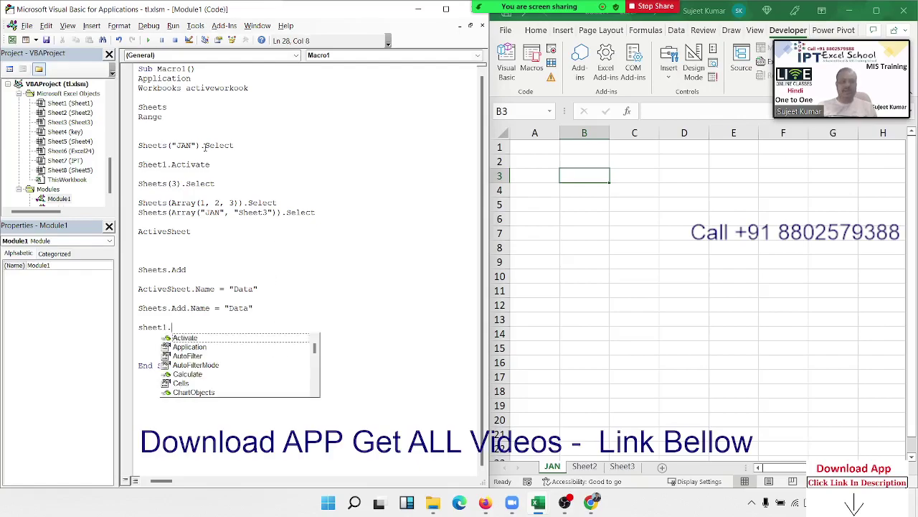
{"action": "left_click", "coordinate": [202, 148]}
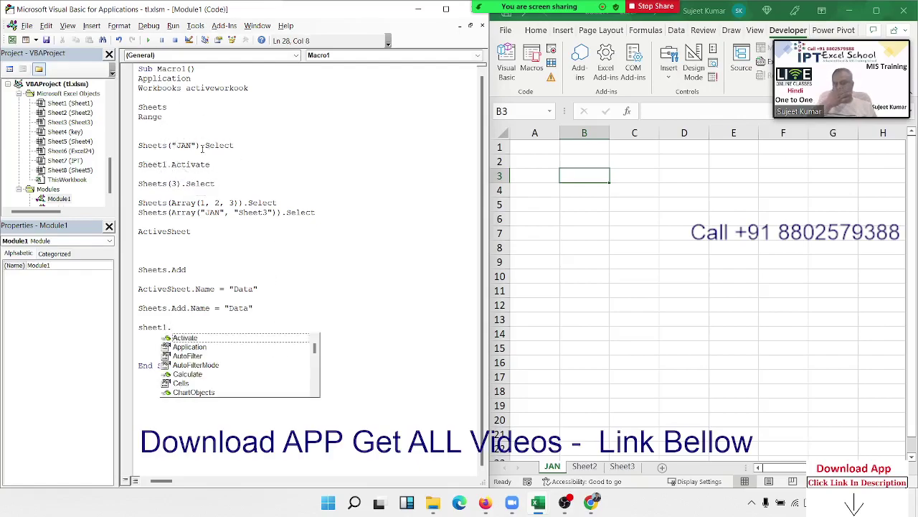
{"action": "type", "text": "mov"}
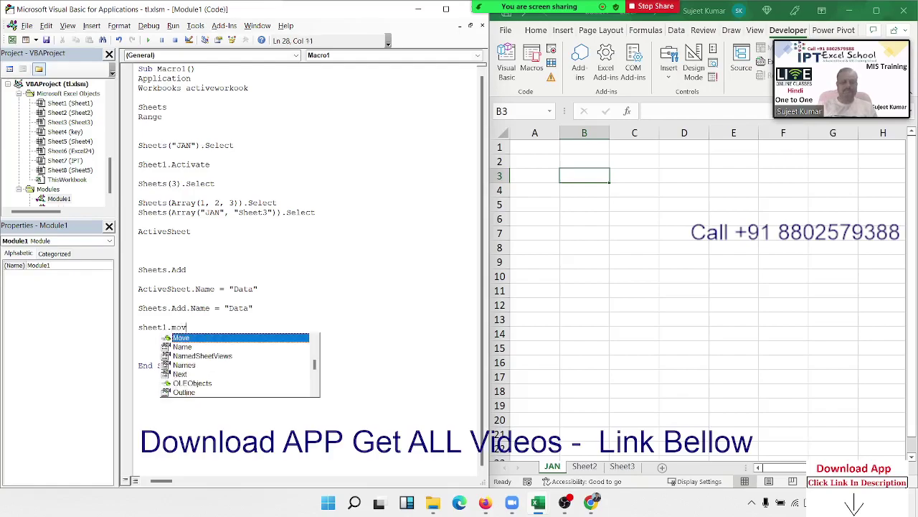
{"action": "key", "text": "Tab"}
{"action": "key", "text": "Return"}
{"action": "key", "text": "Return"}
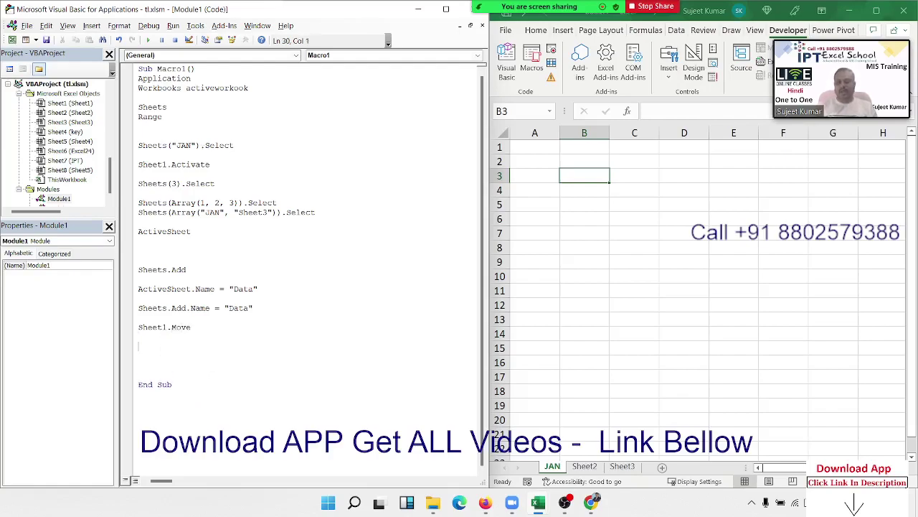
Step: Add a Sheet1.Copy statement on the following line
{"action": "type", "text": "3."}
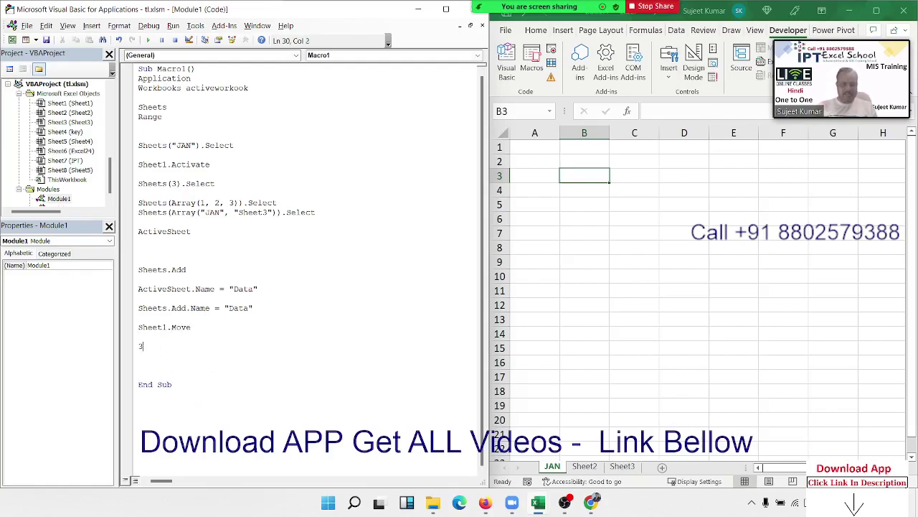
{"action": "key", "text": "BackSpace"}
{"action": "type", "text": "sheet"}
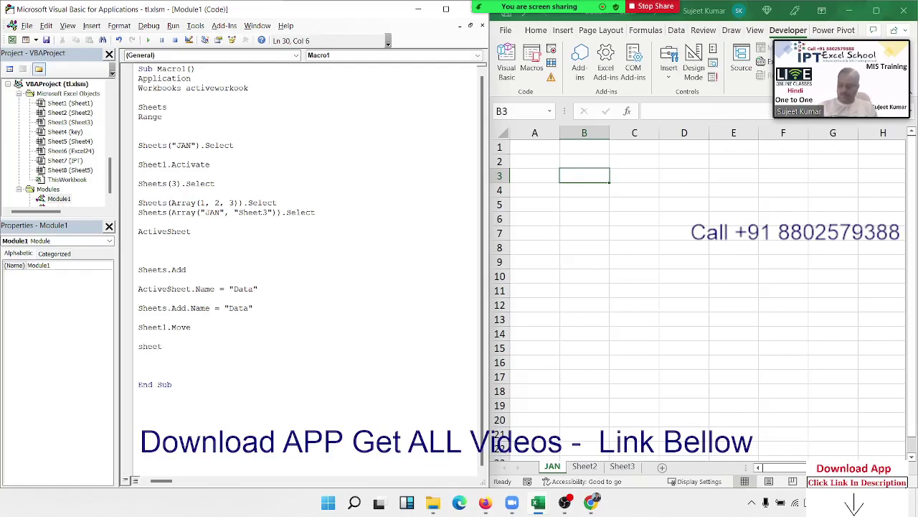
{"action": "type", "text": "1.co"}
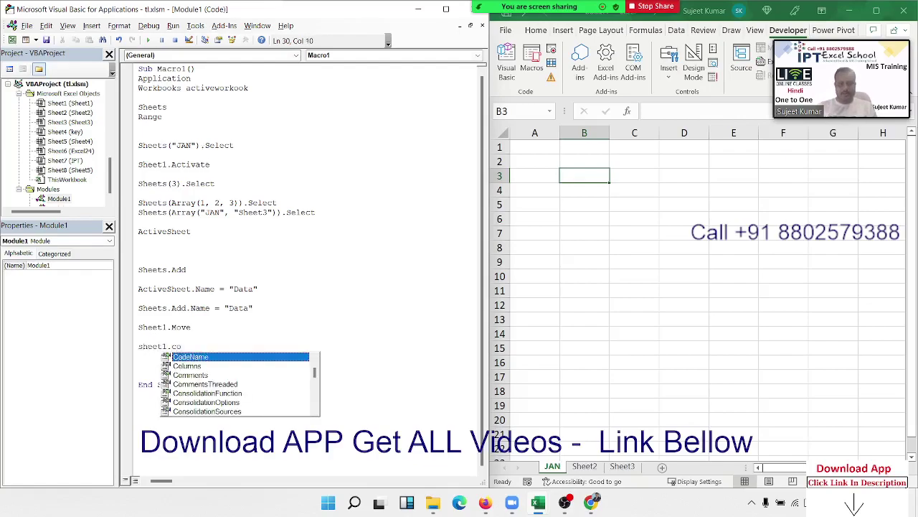
{"action": "type", "text": "py"}
{"action": "key", "text": "Tab"}
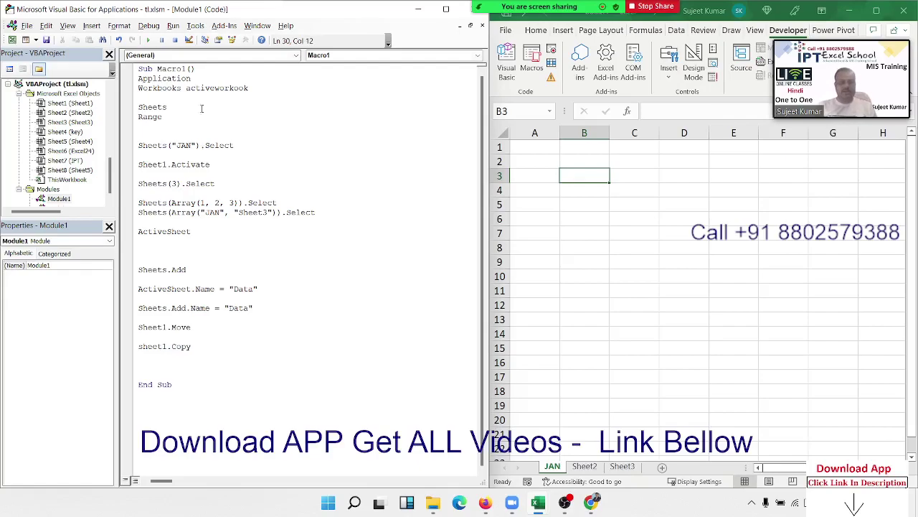
{"action": "left_click", "coordinate": [186, 269]}
{"action": "scroll", "coordinate": [50, 182], "scroll_direction": "down", "scroll_amount": 1}
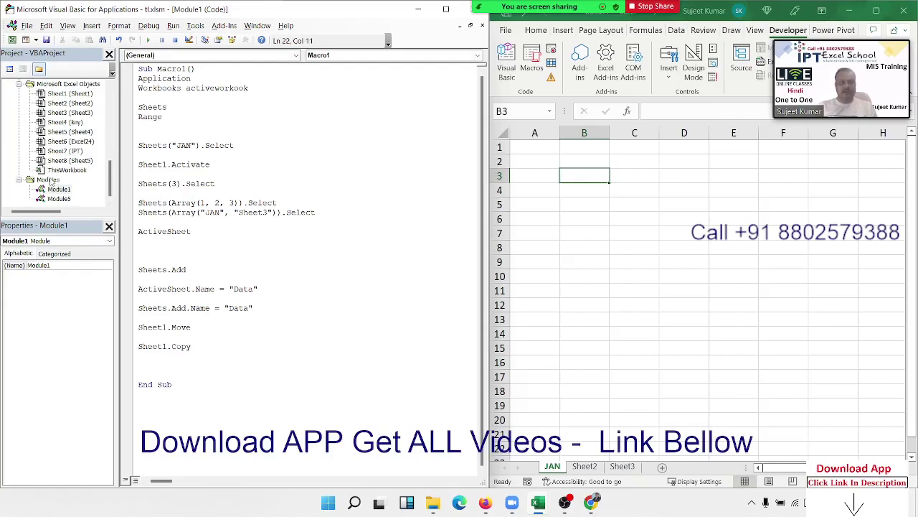
{"action": "scroll", "coordinate": [52, 179], "scroll_direction": "up", "scroll_amount": 5}
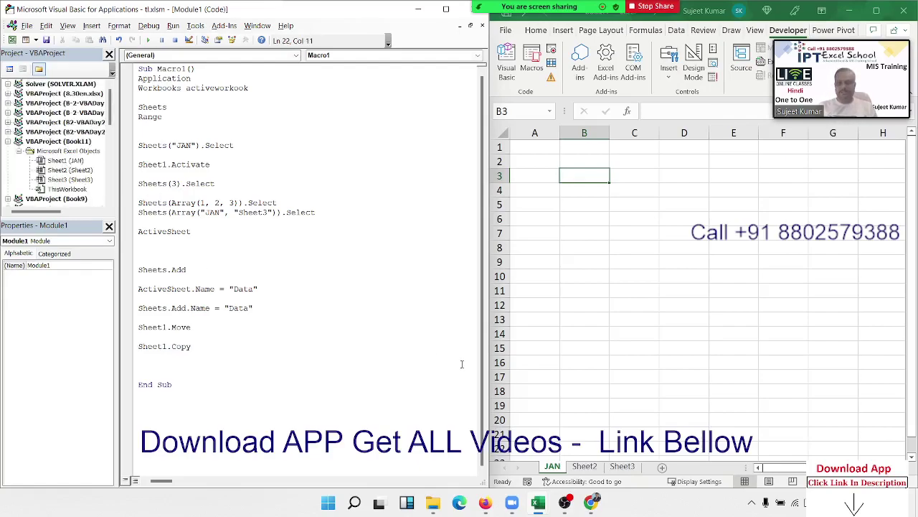
{"action": "right_click", "coordinate": [555, 467]}
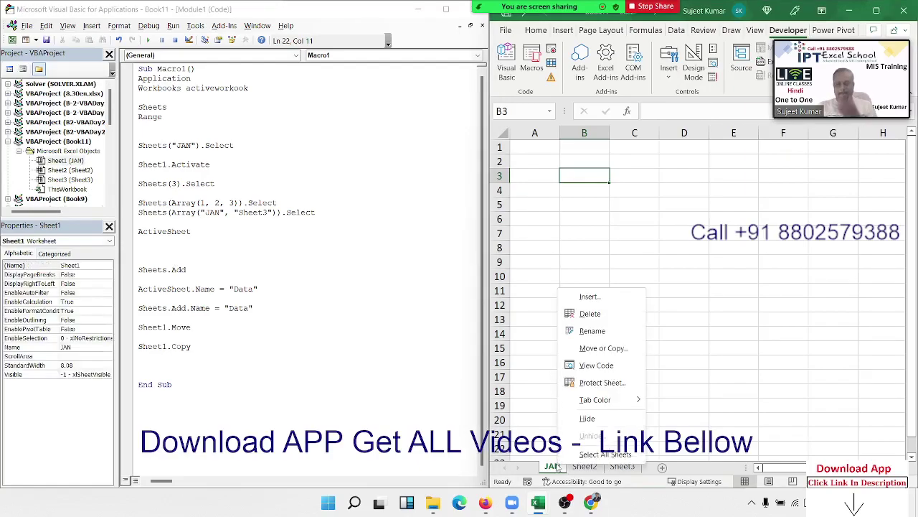
{"action": "left_click", "coordinate": [592, 350]}
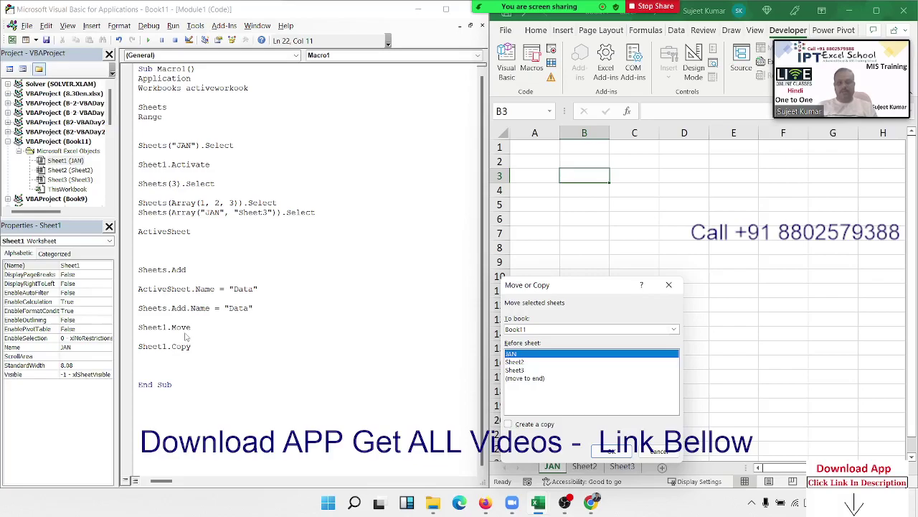
{"action": "left_click", "coordinate": [549, 329]}
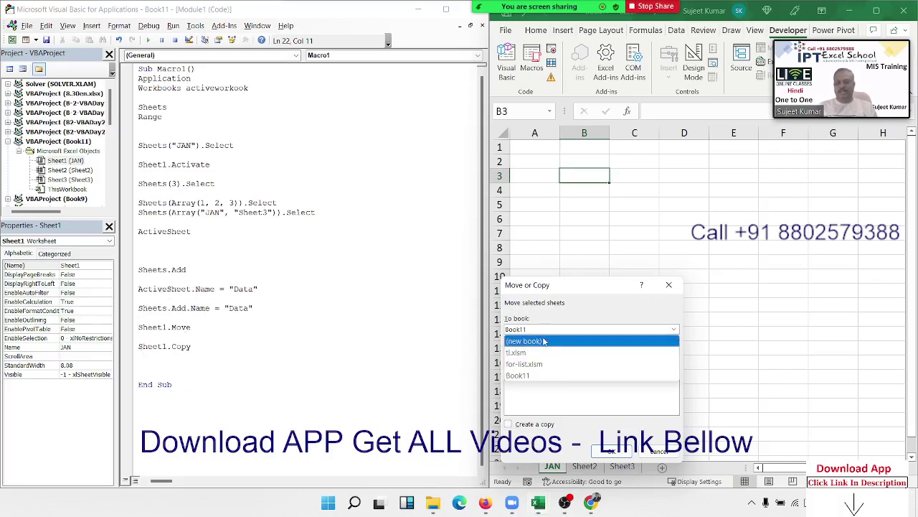
{"action": "left_click", "coordinate": [544, 342]}
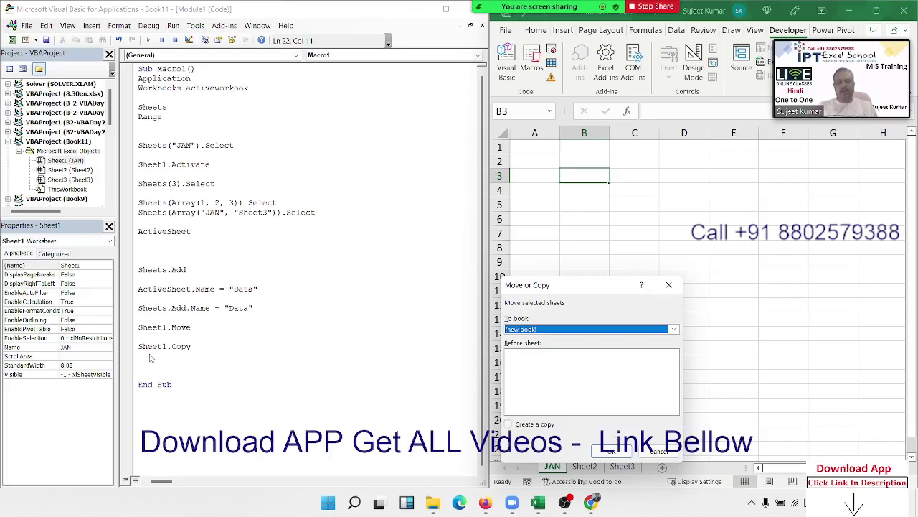
{"action": "left_click", "coordinate": [508, 424]}
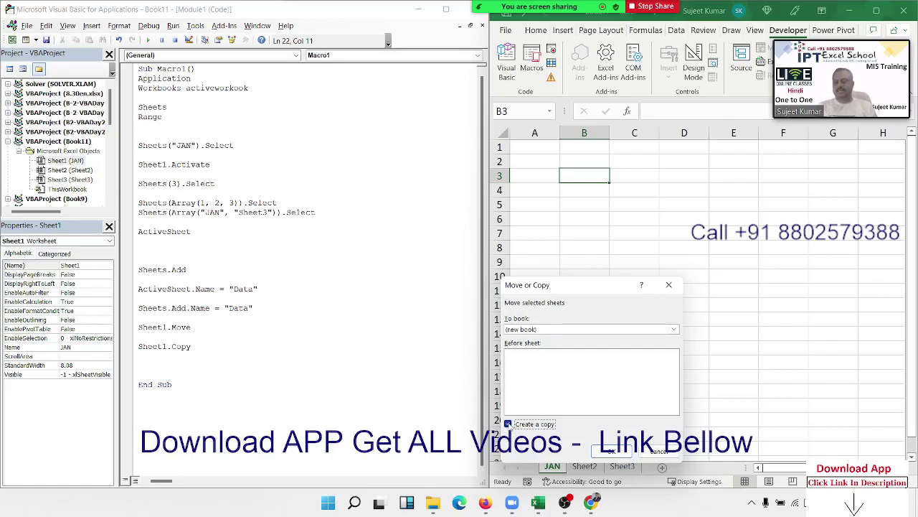
{"action": "left_click", "coordinate": [674, 452]}
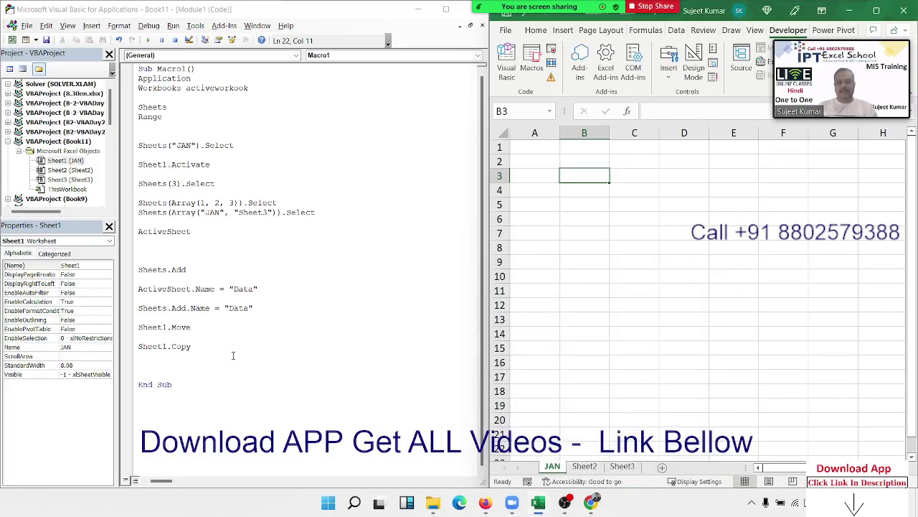
Step: Give Sheet1.Move the After argument Sheets("Sheet3")
{"action": "left_click", "coordinate": [217, 326]}
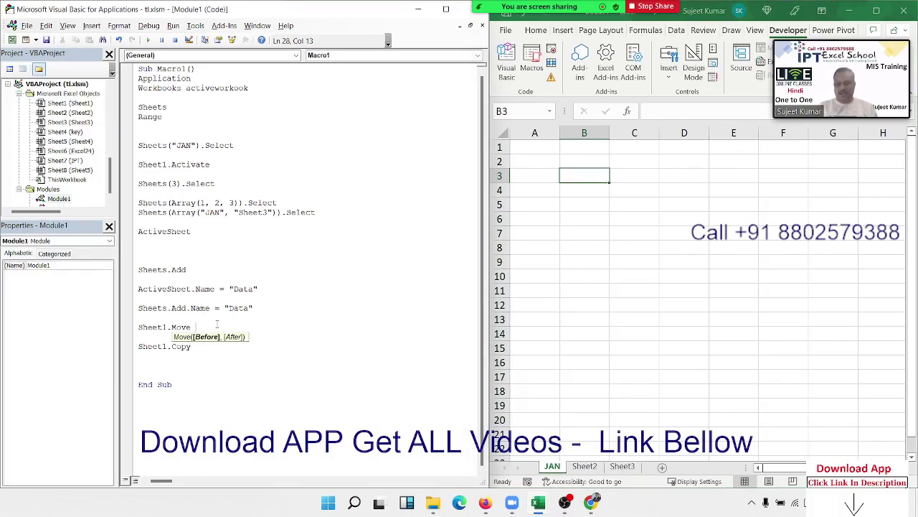
{"action": "type", "text": ",she"}
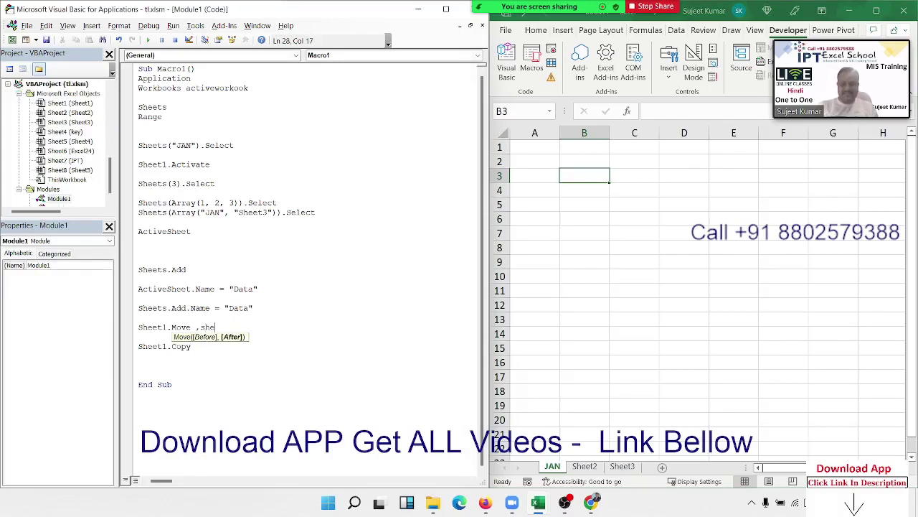
{"action": "type", "text": "ets"}
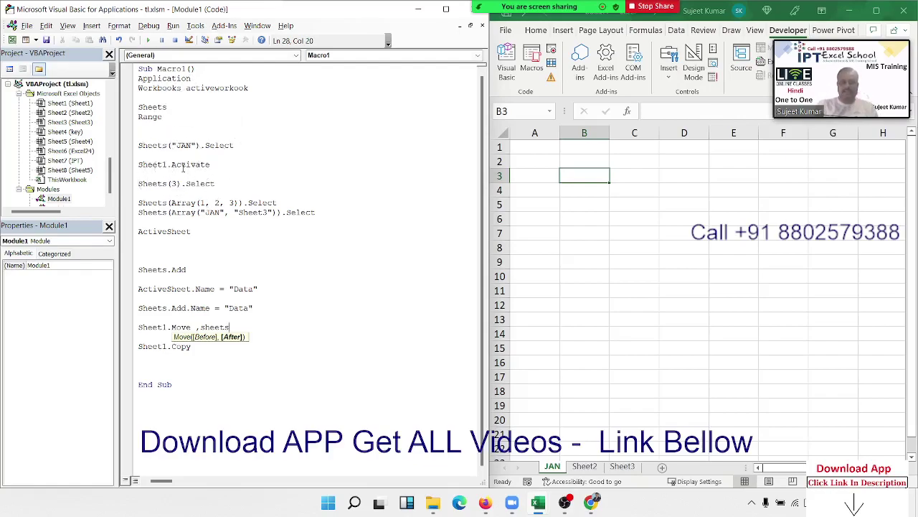
{"action": "type", "text": "("}
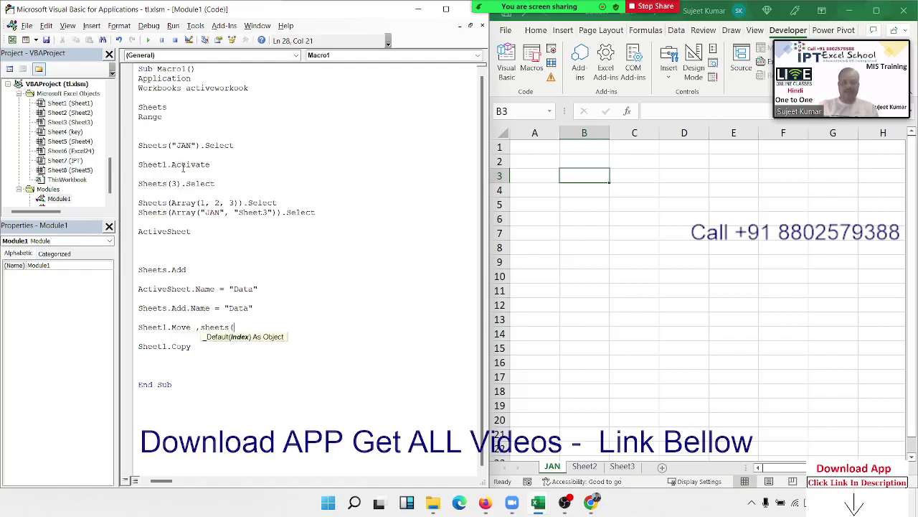
{"action": "type", "text": "\"Sheet"}
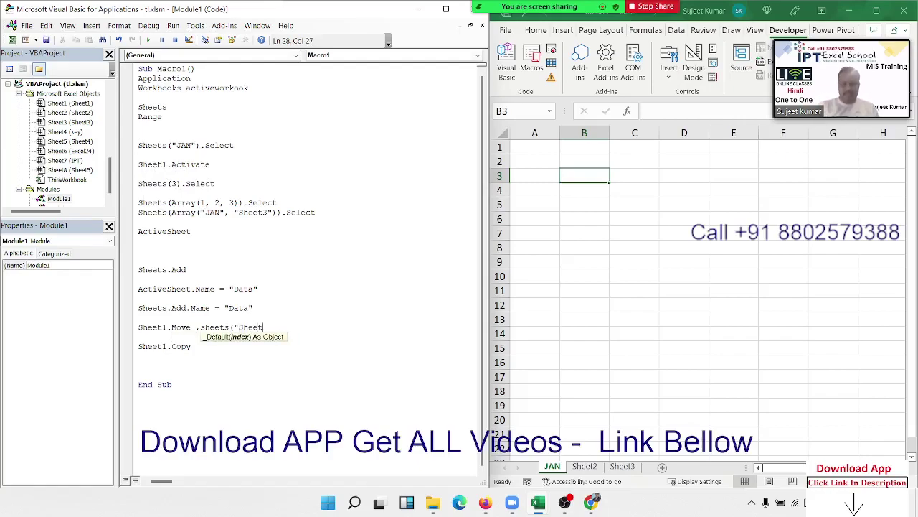
{"action": "type", "text": "3\")"}
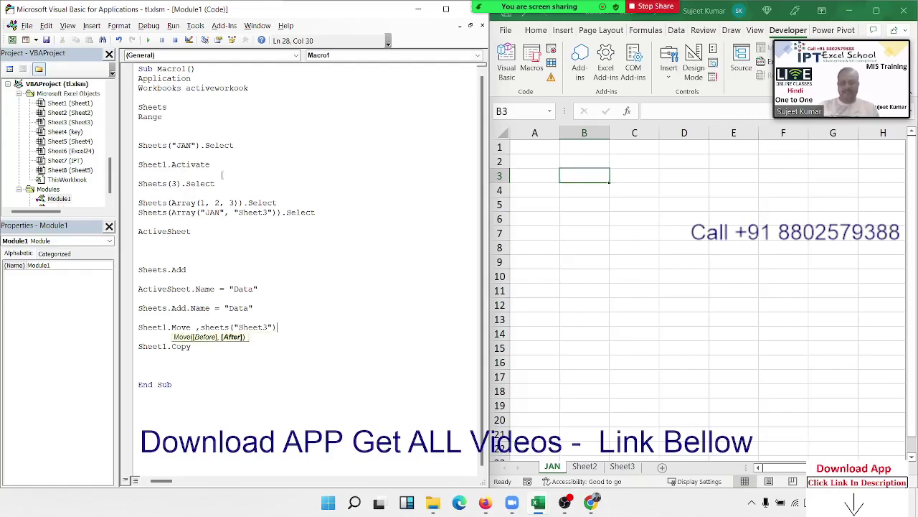
{"action": "left_click_drag", "start_coordinate": [173, 384], "coordinate": [138, 383]}
{"action": "left_click", "coordinate": [244, 352]}
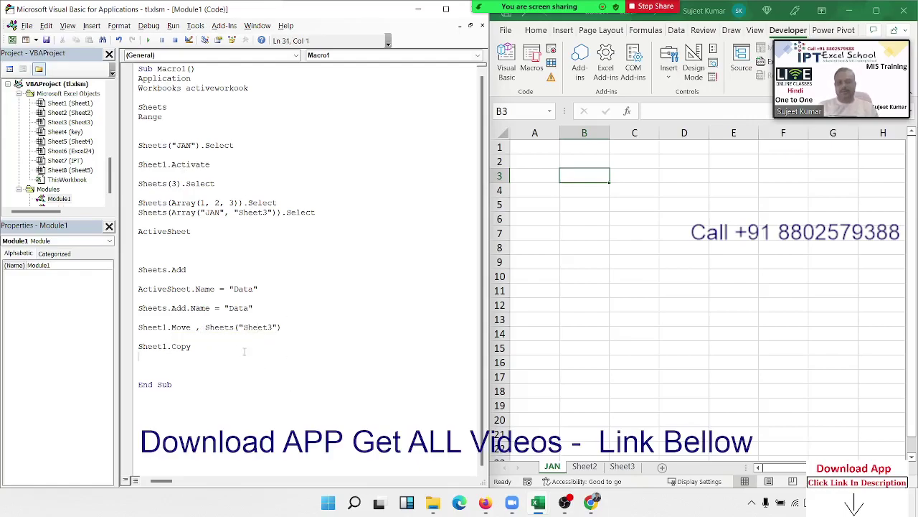
Step: Reuse Sheets("Sheet3") as the After argument of Sheet1.Copy
{"action": "left_click_drag", "start_coordinate": [205, 327], "coordinate": [285, 330]}
{"action": "key", "text": "ctrl+c"}
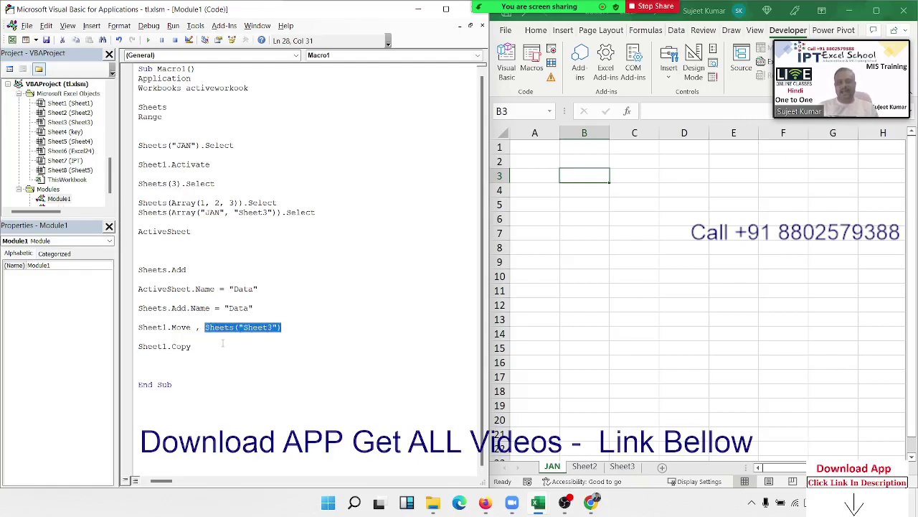
{"action": "left_click", "coordinate": [211, 347]}
{"action": "type", "text": ","}
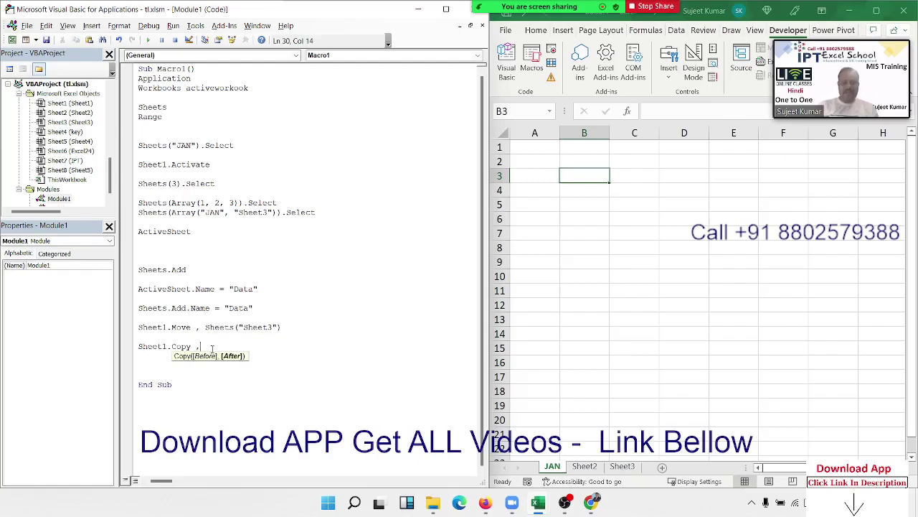
{"action": "key", "text": "ctrl+v"}
{"action": "key", "text": "ctrl+End"}
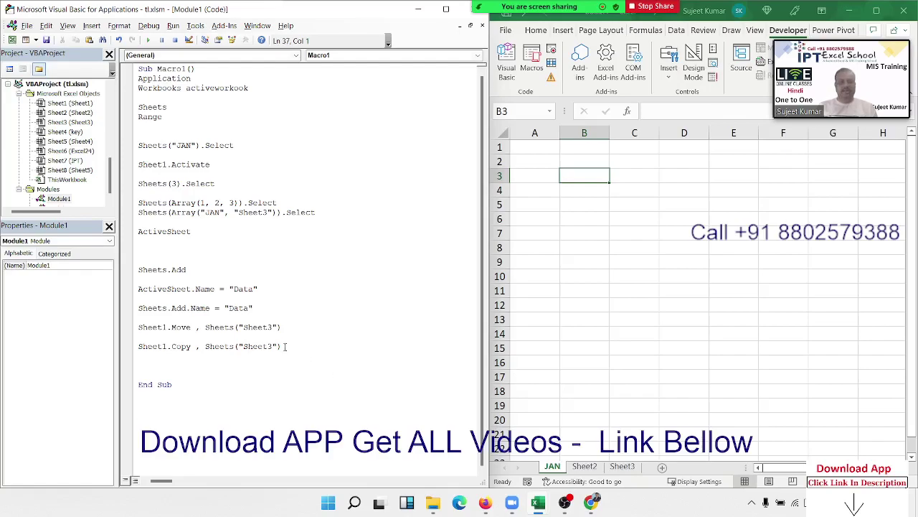
Step: Change the Sheet1.Copy target from Sheets("Sheet3") to Sheets(Sheets.Count)
{"action": "left_click_drag", "start_coordinate": [277, 347], "coordinate": [238, 347]}
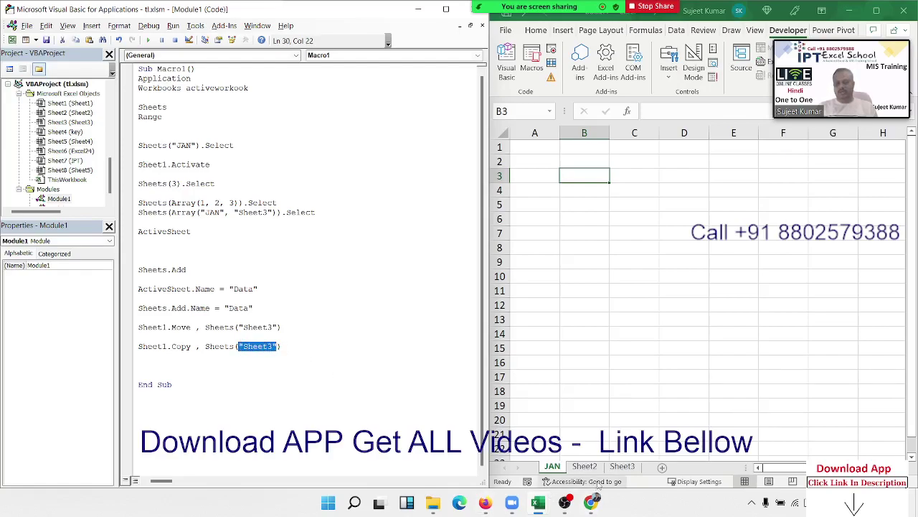
{"action": "key", "text": "BackSpace"}
{"action": "type", "text": "3"}
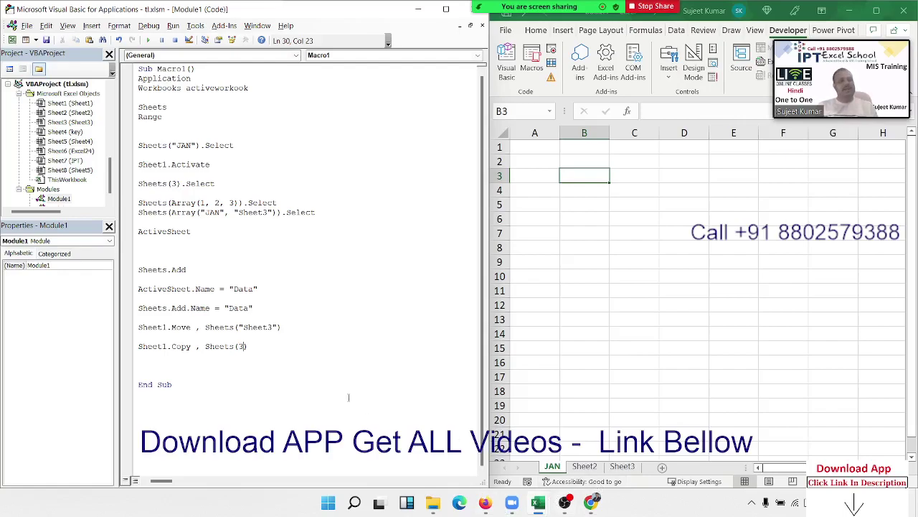
{"action": "left_click", "coordinate": [345, 374]}
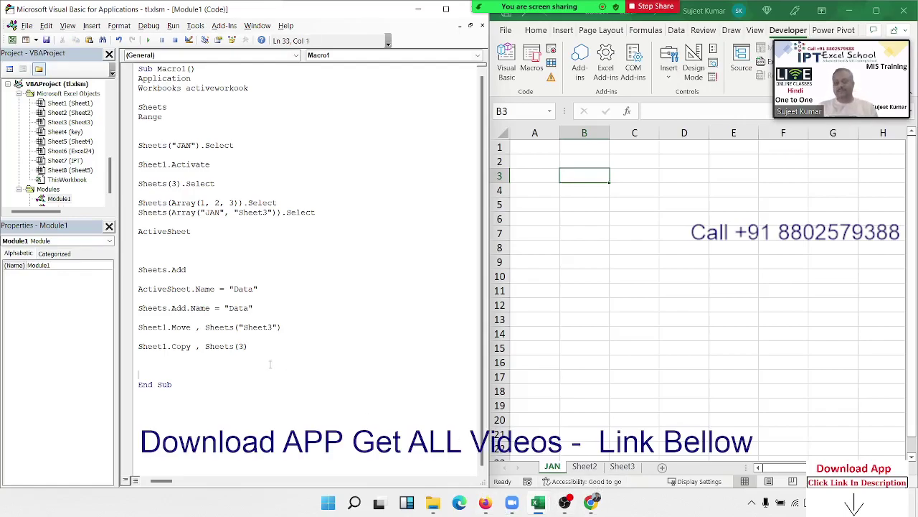
{"action": "double_click", "coordinate": [241, 347]}
{"action": "type", "text": "sh"}
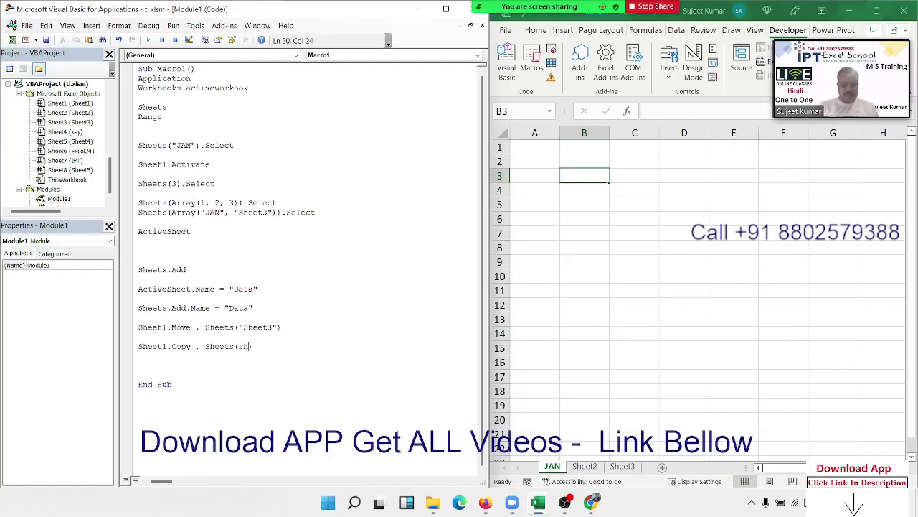
{"action": "type", "text": "eet"}
{"action": "type", "text": "s.c"}
{"action": "type", "text": "o"}
{"action": "key", "text": "BackSpace"}
{"action": "key", "text": "BackSpace"}
{"action": "key", "text": "BackSpace"}
{"action": "type", "text": "s.cou"}
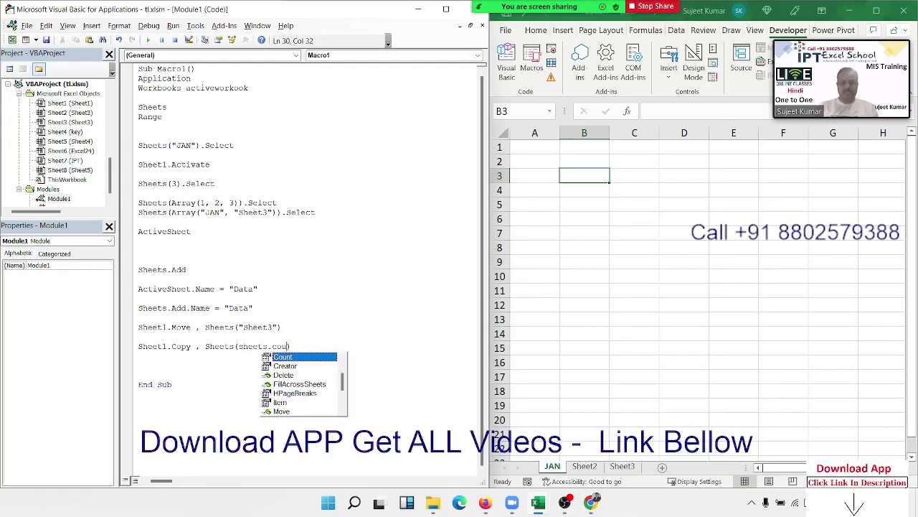
{"action": "key", "text": "Tab"}
{"action": "left_click", "coordinate": [249, 361]}
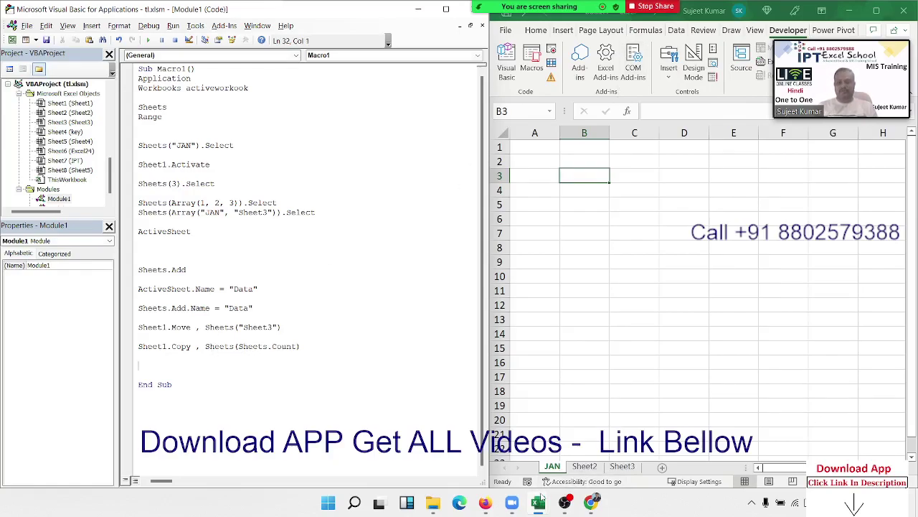
{"action": "mouse_move", "coordinate": [538, 501]}
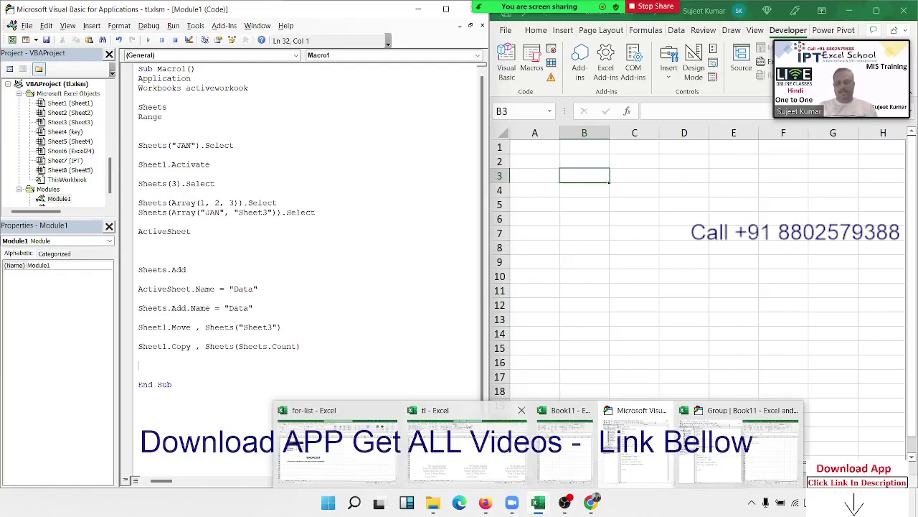
Step: Prefix the Copy target with Workbooks("tl.xlsm") so it reads Workbooks("tl.xlsm").Sheets(Sheets.Count)
{"action": "left_click", "coordinate": [205, 346]}
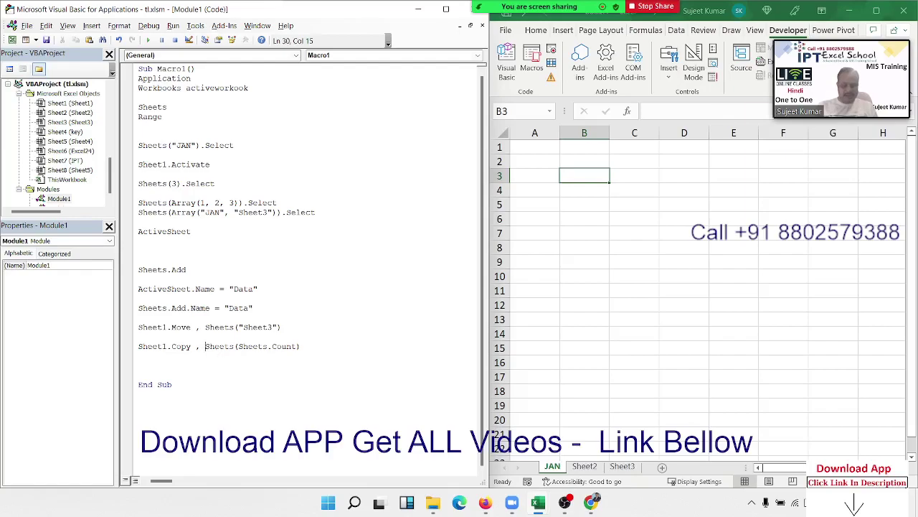
{"action": "type", "text": "w"}
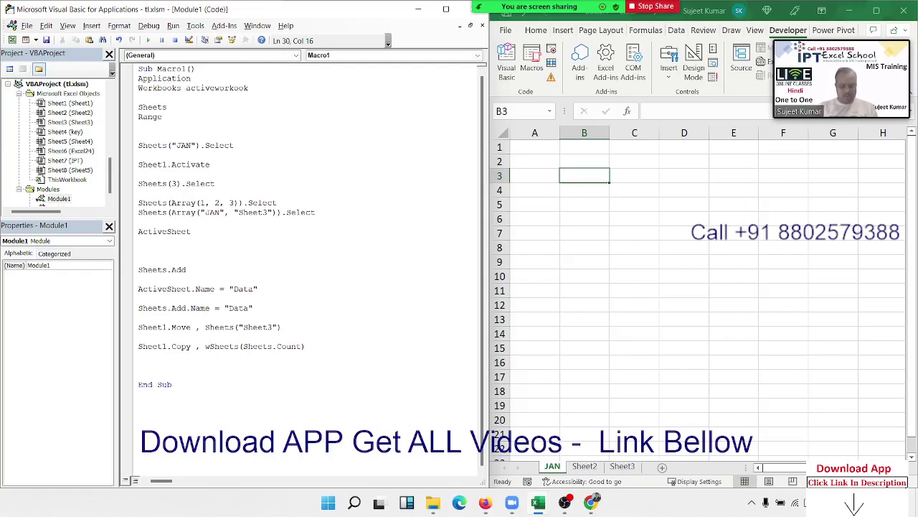
{"action": "type", "text": "orkbooks"}
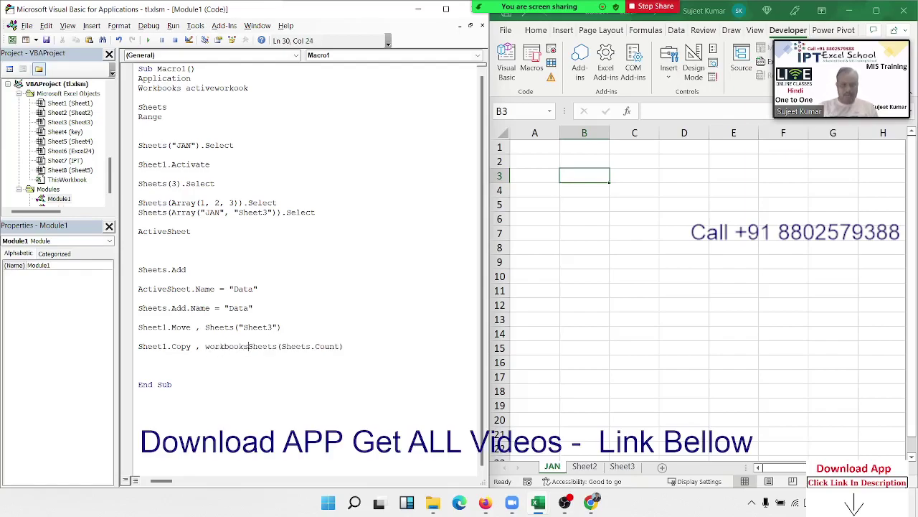
{"action": "type", "text": "(\""}
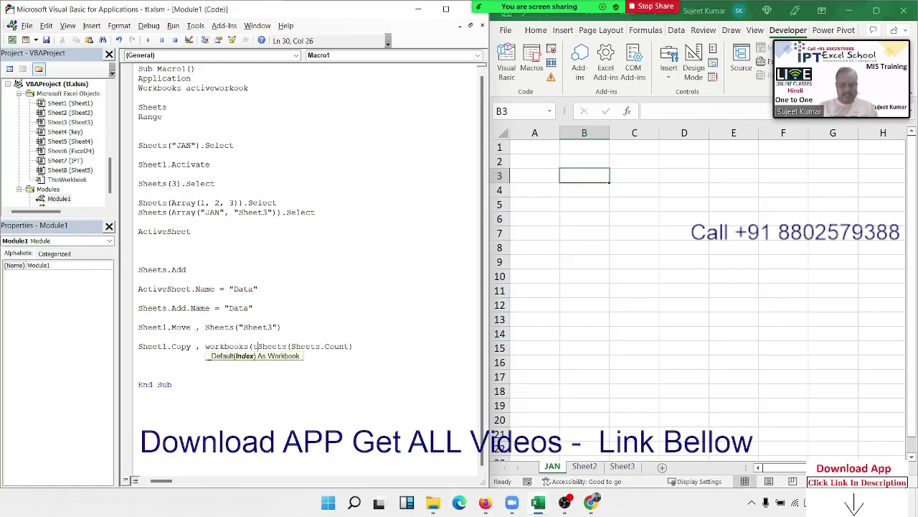
{"action": "type", "text": "tl"}
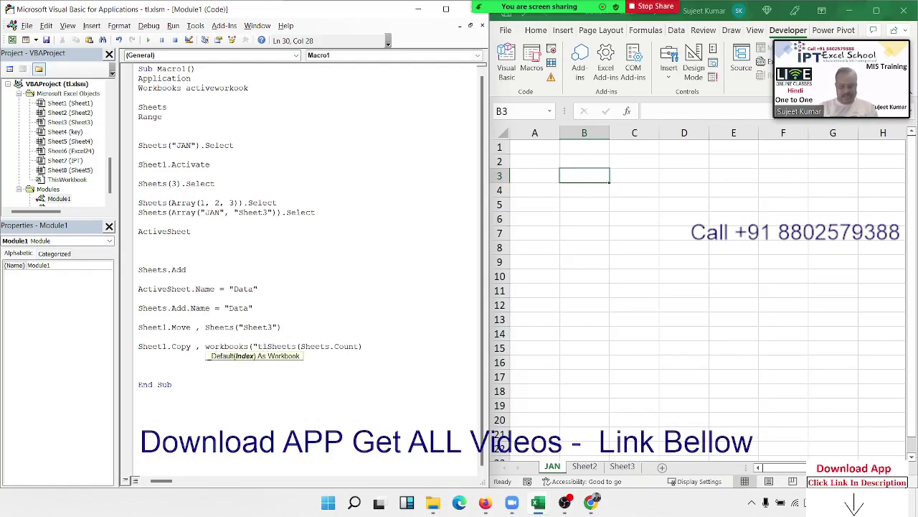
{"action": "type", "text": ".xls"}
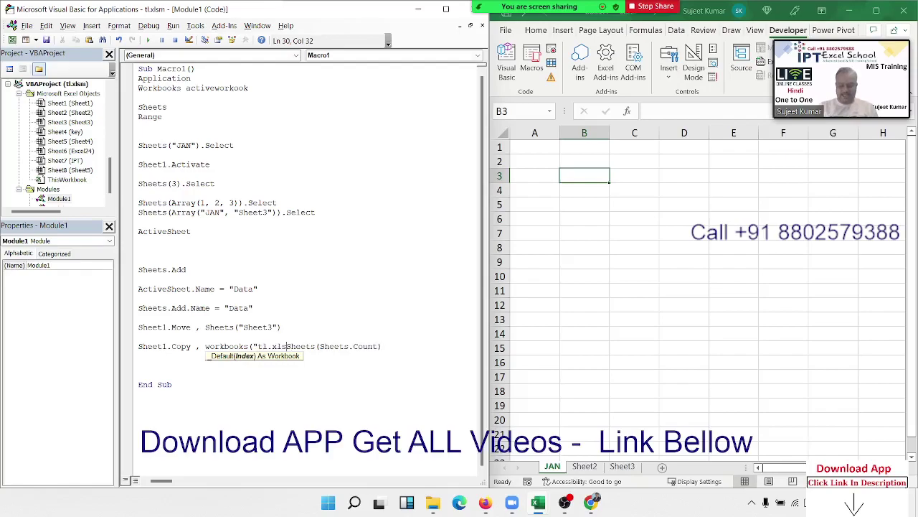
{"action": "type", "text": "m\")"}
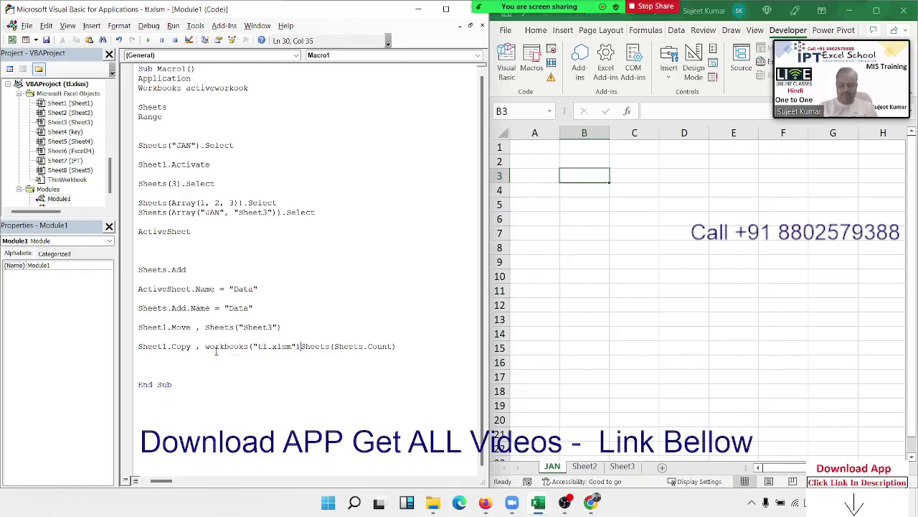
{"action": "type", "text": "."}
{"action": "left_click", "coordinate": [250, 375]}
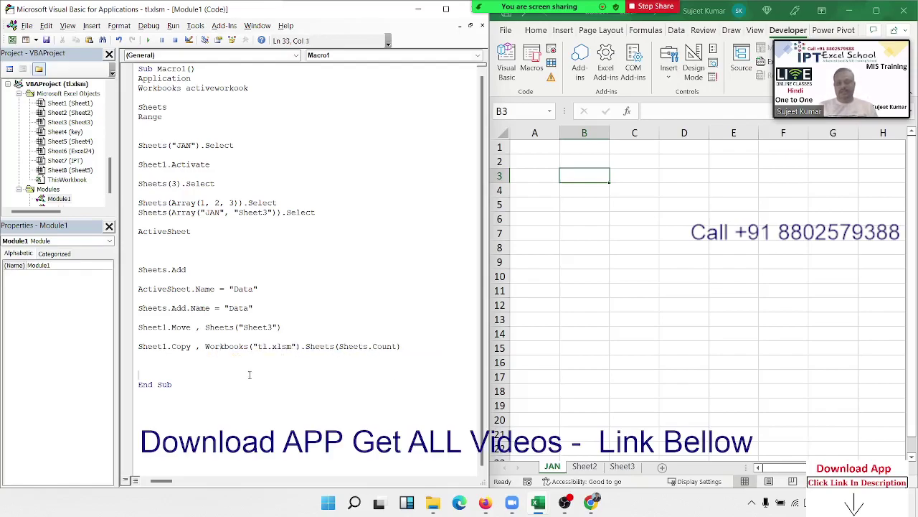
{"action": "mouse_move", "coordinate": [538, 503]}
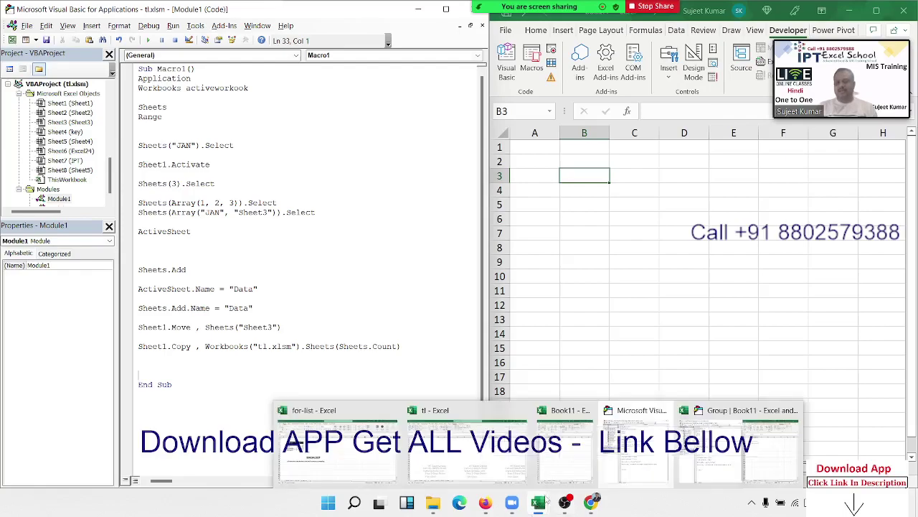
{"action": "left_click", "coordinate": [563, 402]}
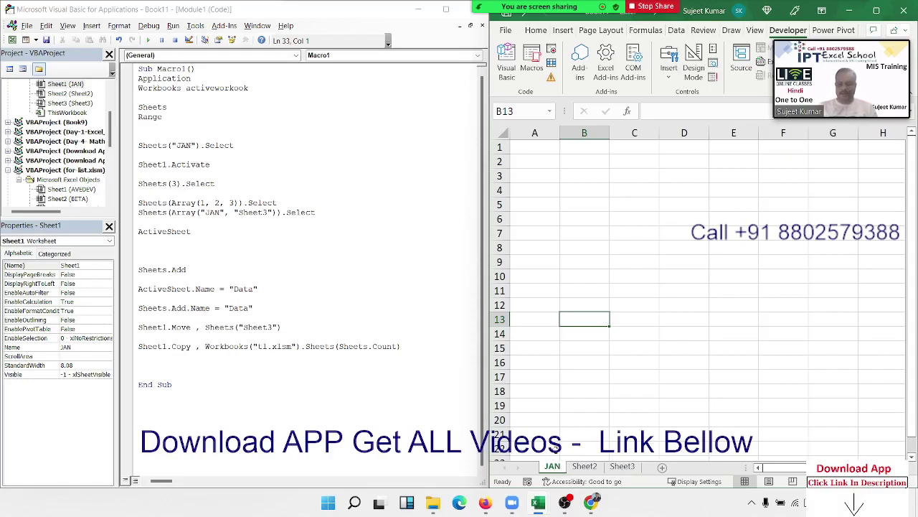
{"action": "left_click", "coordinate": [349, 381]}
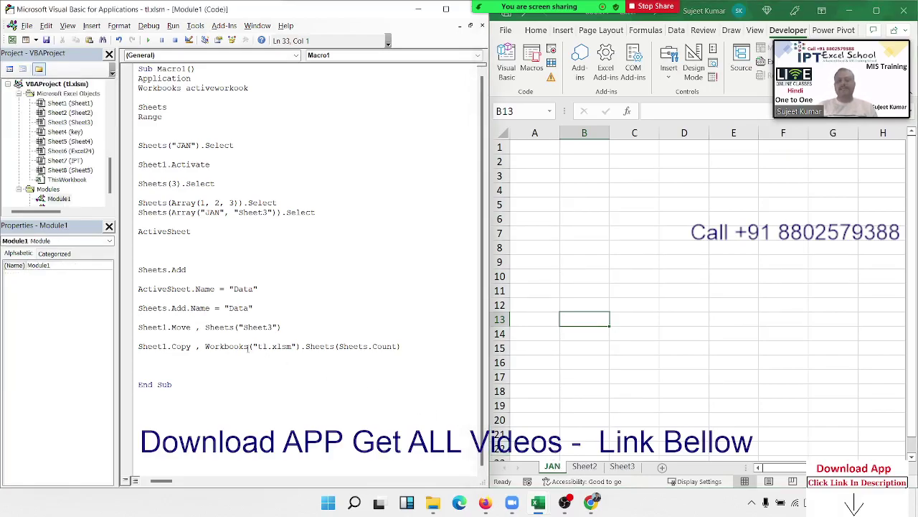
{"action": "left_click_drag", "start_coordinate": [249, 346], "coordinate": [288, 347]}
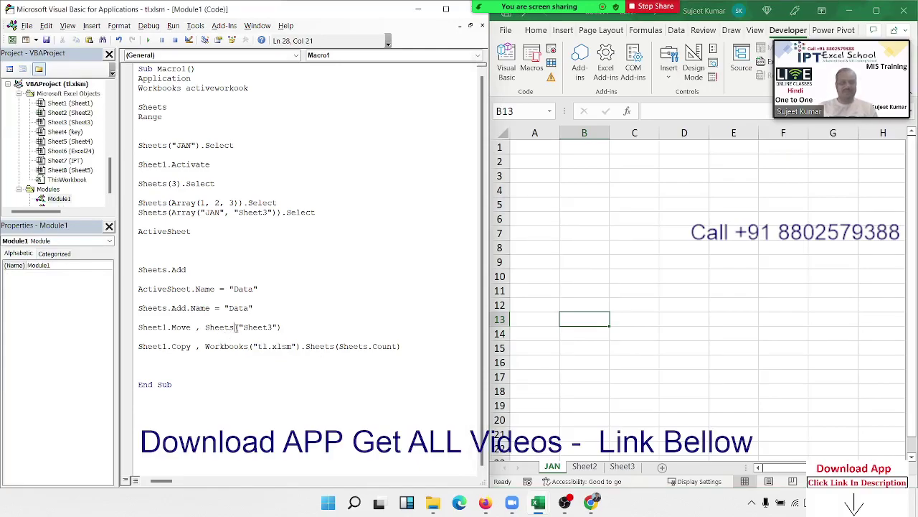
{"action": "double_click", "coordinate": [236, 328]}
{"action": "left_click", "coordinate": [184, 370]}
Step: Type a new Sheets.Add statement on a line below Sheets.Add.Name
{"action": "key", "text": "Return"}
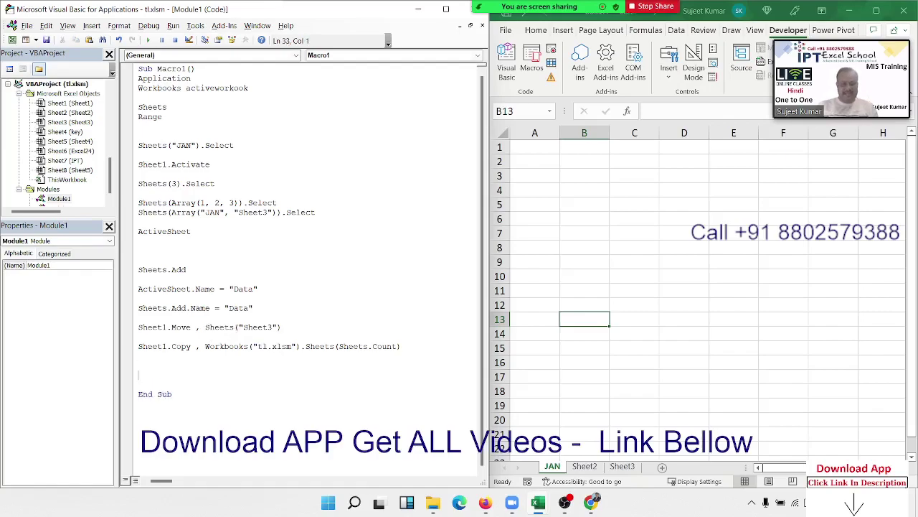
{"action": "key", "text": "Up"}
{"action": "type", "text": "sheet"}
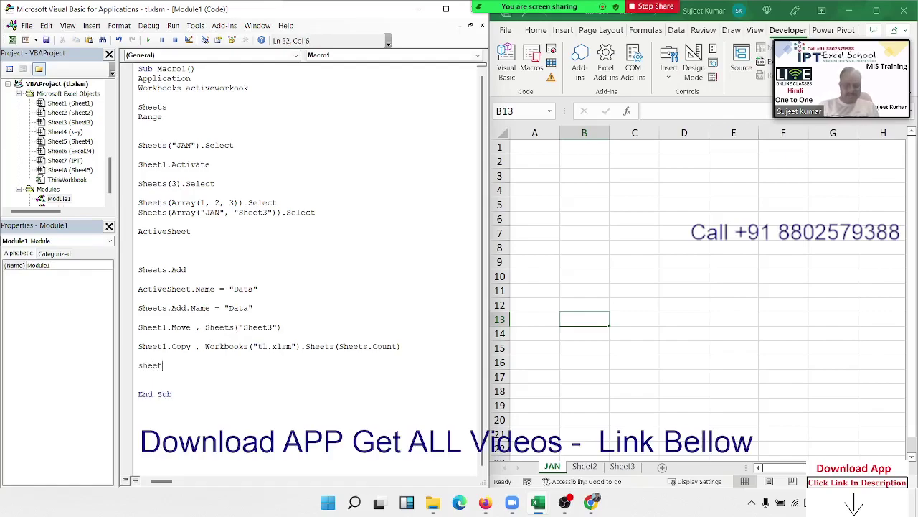
{"action": "type", "text": "s.a"}
{"action": "key", "text": "Tab"}
{"action": "key", "text": "Return"}
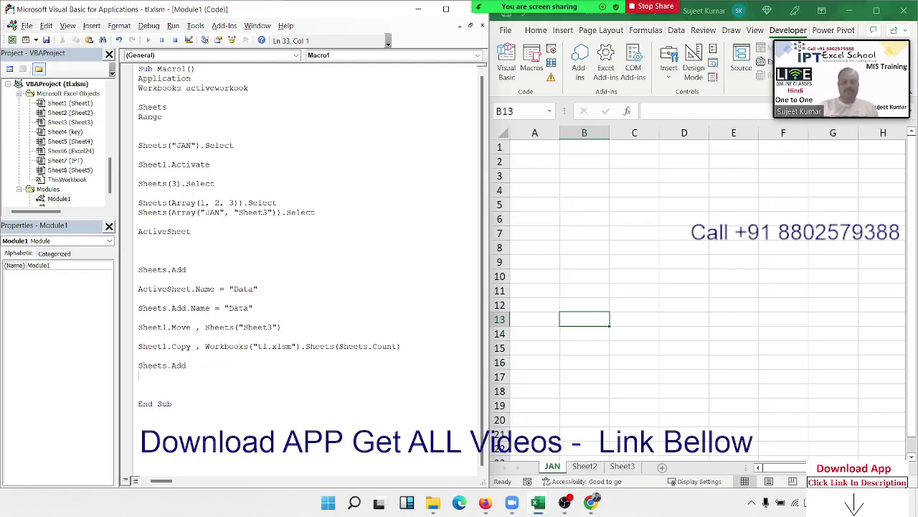
{"action": "key", "text": "shift+Up"}
{"action": "key", "text": "Delete"}
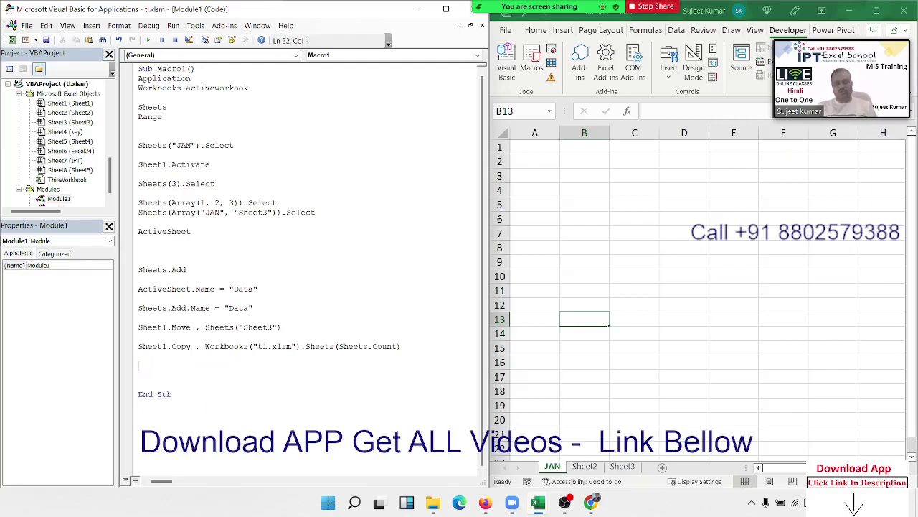
{"action": "key", "text": "Up"}
{"action": "key", "text": "Up"}
{"action": "key", "text": "Up"}
{"action": "key", "text": "Up"}
{"action": "key", "text": "Up"}
{"action": "key", "text": "Up"}
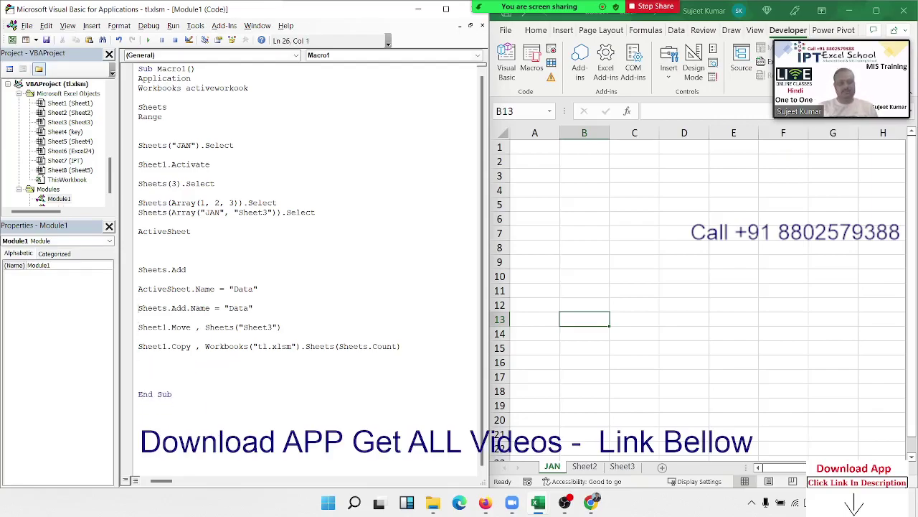
{"action": "key", "text": "Down"}
{"action": "key", "text": "Return"}
{"action": "key", "text": "Return"}
{"action": "type", "text": "Sheets.Add"}
{"action": "key", "text": "Return"}
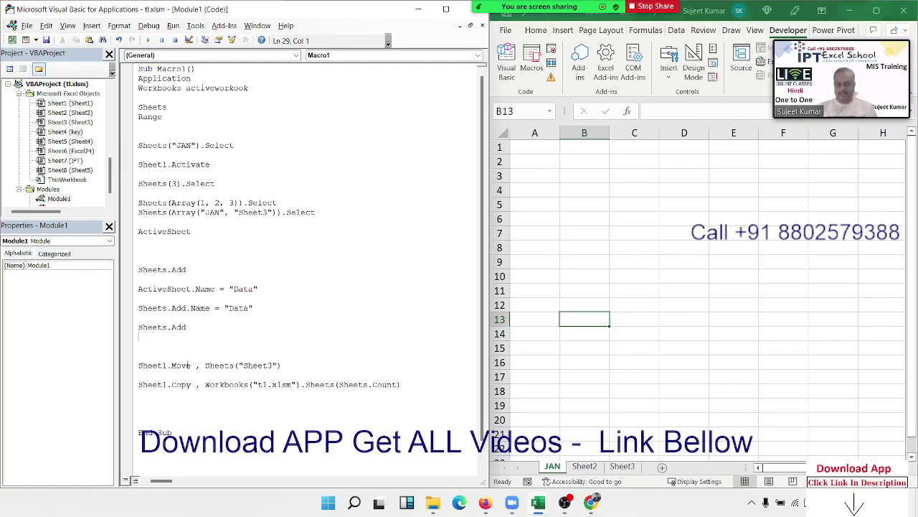
Step: Give the new Sheets.Add the After argument Sheets(Sheets.Count)
{"action": "left_click", "coordinate": [214, 327]}
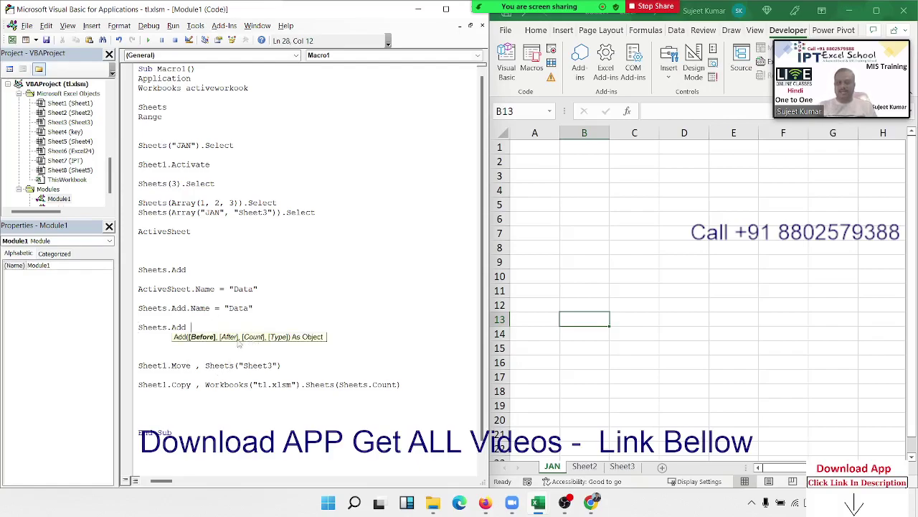
{"action": "type", "text": ","}
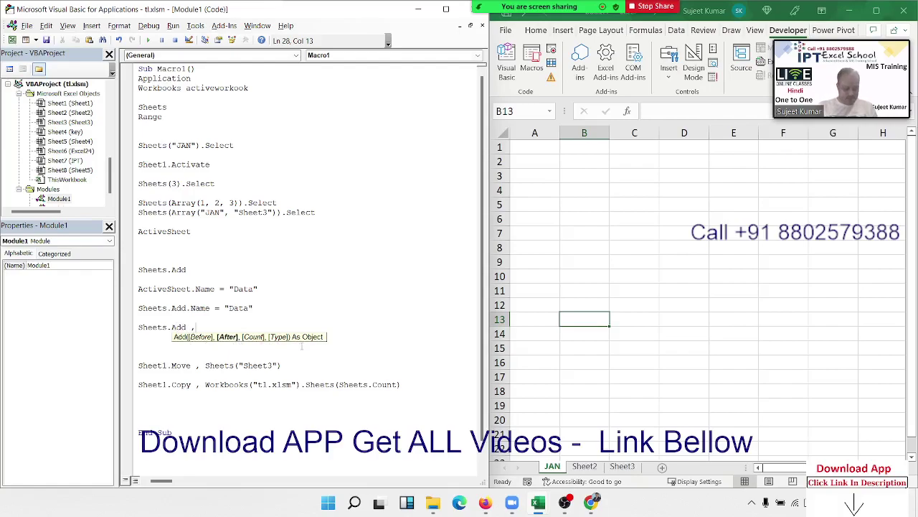
{"action": "type", "text": "shee"}
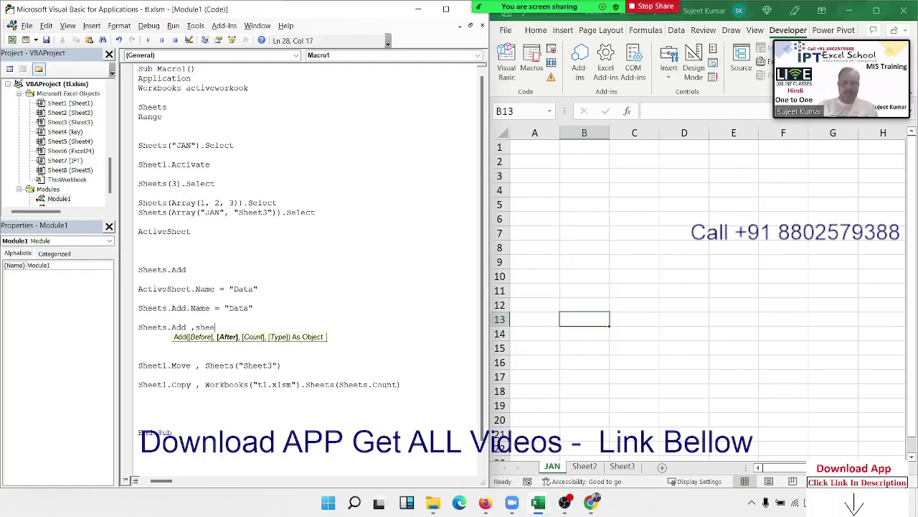
{"action": "type", "text": "ts("}
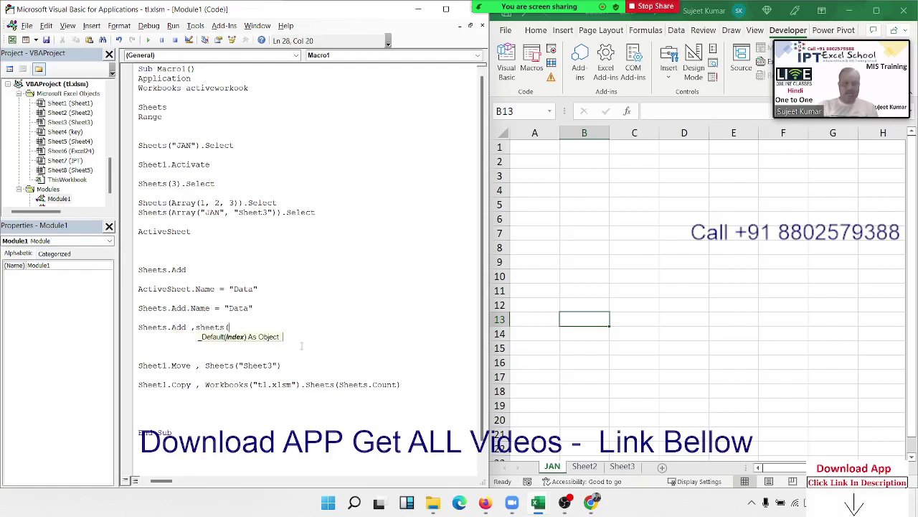
{"action": "type", "text": "sheets"}
{"action": "type", "text": ".co"}
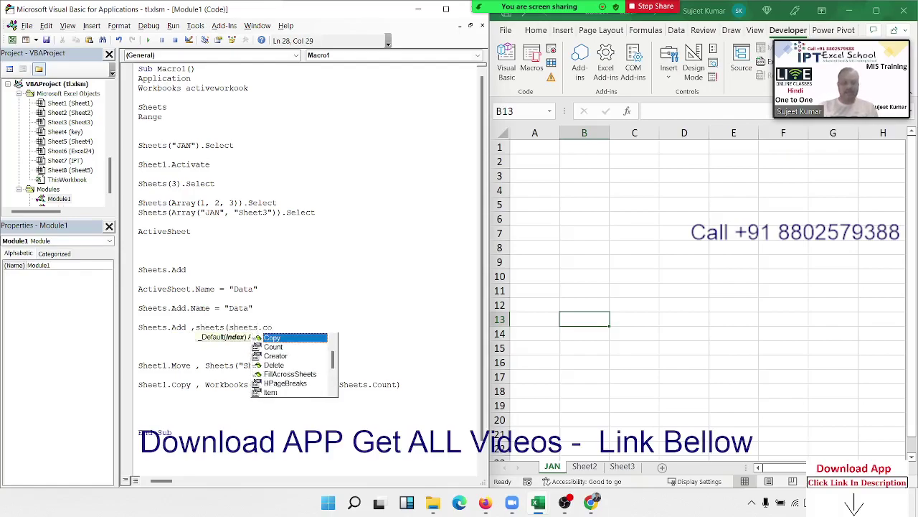
{"action": "type", "text": "u"}
{"action": "key", "text": "Tab"}
{"action": "type", "text": ")"}
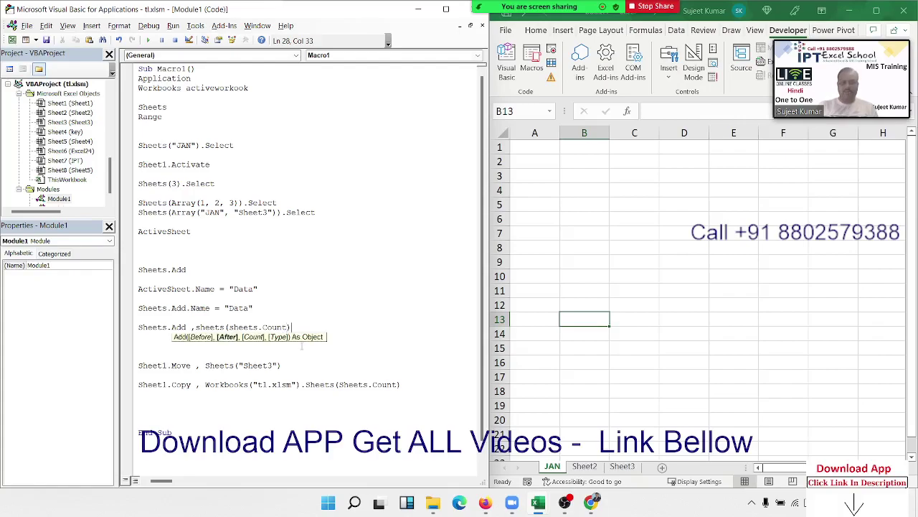
{"action": "left_click", "coordinate": [301, 346]}
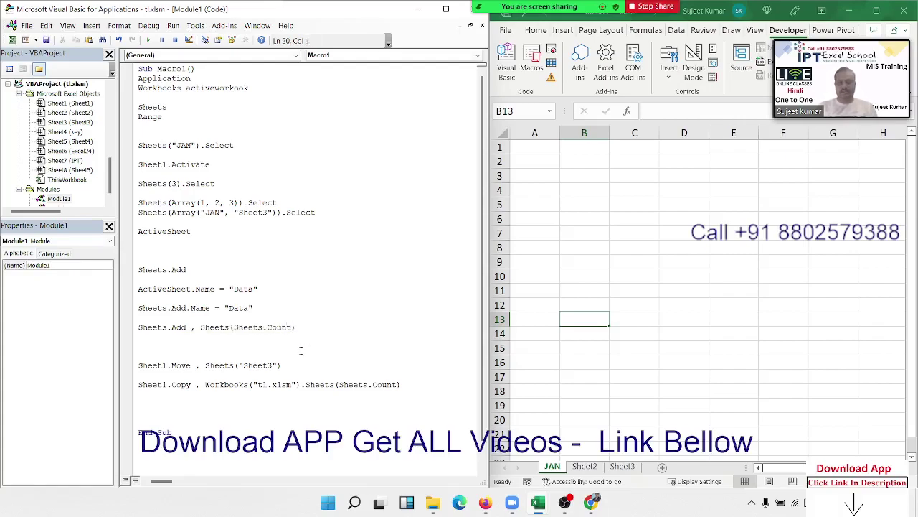
Step: Add a Sheets.Add , , 5 line that adds five sheets using only the count
{"action": "key", "text": "Return"}
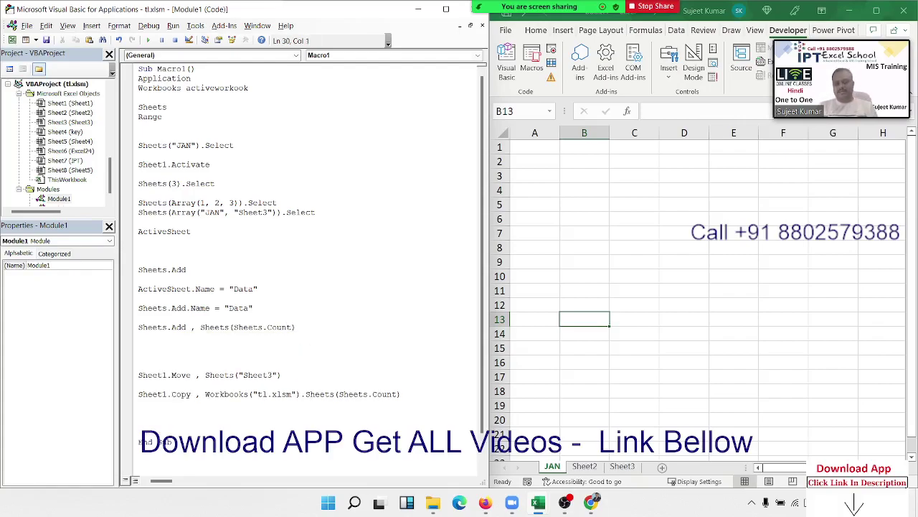
{"action": "type", "text": "sheets"}
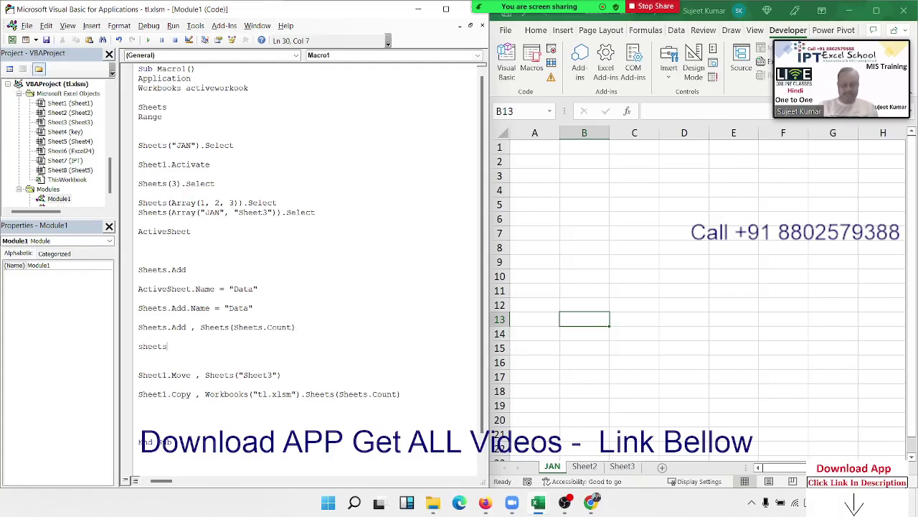
{"action": "type", "text": ".ad"}
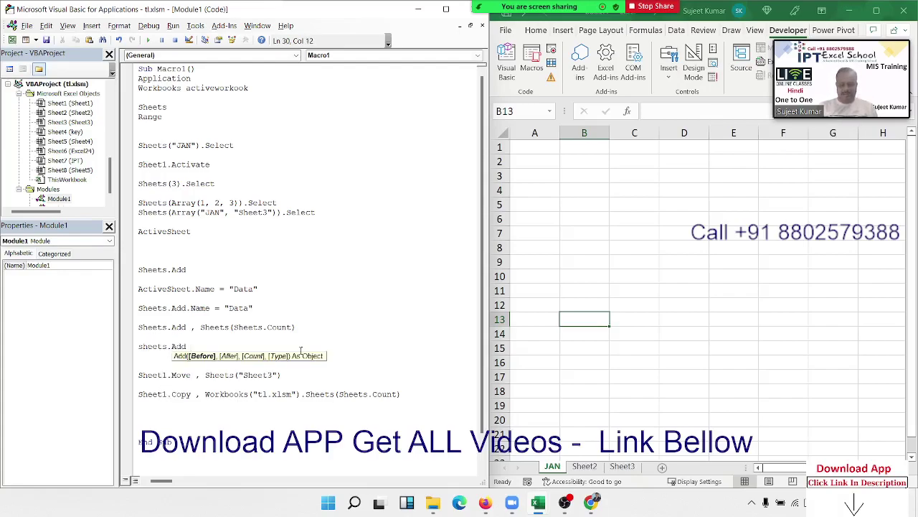
{"action": "type", "text": " ,,"}
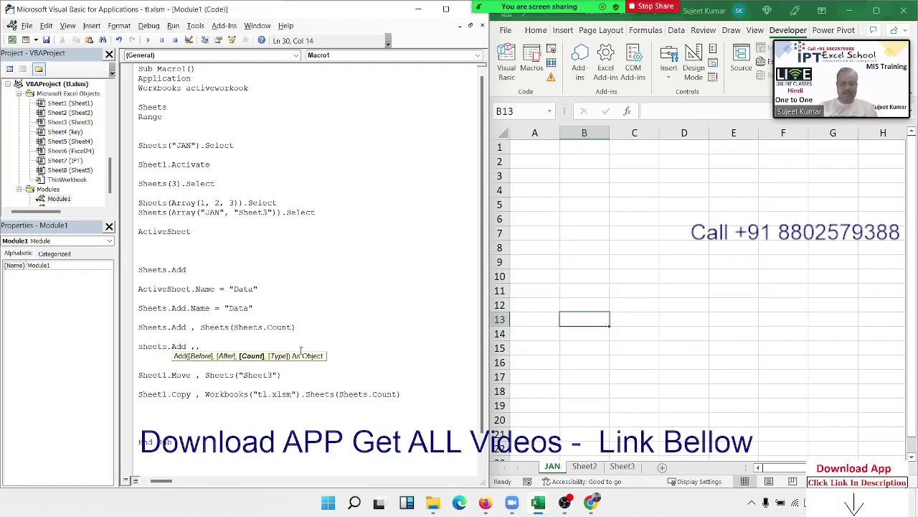
{"action": "type", "text": "5"}
{"action": "key", "text": "Return"}
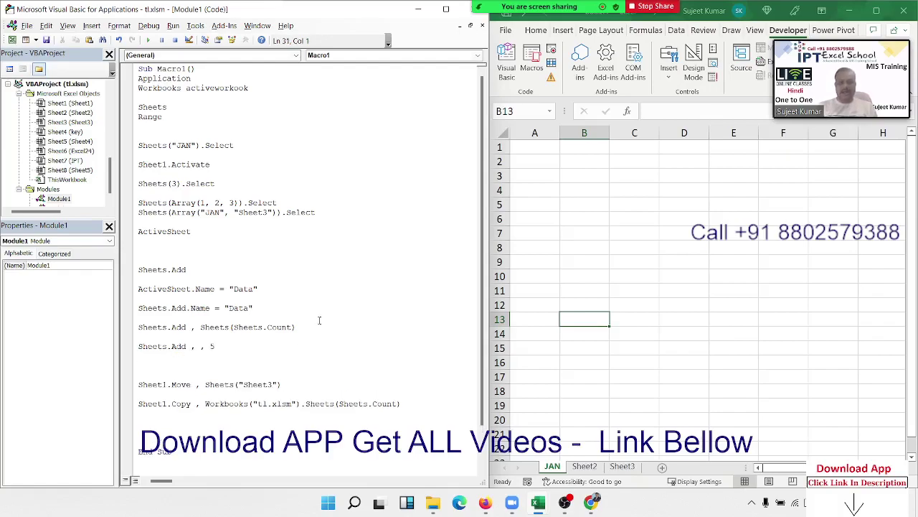
Step: Append a count of 5 to the Sheets.Add , Sheets(Sheets.Count) line
{"action": "left_click", "coordinate": [319, 320]}
{"action": "type", "text": ", "}
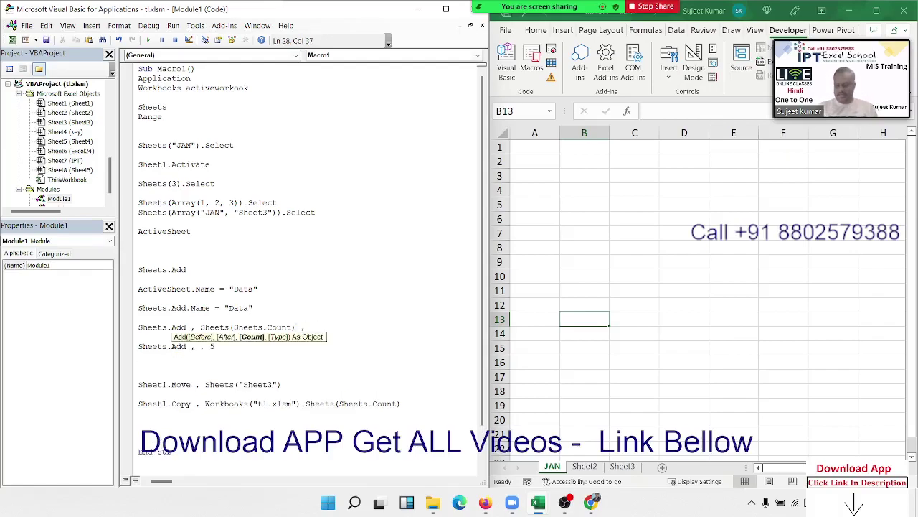
{"action": "type", "text": "5"}
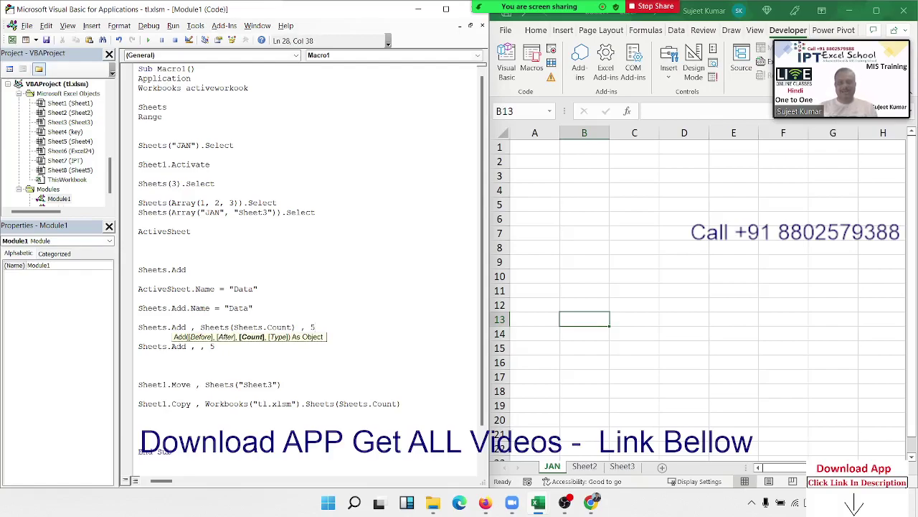
{"action": "key", "text": "Return"}
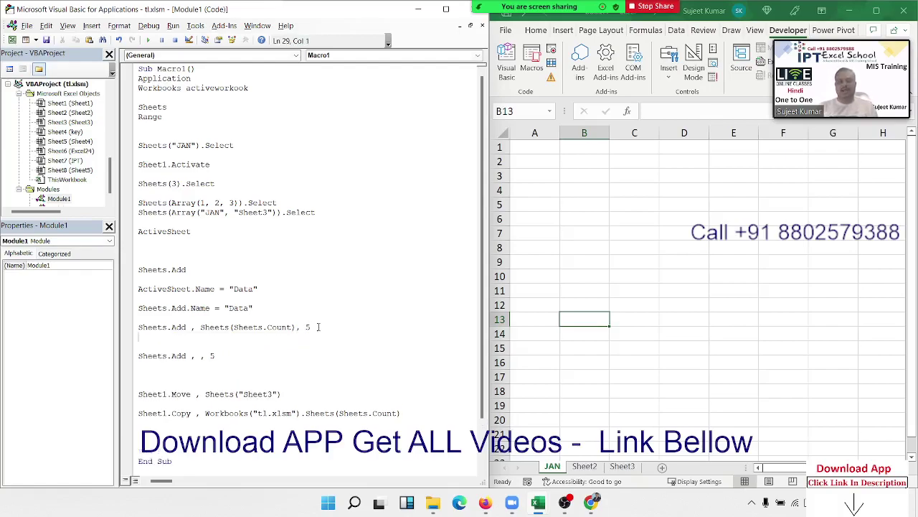
{"action": "scroll", "coordinate": [239, 354], "scroll_direction": "down", "scroll_amount": 2}
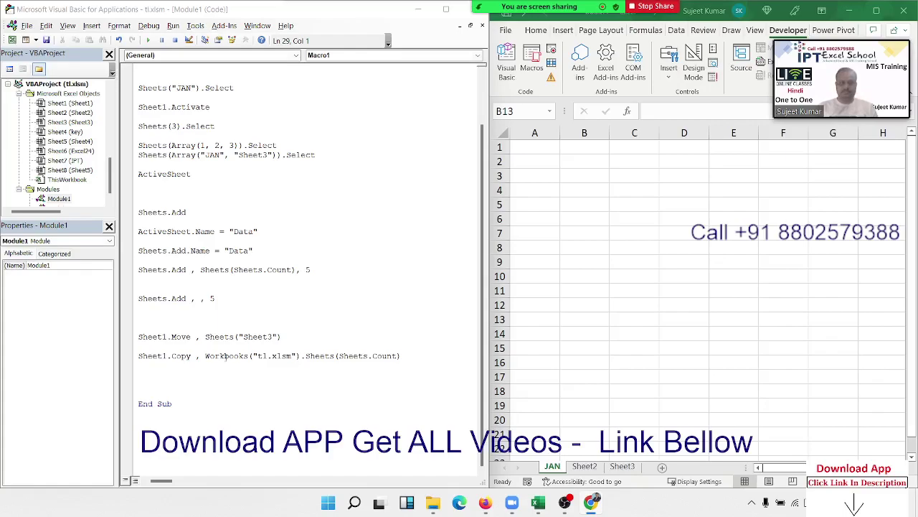
Step: Add a Sheet1.Delete statement just above End Sub
{"action": "left_click", "coordinate": [180, 373]}
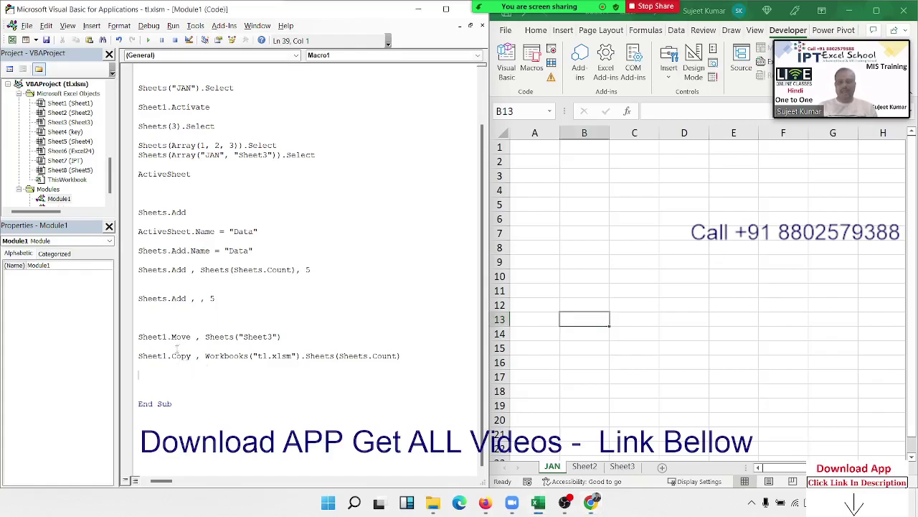
{"action": "key", "text": "Return"}
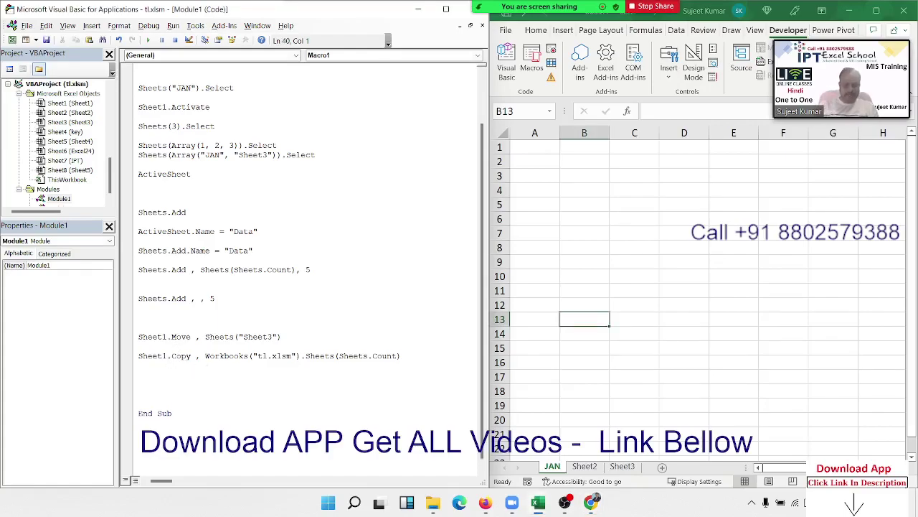
{"action": "type", "text": "sheet1."}
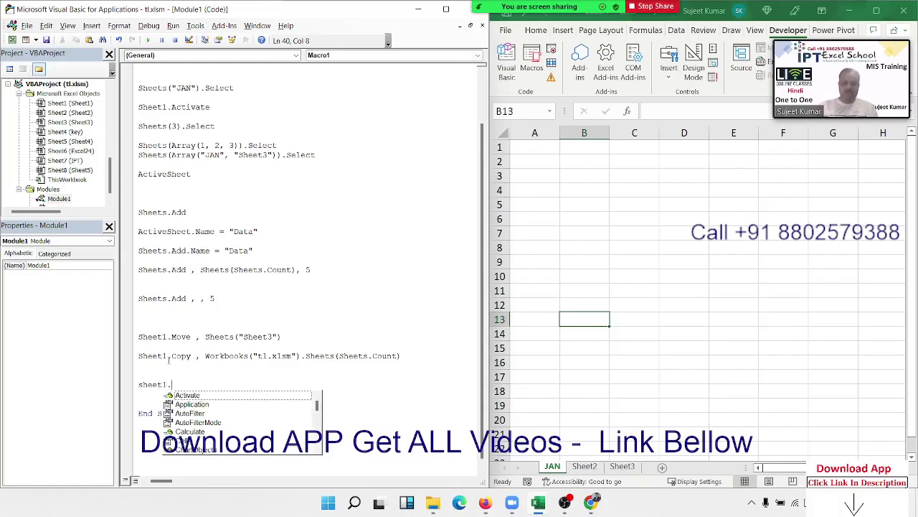
{"action": "type", "text": "de"}
{"action": "key", "text": "Tab"}
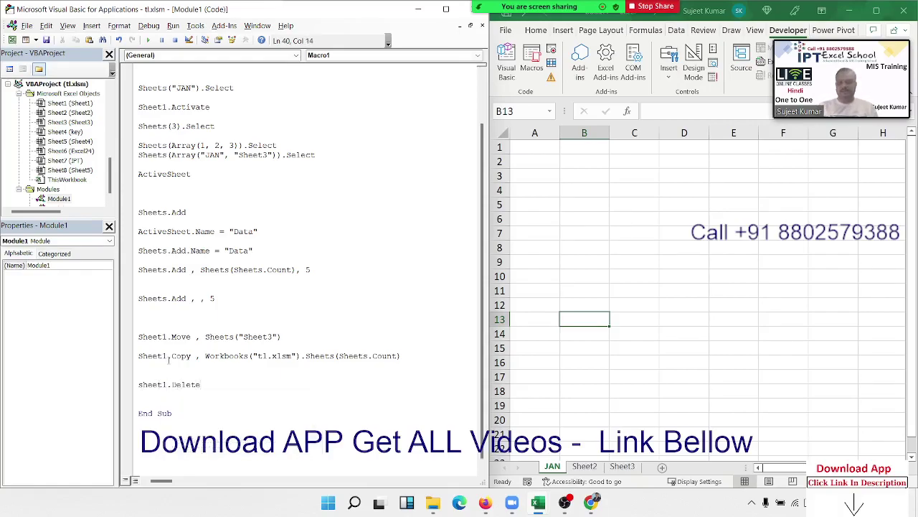
{"action": "key", "text": "Return"}
{"action": "key", "text": "Up"}
{"action": "key", "text": "Up"}
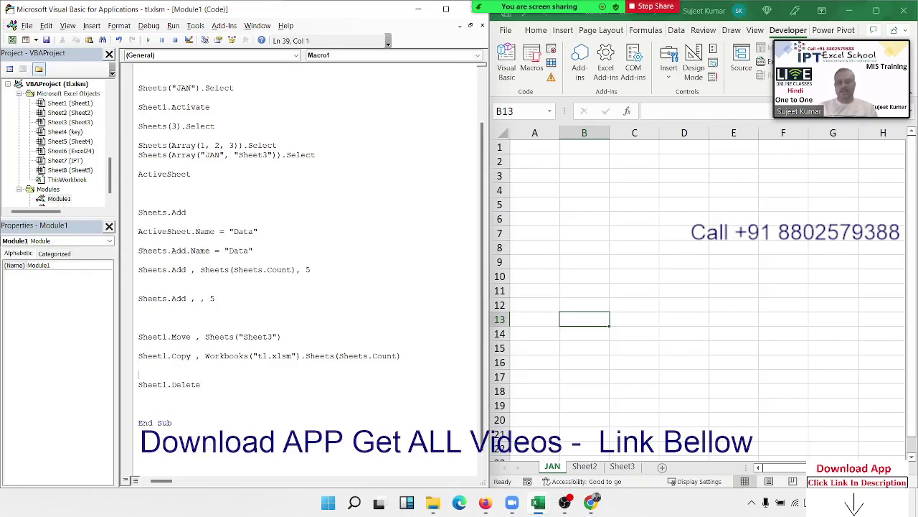
{"action": "left_click_drag", "start_coordinate": [315, 155], "coordinate": [140, 66]}
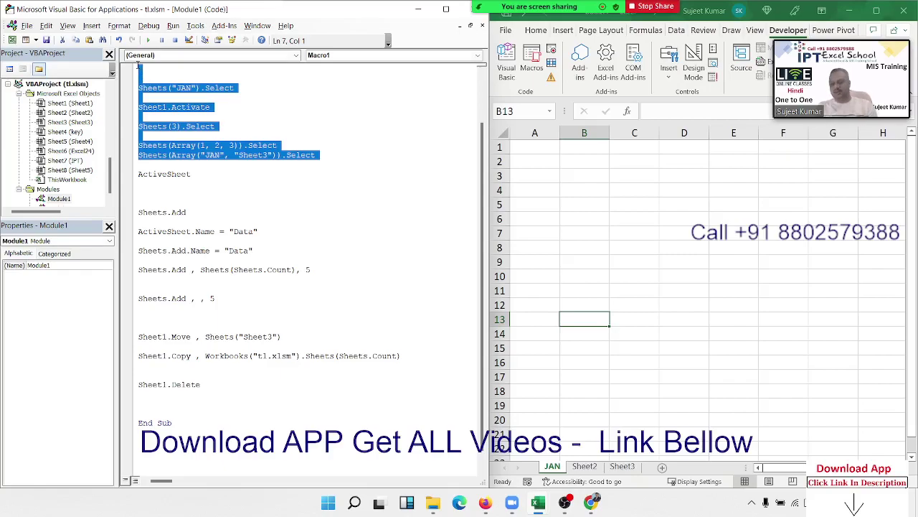
{"action": "left_click", "coordinate": [209, 411]}
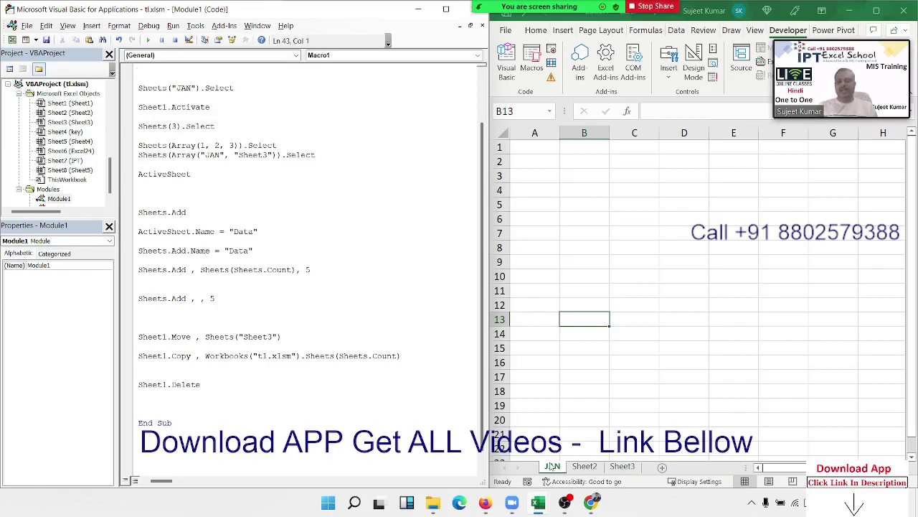
Step: Try deleting the JAN sheet from its tab menu, then cancel the warning to keep it
{"action": "right_click", "coordinate": [551, 466]}
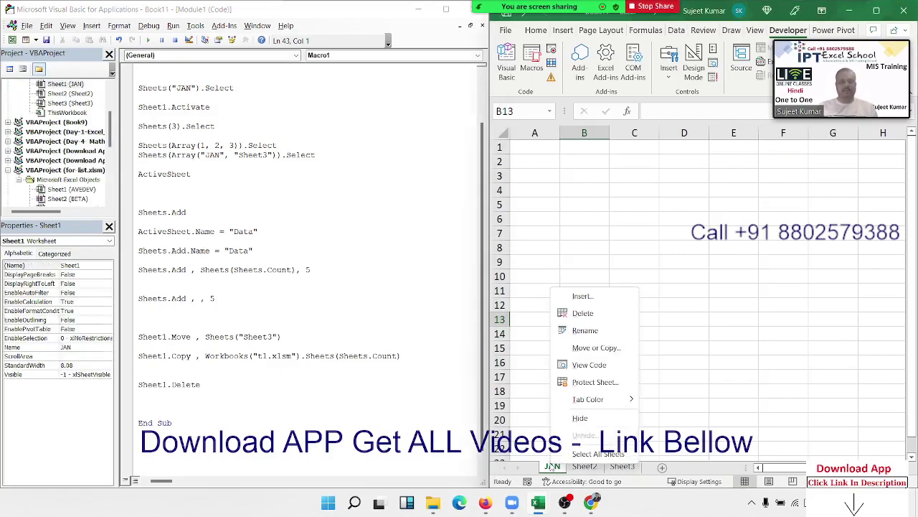
{"action": "left_click", "coordinate": [596, 320]}
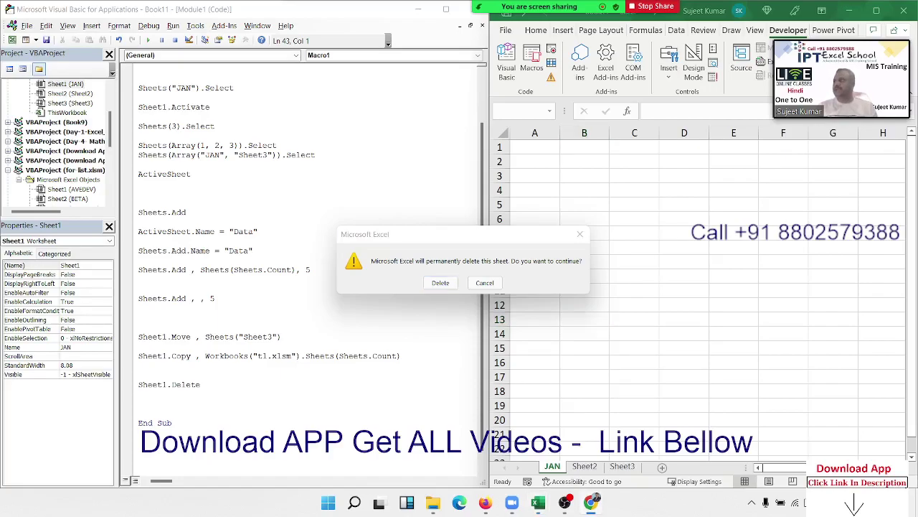
{"action": "left_click", "coordinate": [487, 284]}
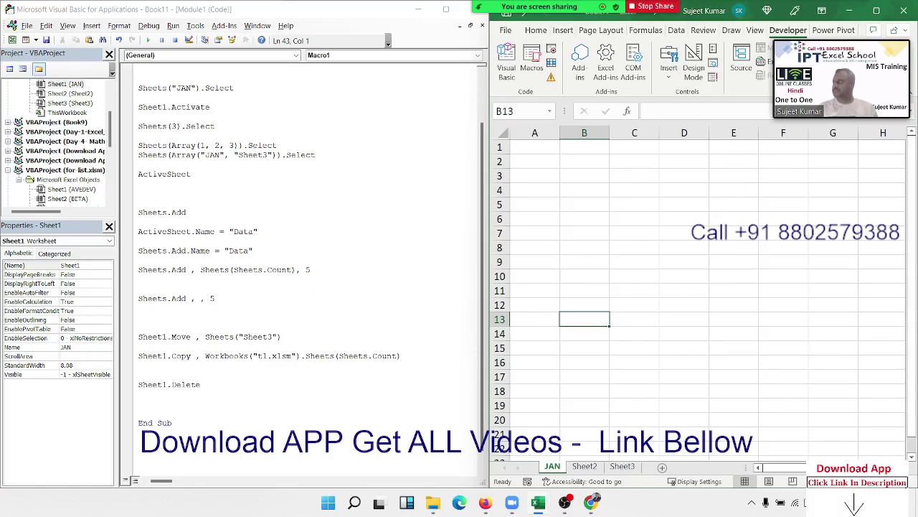
Step: Insert Application.DisplayAlerts = False on the line above Sheet1.Delete
{"action": "left_click", "coordinate": [157, 372]}
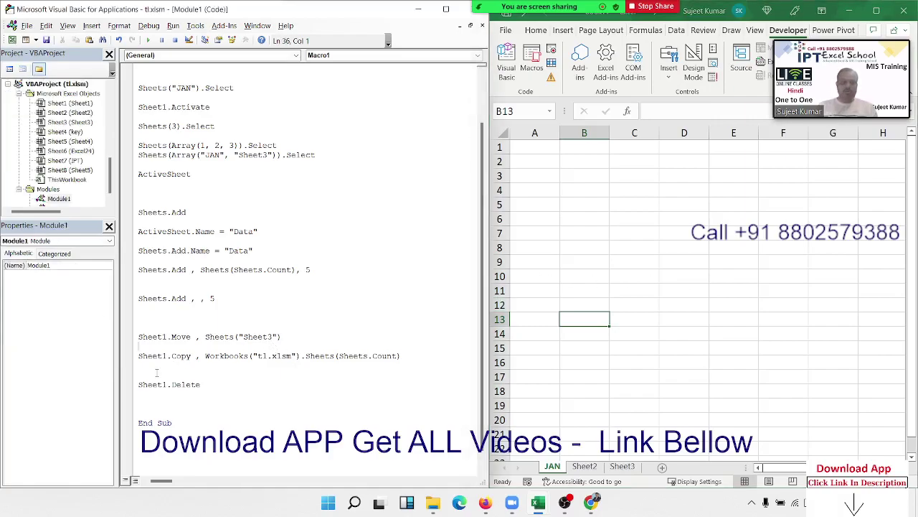
{"action": "left_click", "coordinate": [157, 373]}
{"action": "type", "text": "appli"}
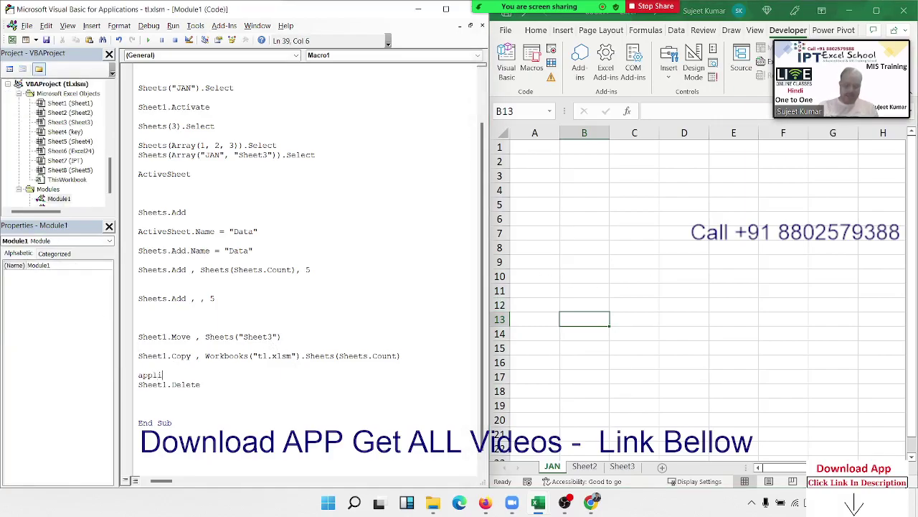
{"action": "type", "text": "cation"}
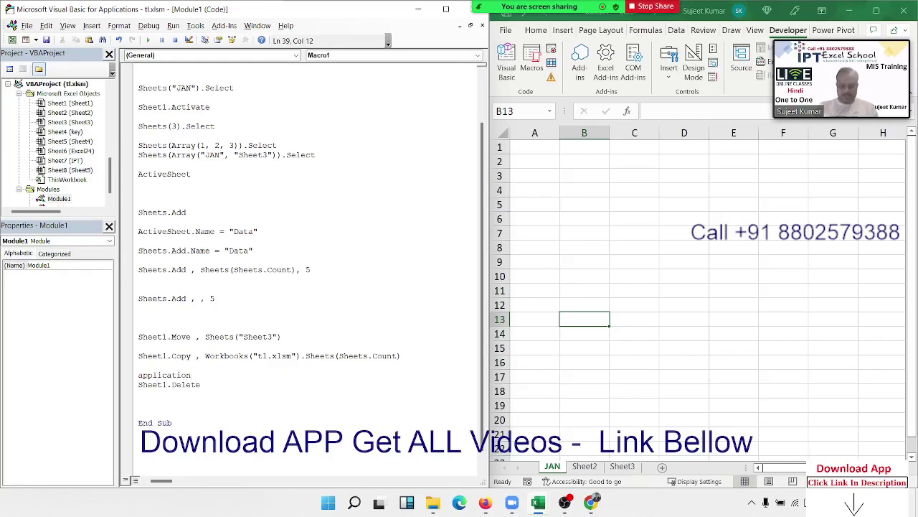
{"action": "type", "text": ".wo"}
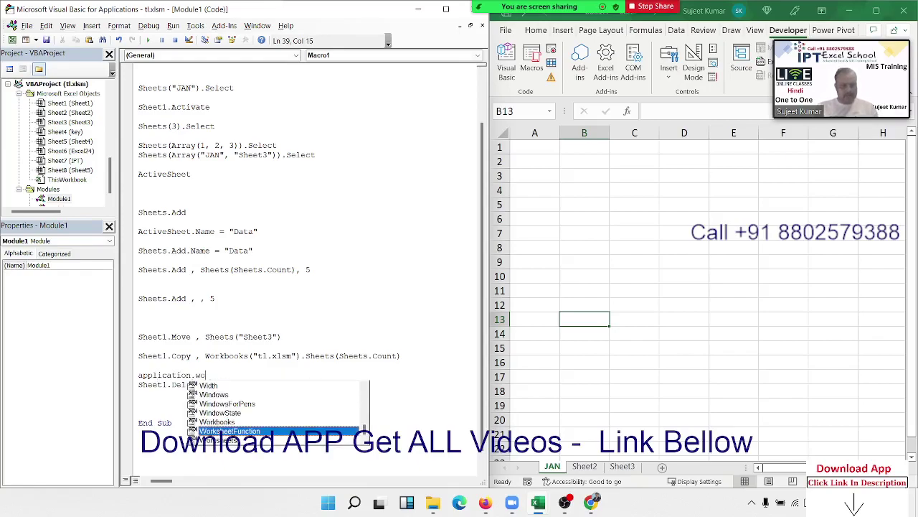
{"action": "key", "text": "BackSpace"}
{"action": "key", "text": "BackSpace"}
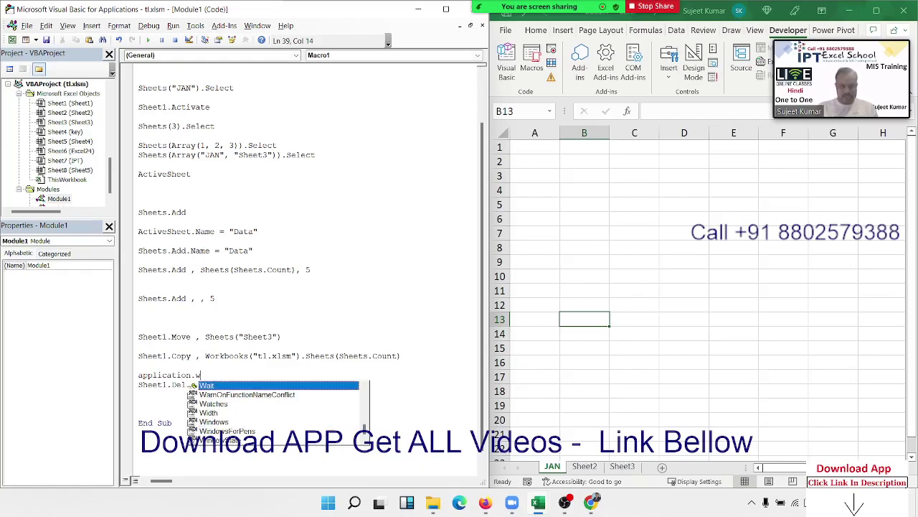
{"action": "type", "text": "dis"}
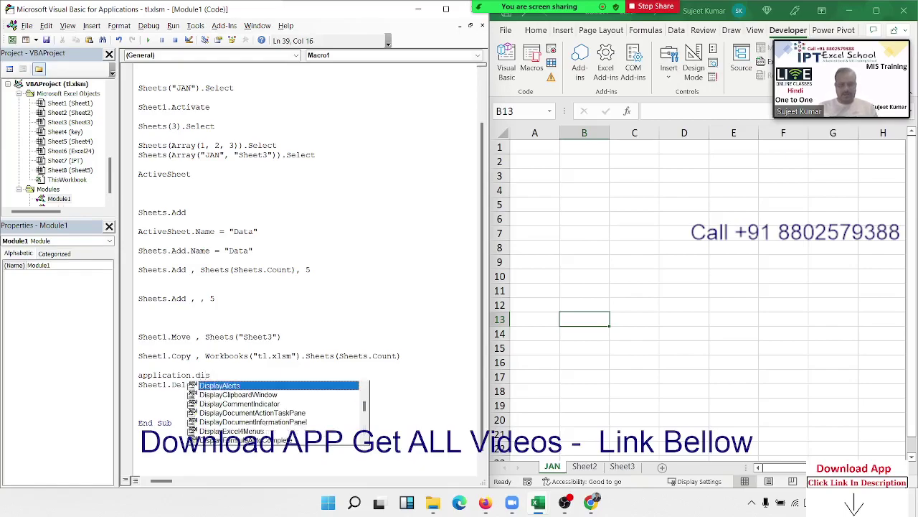
{"action": "key", "text": "Tab"}
{"action": "type", "text": "="}
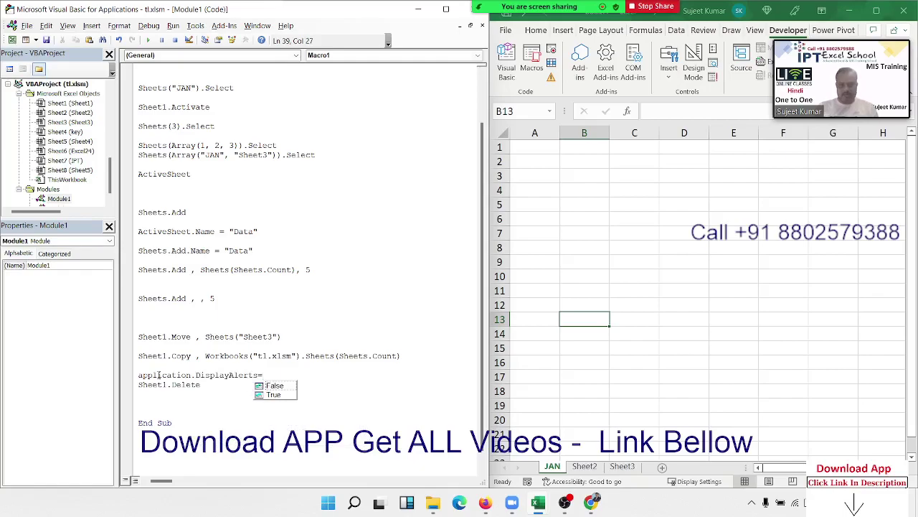
{"action": "key", "text": "Tab"}
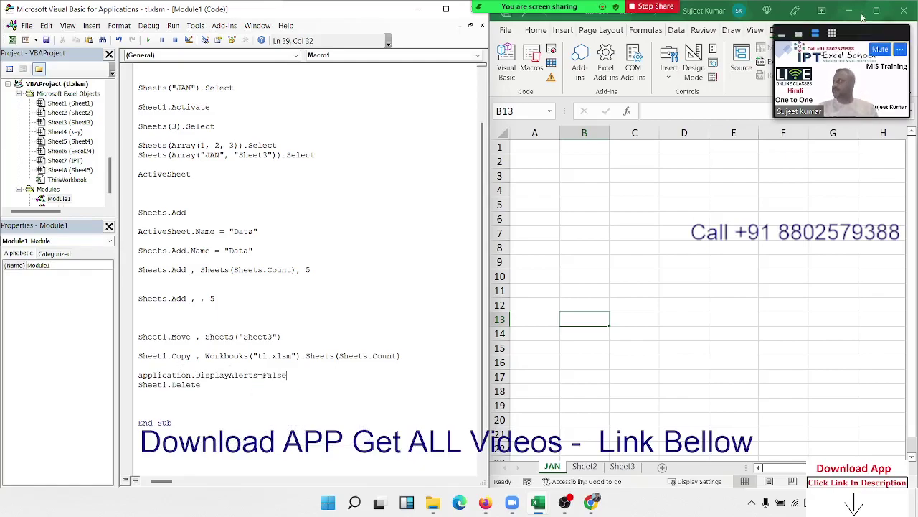
{"action": "left_click", "coordinate": [144, 394]}
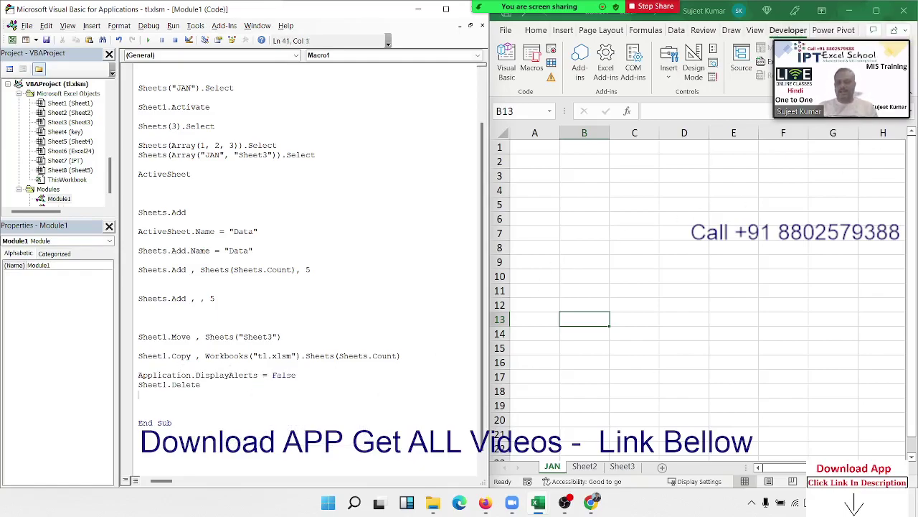
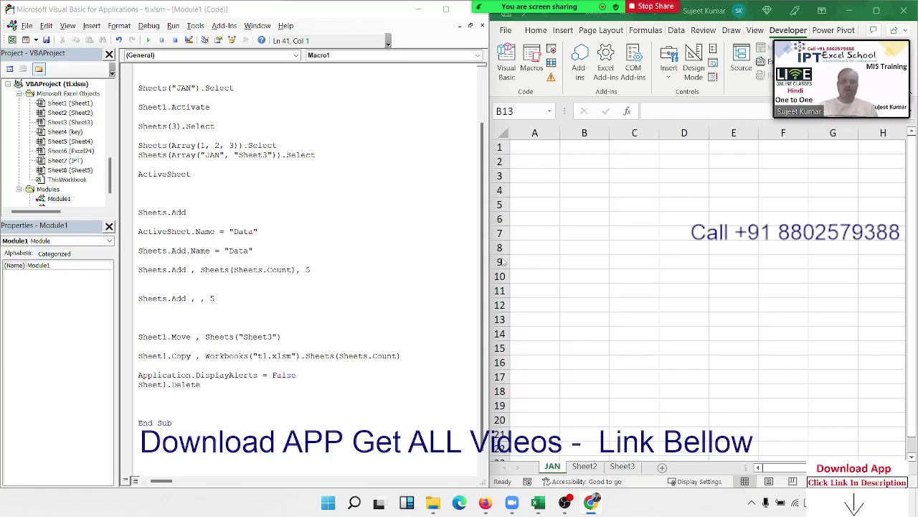
Step: Below Sheet1.Delete, add the line Sheet1.Visible = xlSheetHidden using IntelliSense
{"action": "scroll", "coordinate": [215, 387], "scroll_direction": "down", "scroll_amount": 1}
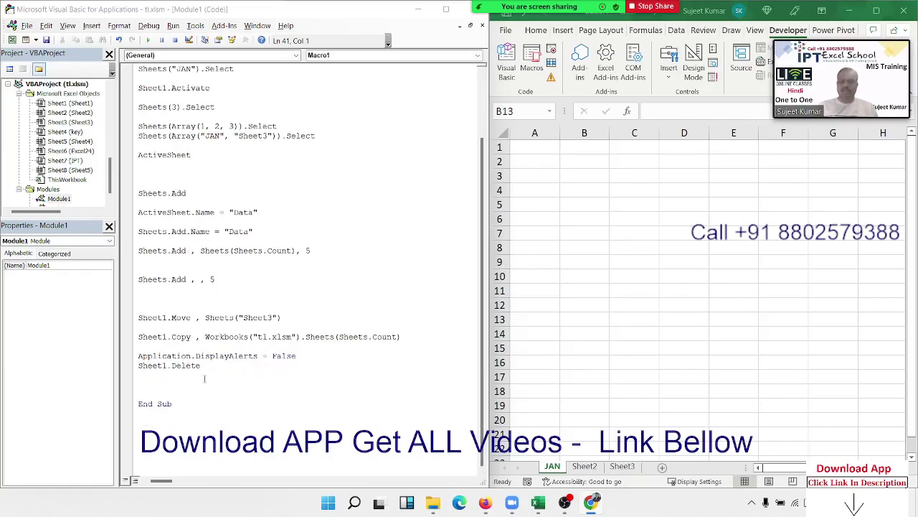
{"action": "key", "text": "Return"}
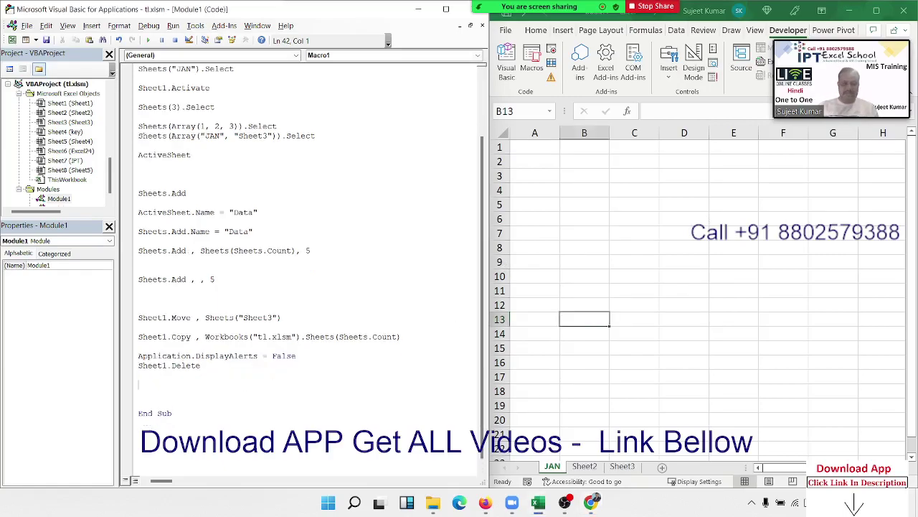
{"action": "type", "text": "sheet"}
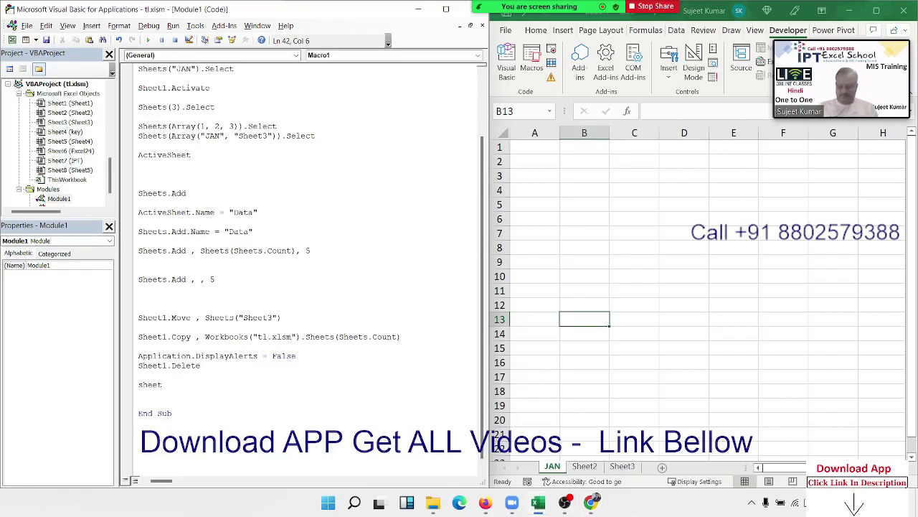
{"action": "type", "text": "s"}
{"action": "key", "text": "BackSpace"}
{"action": "type", "text": "1"}
{"action": "key", "text": "ctrl+space"}
{"action": "type", "text": "i"}
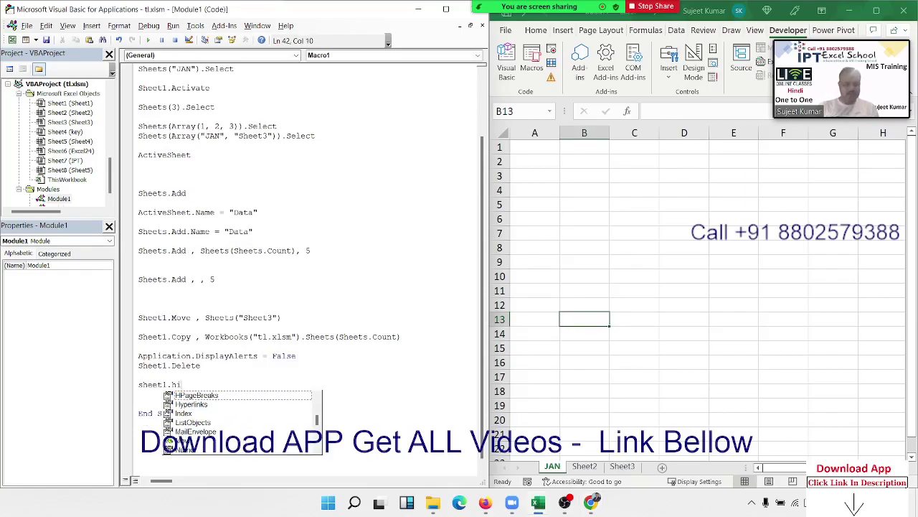
{"action": "key", "text": "BackSpace"}
{"action": "key", "text": "BackSpace"}
{"action": "type", "text": "vi"}
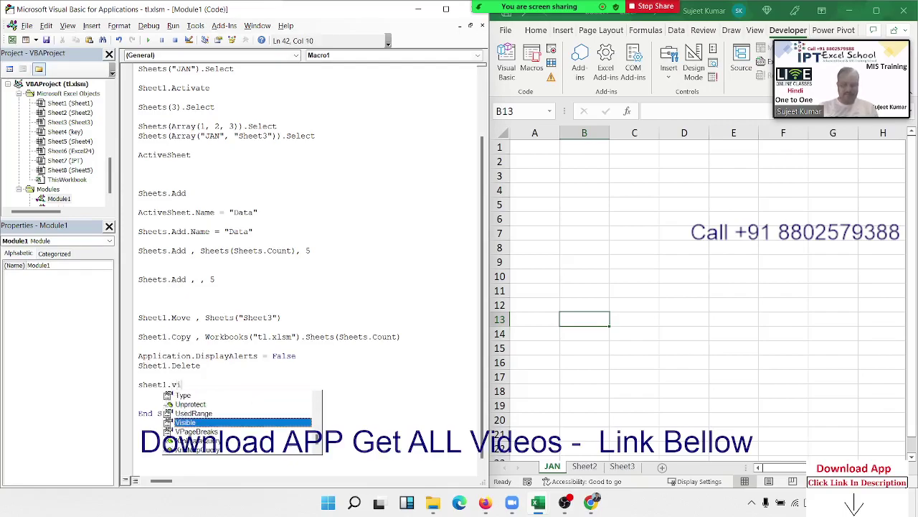
{"action": "key", "text": "Tab"}
{"action": "type", "text": "="}
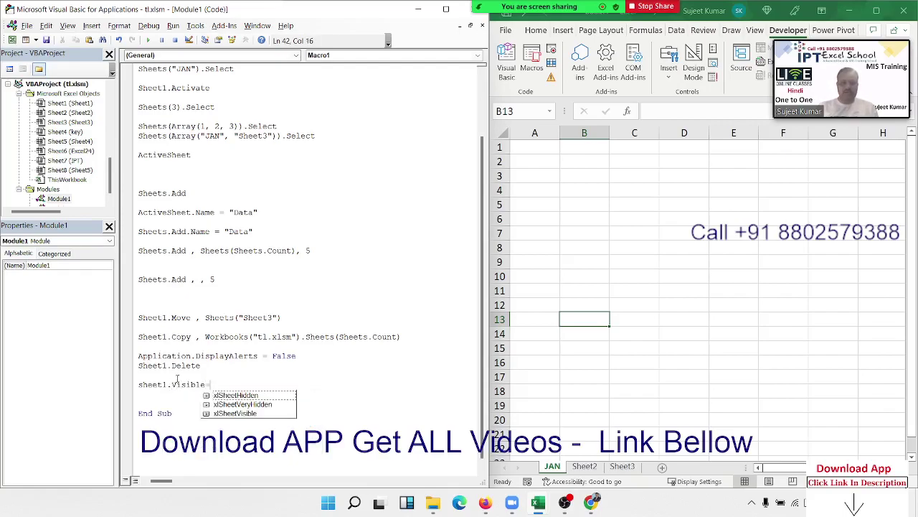
{"action": "key", "text": "Tab"}
{"action": "key", "text": "Return"}
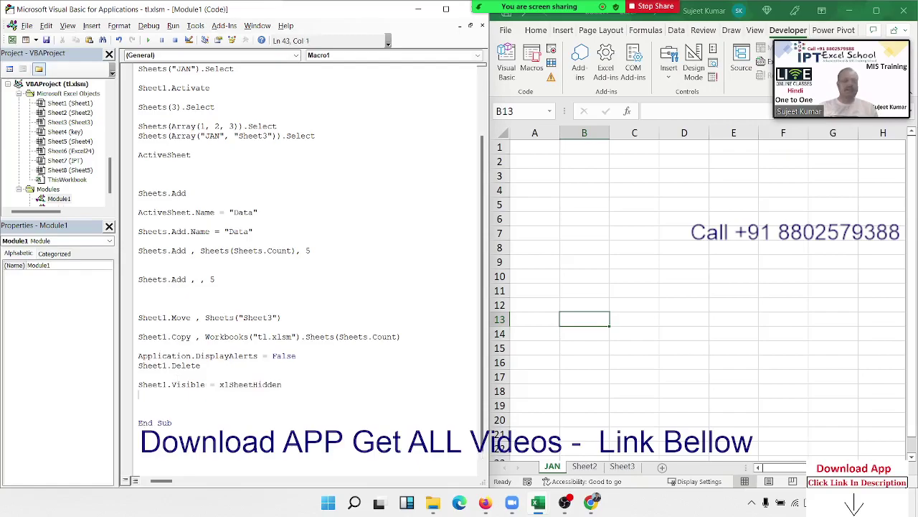
Step: Hide the JAN sheet in the Excel workbook, then unhide it again
{"action": "right_click", "coordinate": [552, 466]}
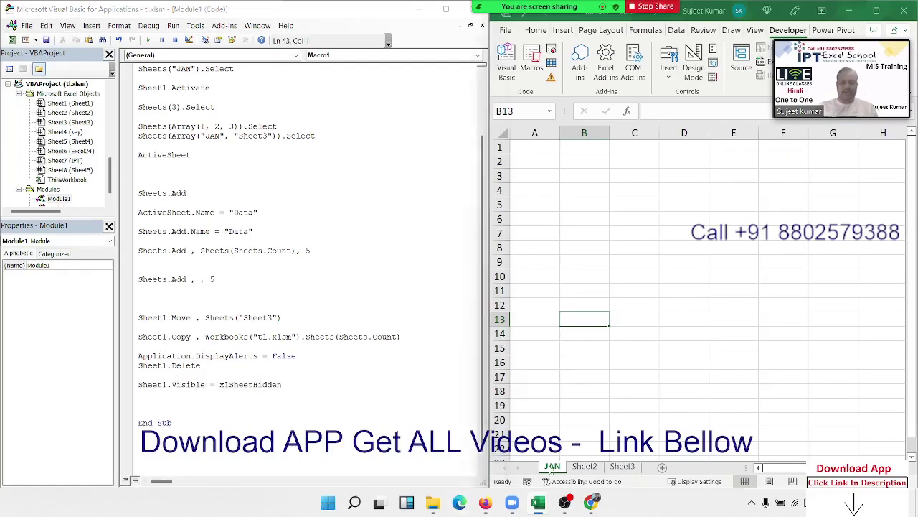
{"action": "left_click", "coordinate": [579, 421]}
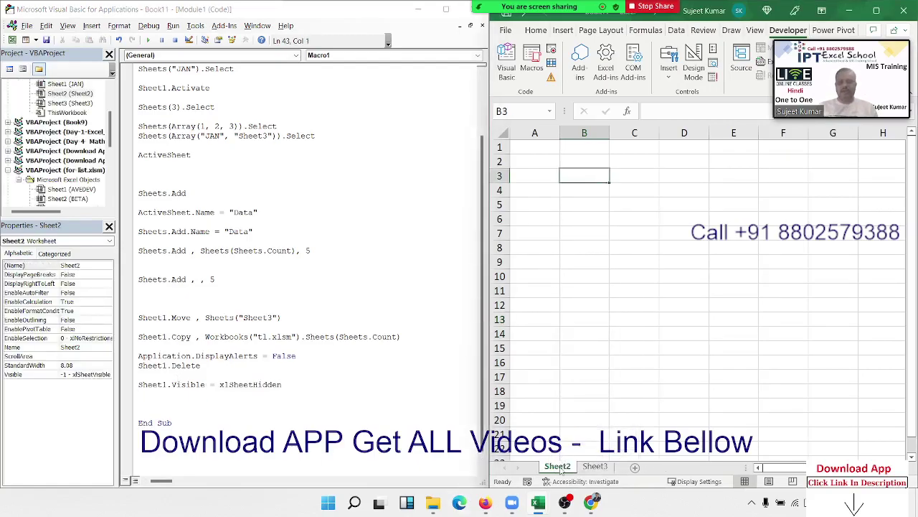
{"action": "right_click", "coordinate": [561, 466]}
{"action": "left_click", "coordinate": [589, 439]}
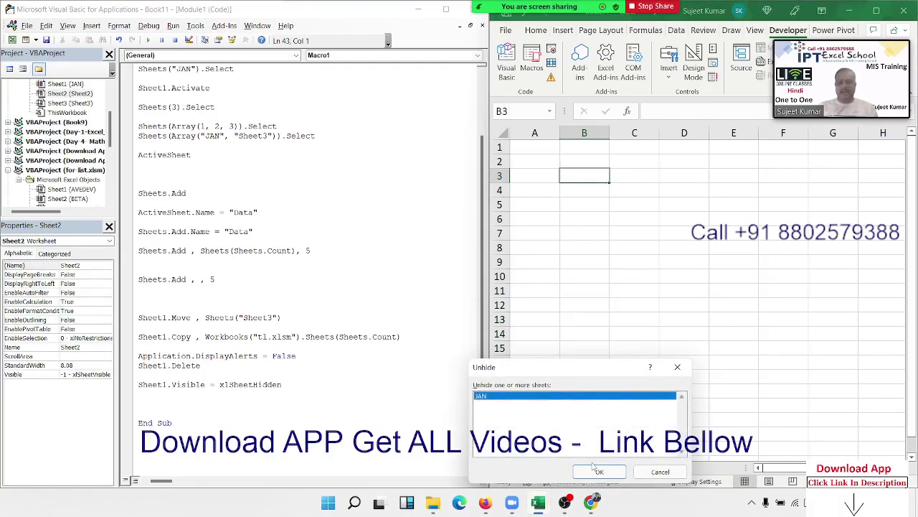
{"action": "left_click", "coordinate": [595, 470]}
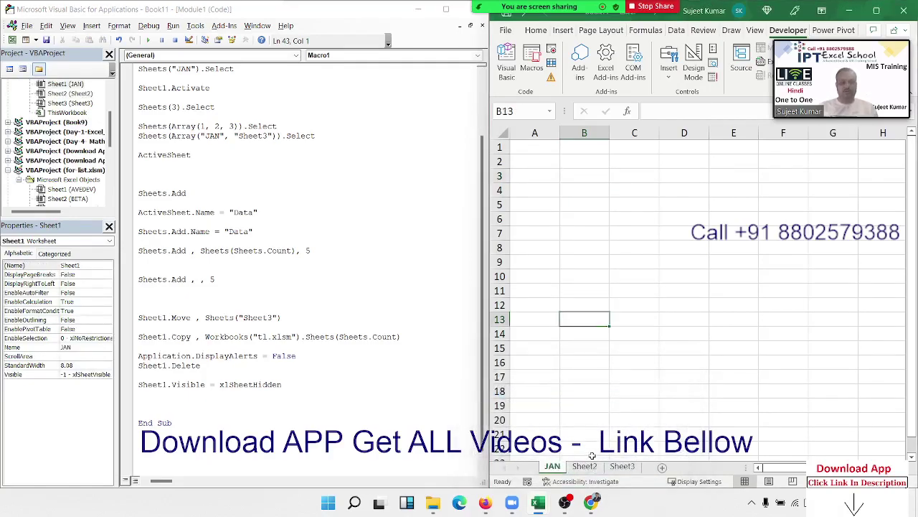
Step: Add the line Sheet1.Visible = xlSheetVeryHidden beneath the xlSheetHidden line
{"action": "left_click", "coordinate": [177, 395]}
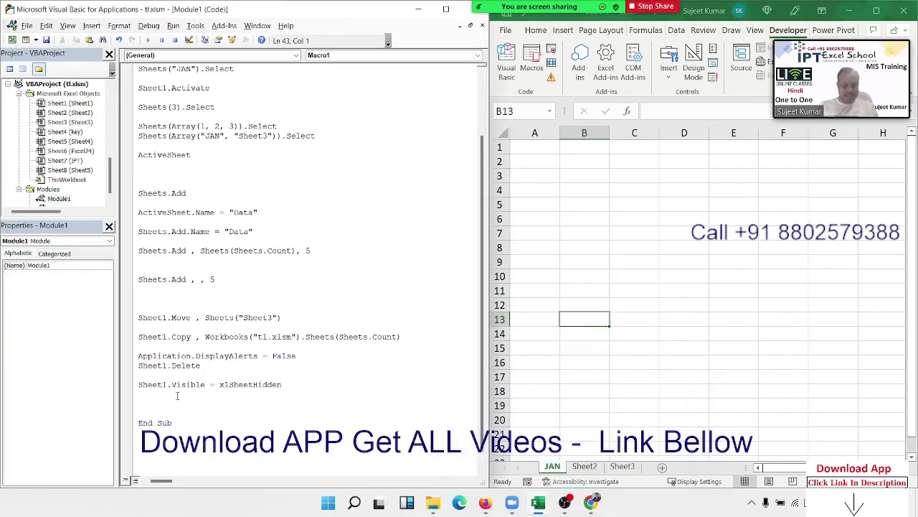
{"action": "type", "text": "sheet1"}
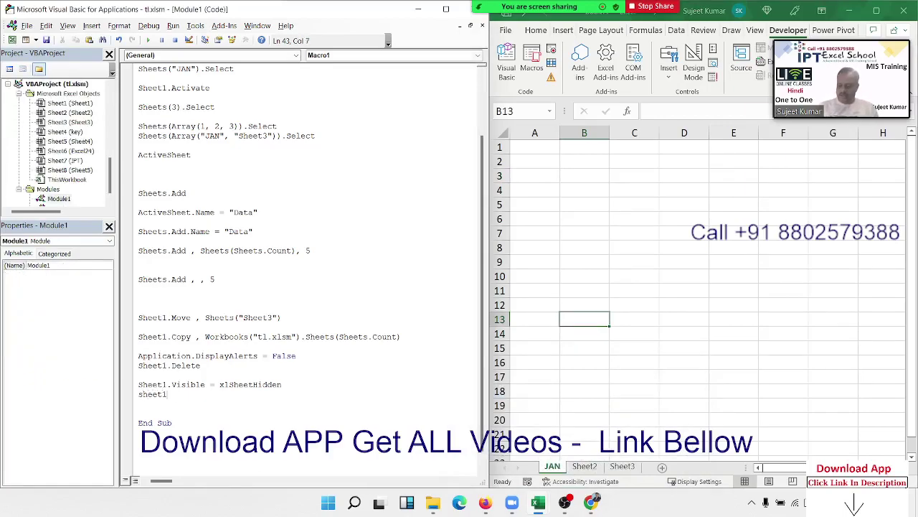
{"action": "type", "text": ".vi"}
{"action": "key", "text": "Tab"}
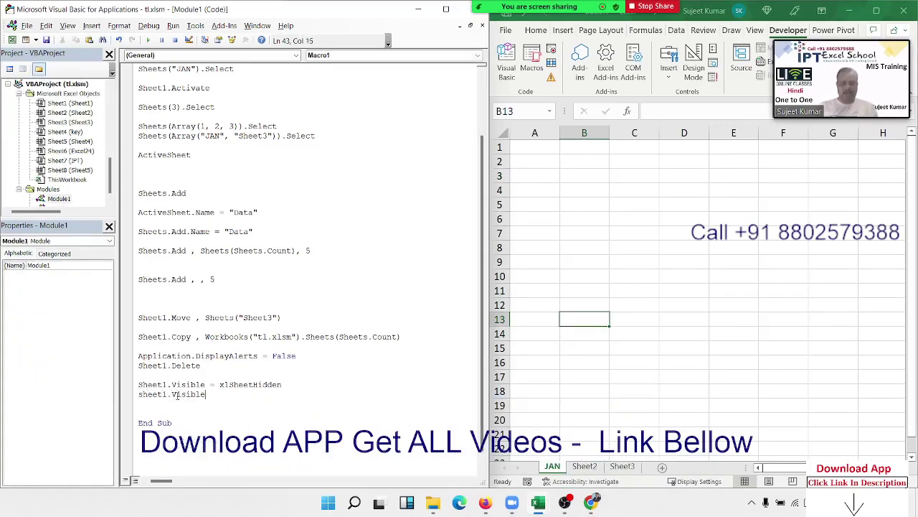
{"action": "type", "text": "="}
{"action": "key", "text": "Down"}
{"action": "key", "text": "Down"}
{"action": "key", "text": "Down"}
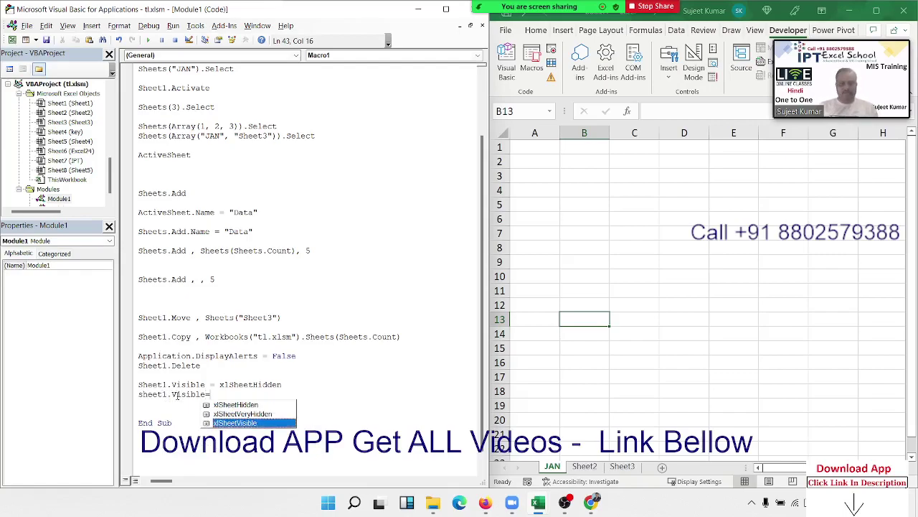
{"action": "key", "text": "Up"}
{"action": "key", "text": "Tab"}
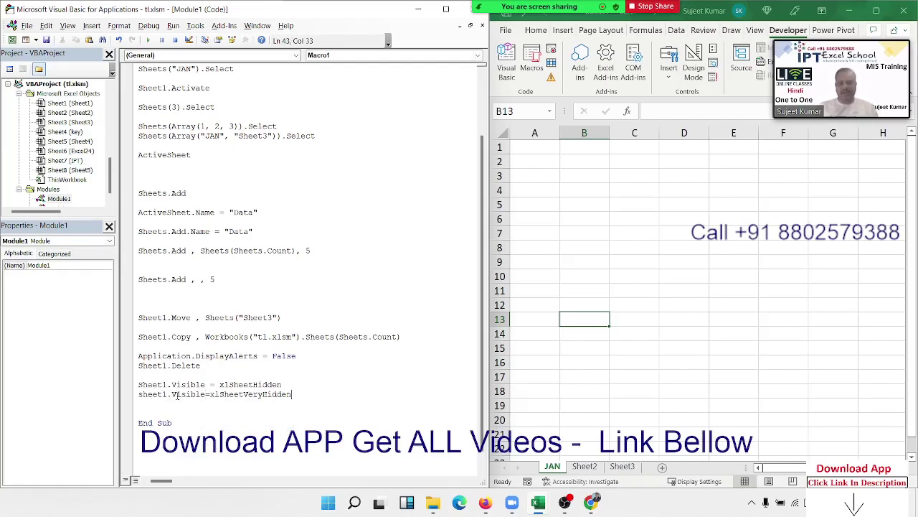
{"action": "key", "text": "Return"}
{"action": "key", "text": "Return"}
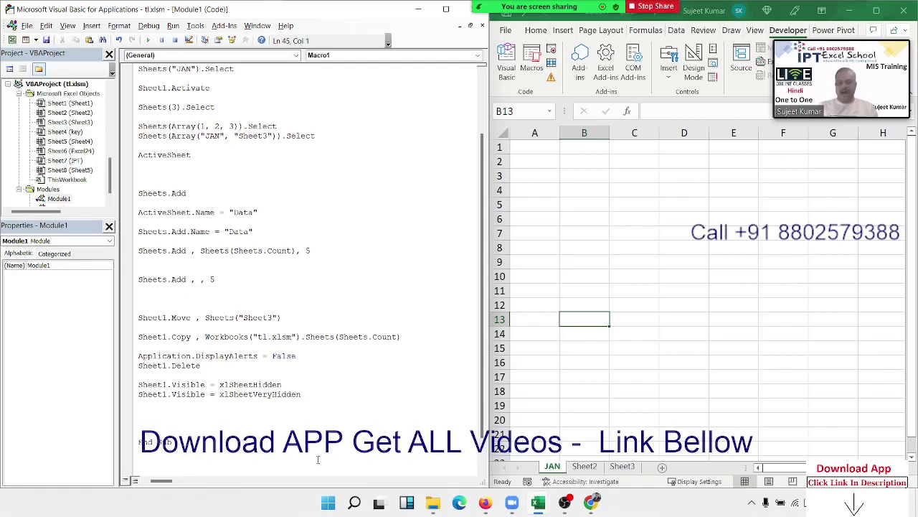
Step: Add the line Sheet1.Visible = xlSheetVisible to Macro1
{"action": "right_click", "coordinate": [556, 466]}
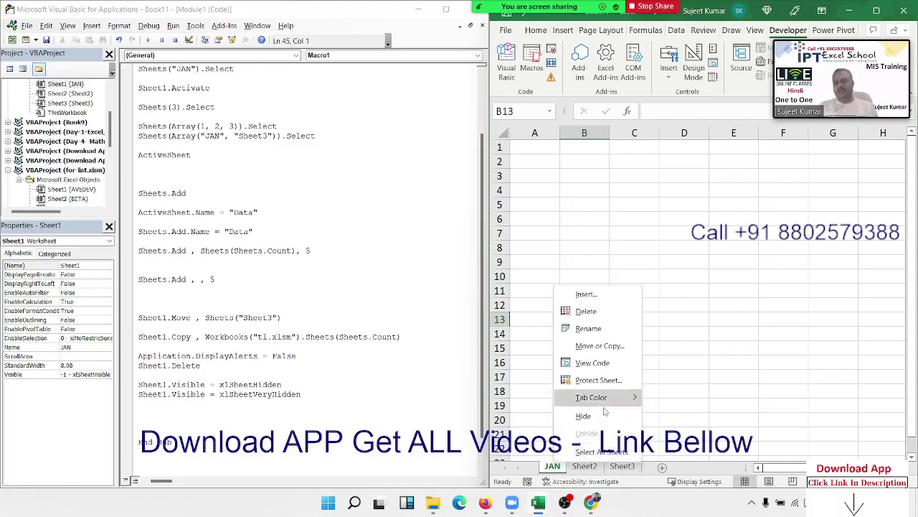
{"action": "left_click", "coordinate": [241, 426]}
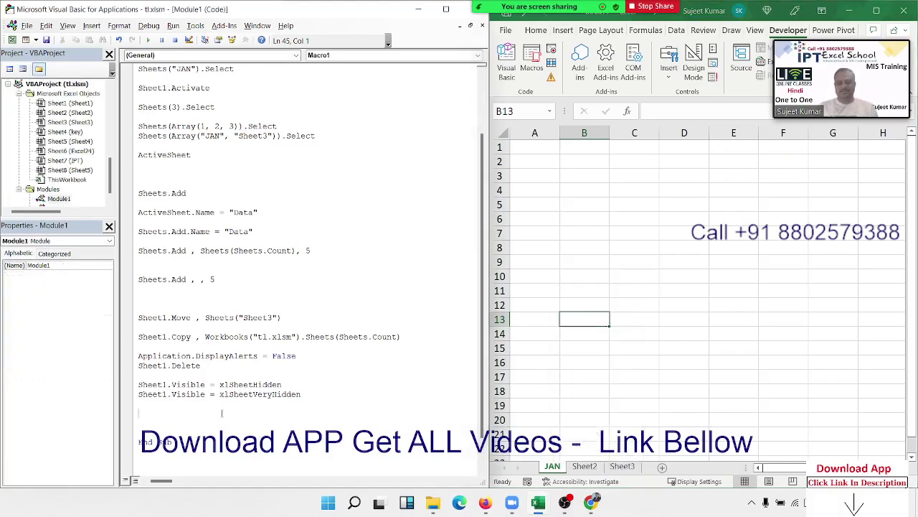
{"action": "type", "text": "sheet"}
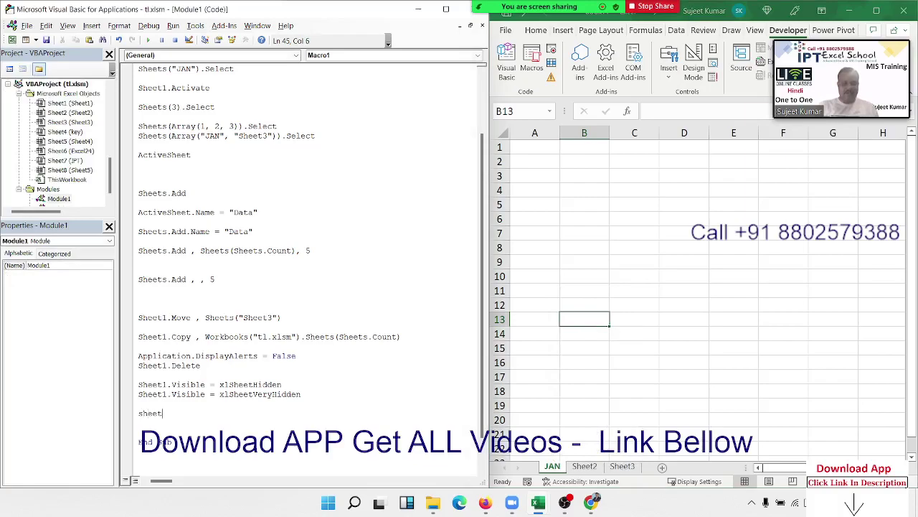
{"action": "type", "text": "1.vi"}
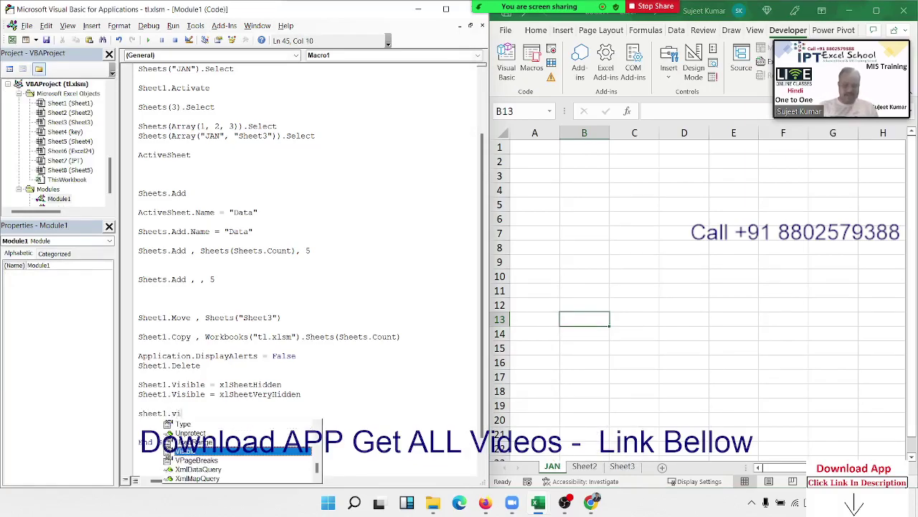
{"action": "key", "text": "Tab"}
{"action": "type", "text": "="}
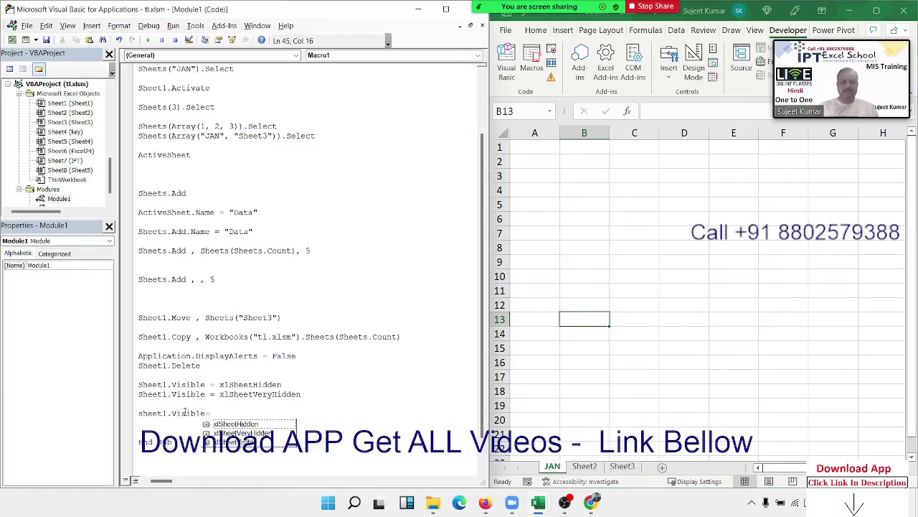
{"action": "key", "text": "Down"}
{"action": "key", "text": "Down"}
{"action": "key", "text": "Tab"}
{"action": "key", "text": "Return"}
{"action": "key", "text": "Return"}
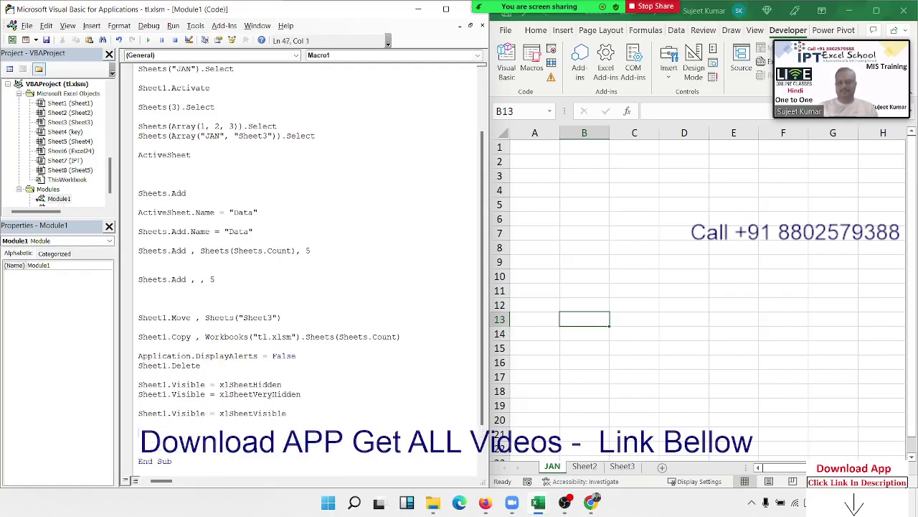
Step: Delete the blank line above the xlSheetVisible line so the three visibility lines sit together
{"action": "left_click", "coordinate": [173, 406]}
{"action": "key", "text": "Delete"}
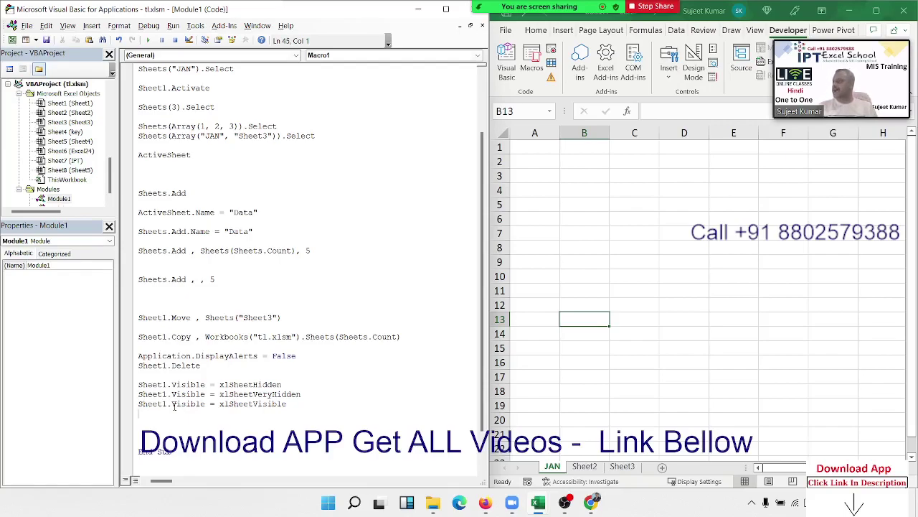
{"action": "key", "text": "Down"}
{"action": "key", "text": "Down"}
{"action": "scroll", "coordinate": [174, 406], "scroll_direction": "down", "scroll_amount": 2}
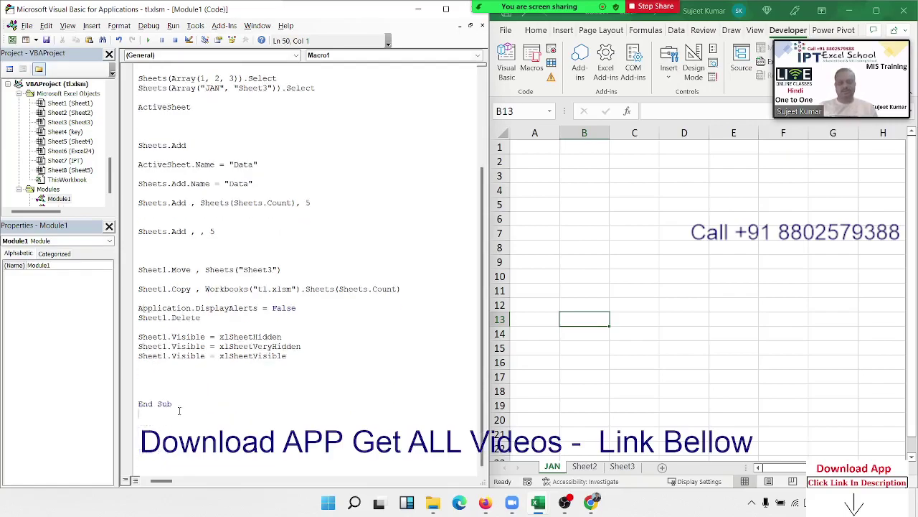
{"action": "left_click", "coordinate": [173, 383]}
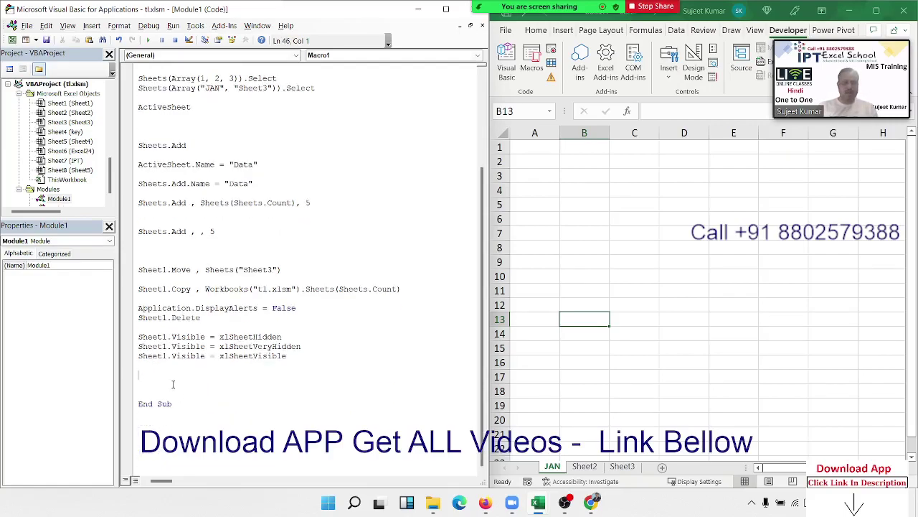
{"action": "type", "text": "sheet"}
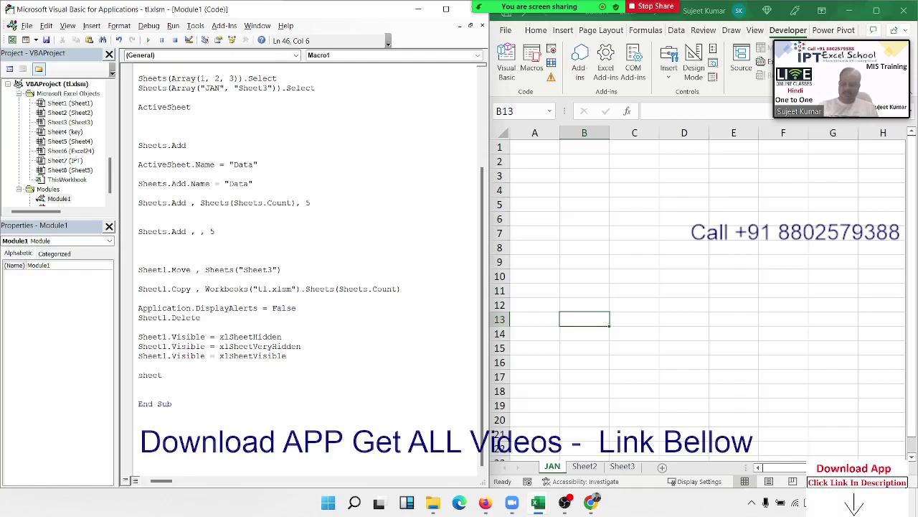
{"action": "type", "text": "1"}
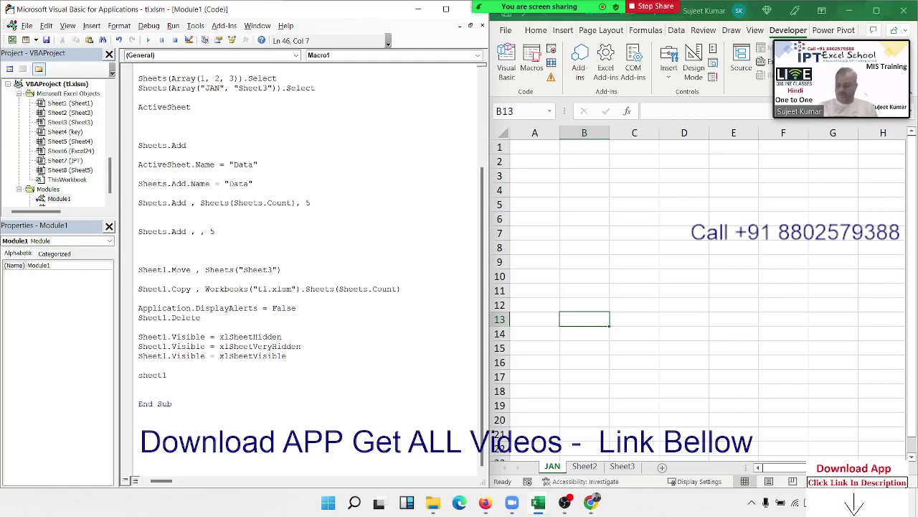
{"action": "type", "text": ".pr"}
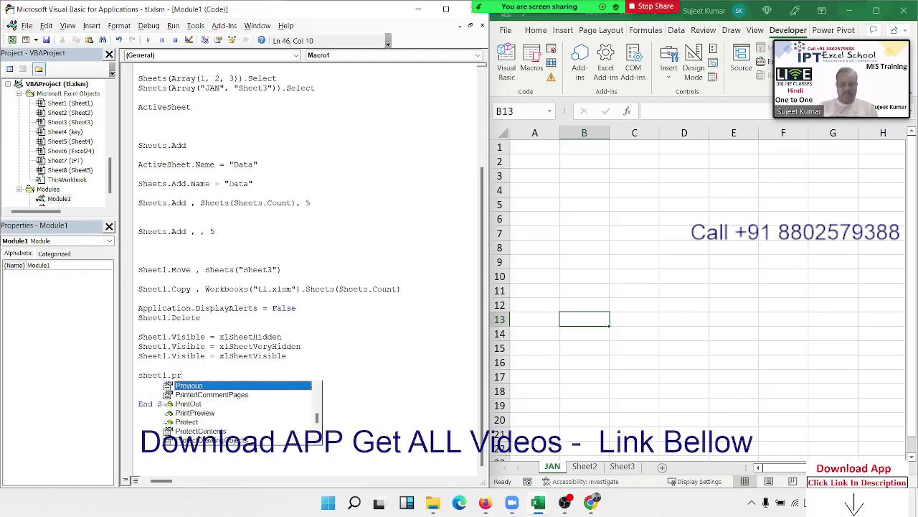
{"action": "type", "text": "o"}
{"action": "key", "text": "Tab"}
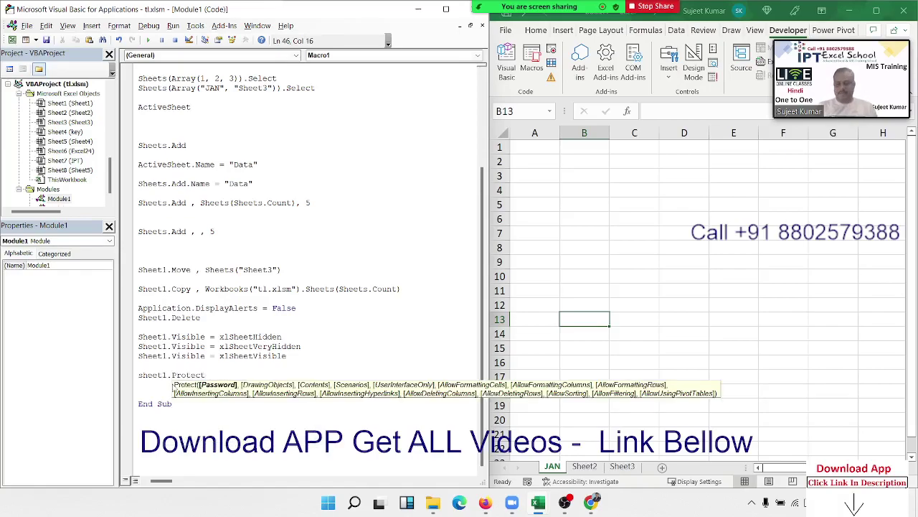
{"action": "type", "text": "12"}
{"action": "key", "text": "Return"}
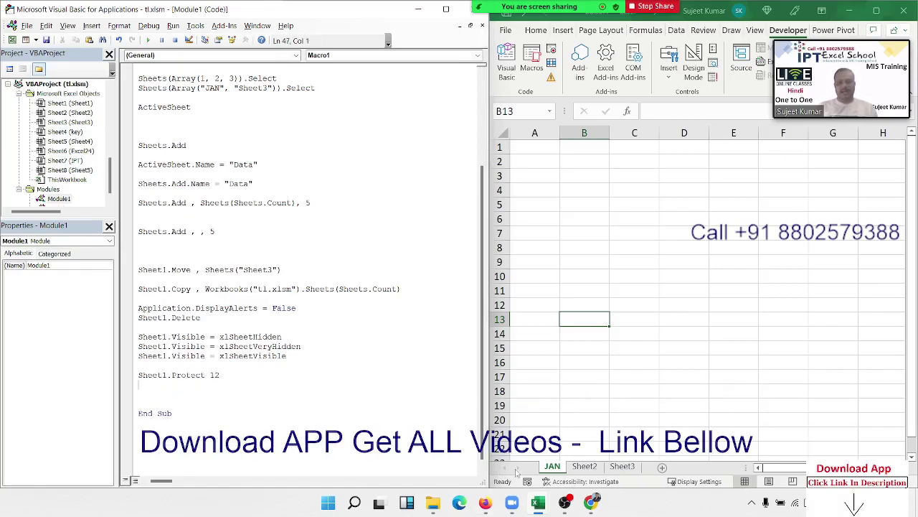
{"action": "right_click", "coordinate": [553, 467]}
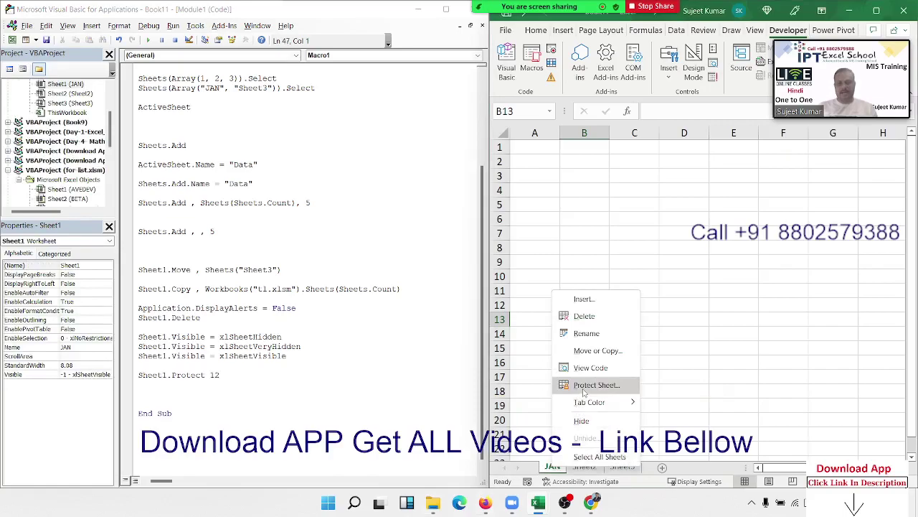
{"action": "left_click", "coordinate": [596, 386]}
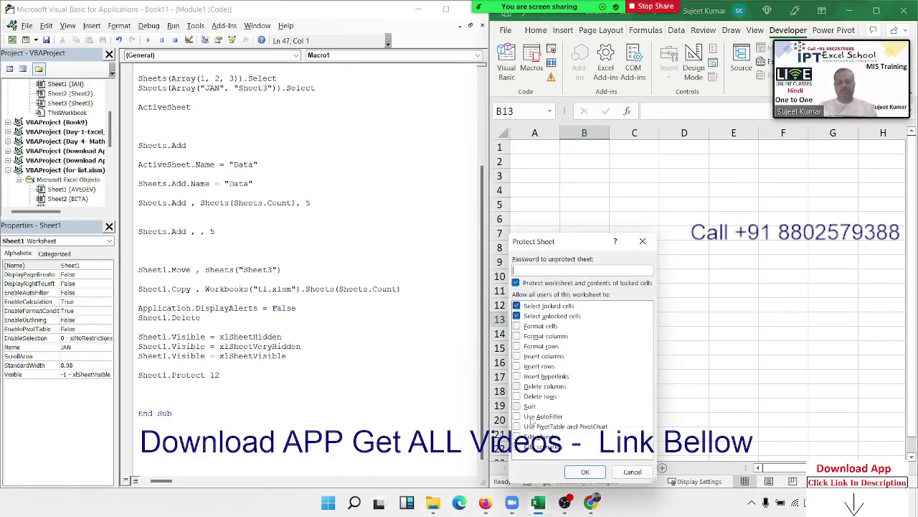
{"action": "key", "text": "Escape"}
{"action": "left_click", "coordinate": [246, 378]}
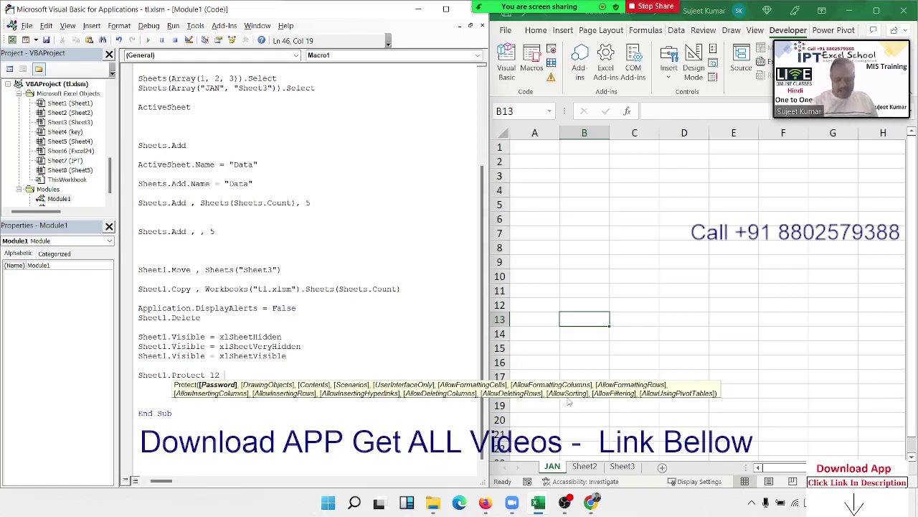
{"action": "type", "text": ", , , , , , , , "}
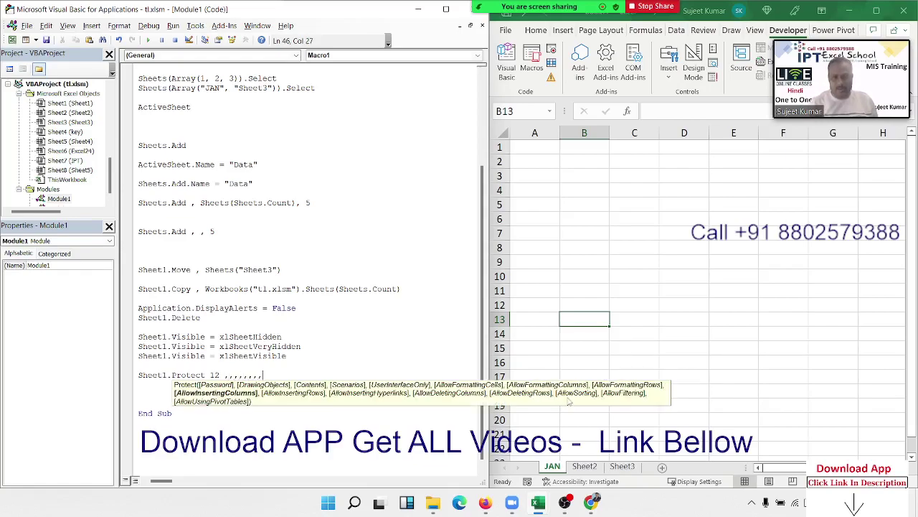
{"action": "type", "text": ", , , , "}
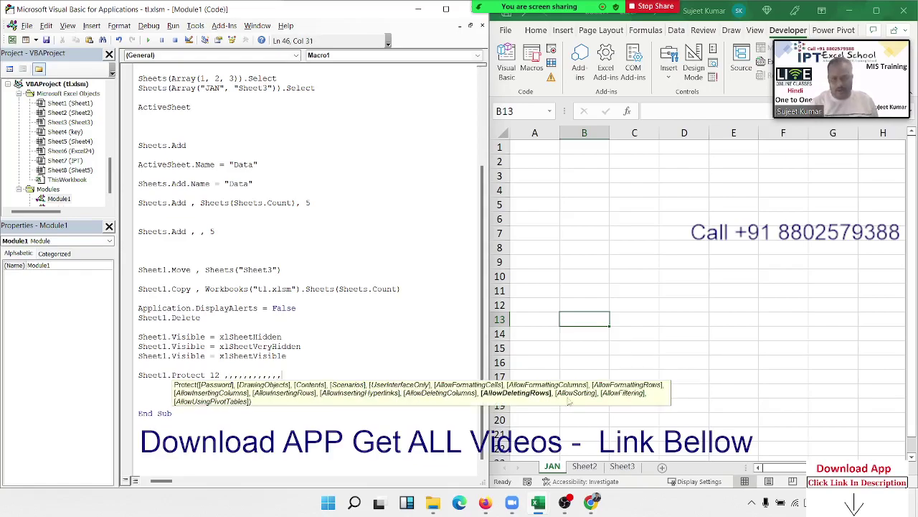
{"action": "type", "text": ", T"}
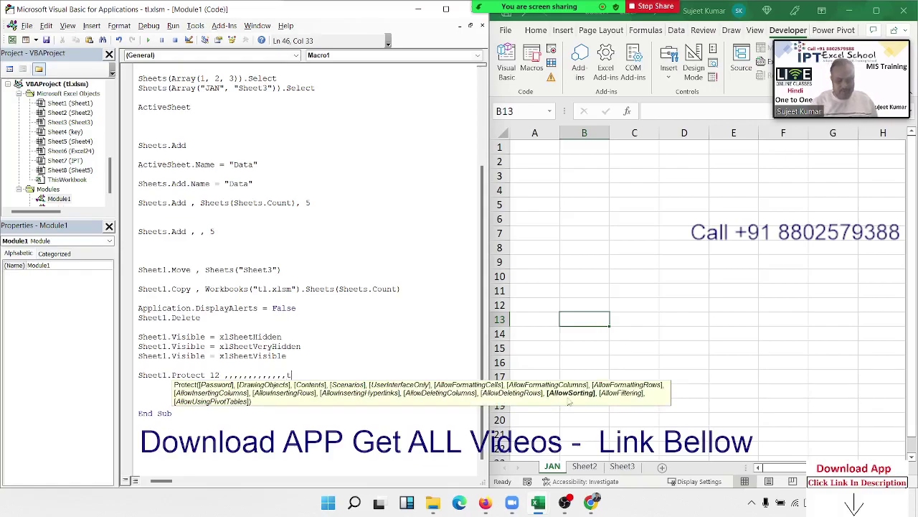
{"action": "type", "text": "rue"}
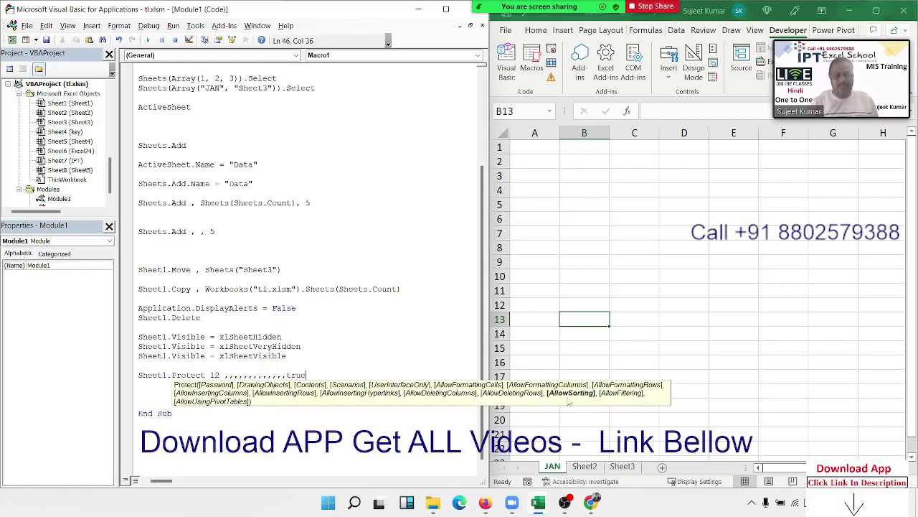
{"action": "key", "text": "Return"}
{"action": "key", "text": "Return"}
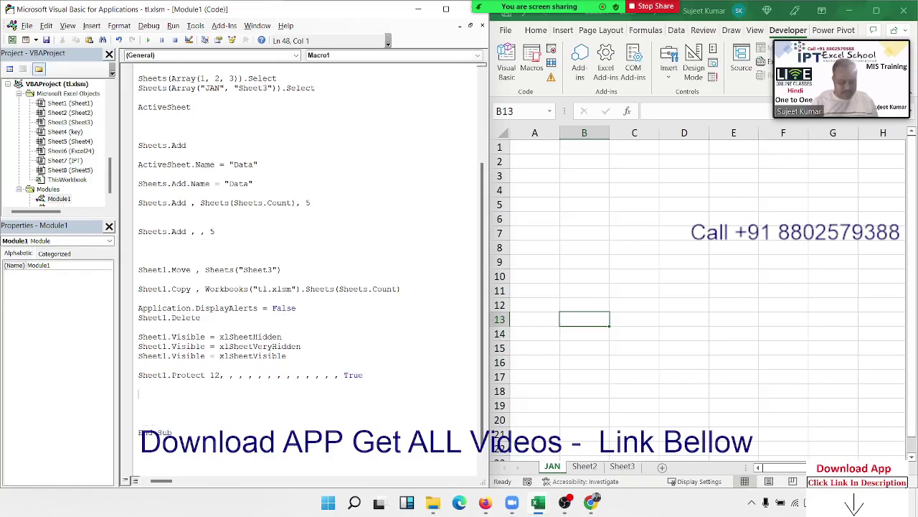
{"action": "type", "text": "sheet1"}
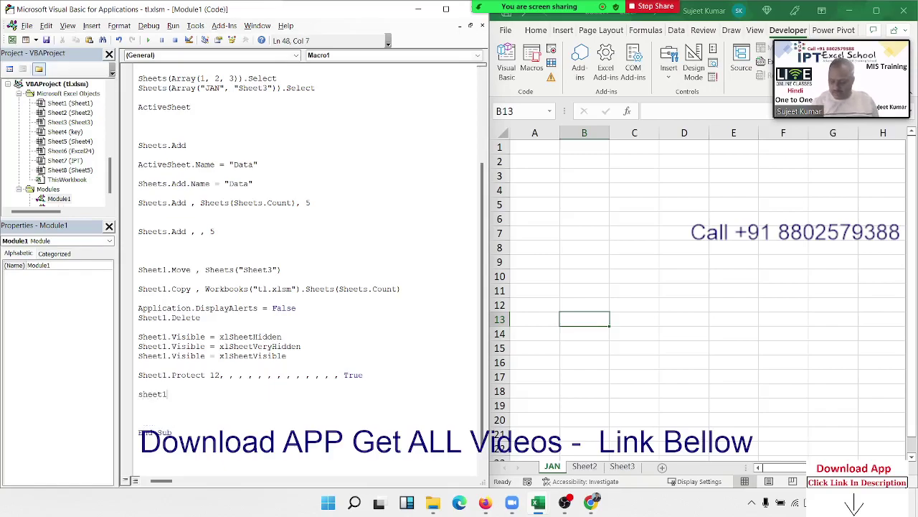
{"action": "type", "text": ".pr"}
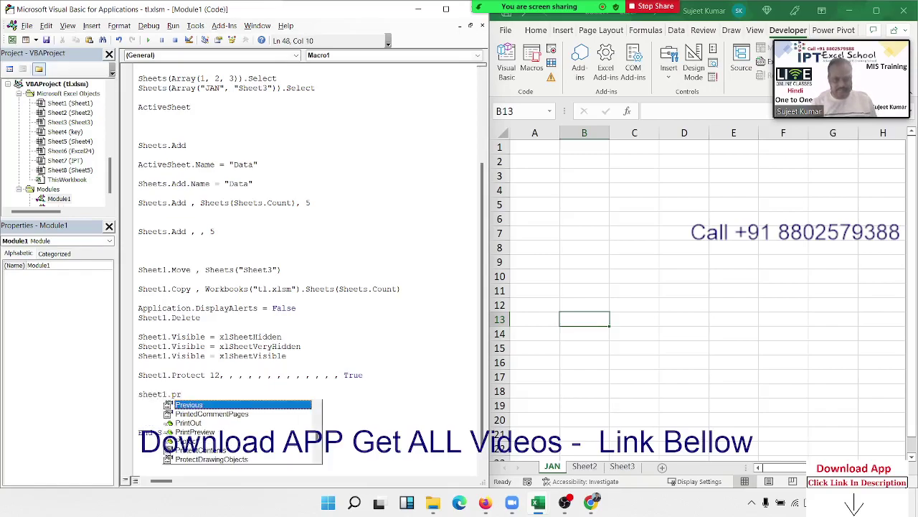
{"action": "key", "text": "Down"}
{"action": "key", "text": "Down"}
{"action": "key", "text": "Down"}
{"action": "key", "text": "Down"}
{"action": "key", "text": "Tab"}
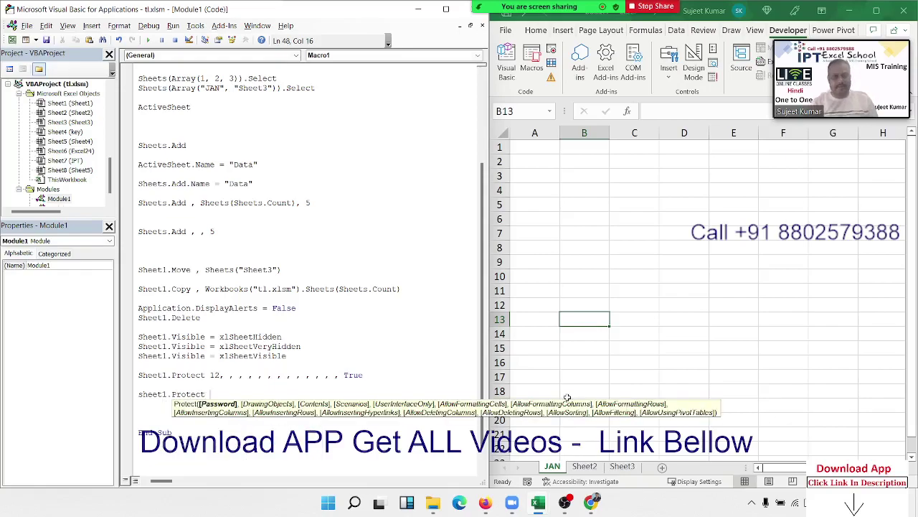
{"action": "type", "text": "pa"}
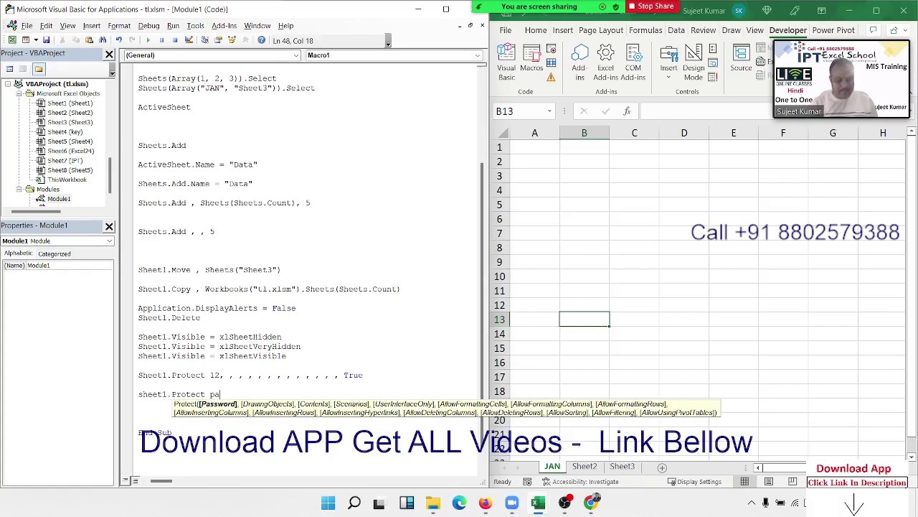
{"action": "type", "text": "ssword:="}
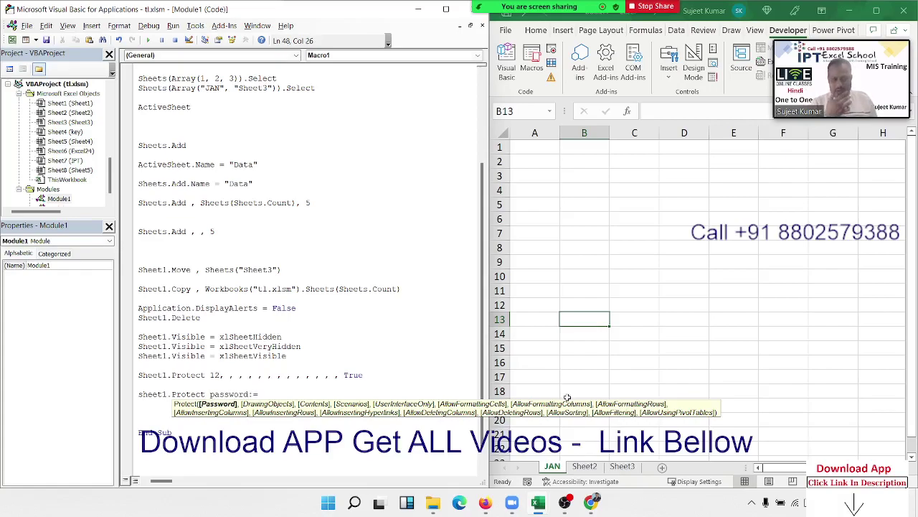
{"action": "type", "text": "1"}
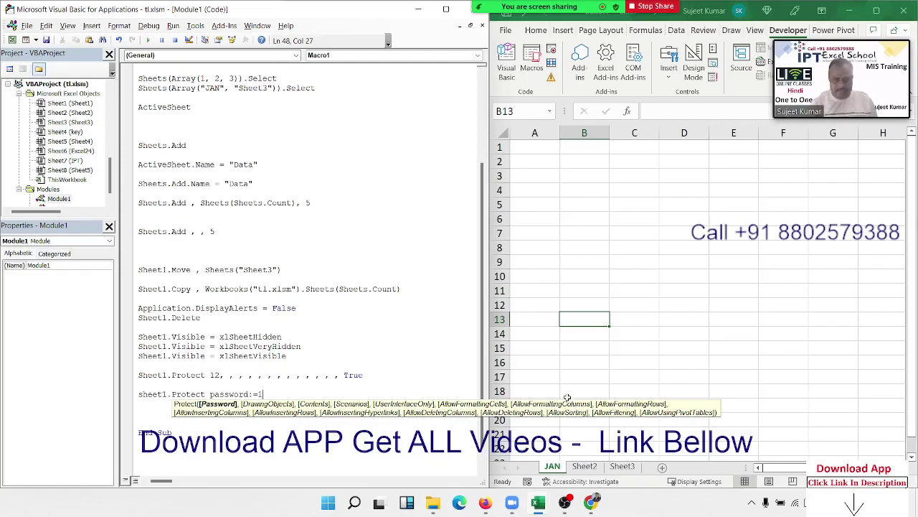
{"action": "type", "text": "2,"}
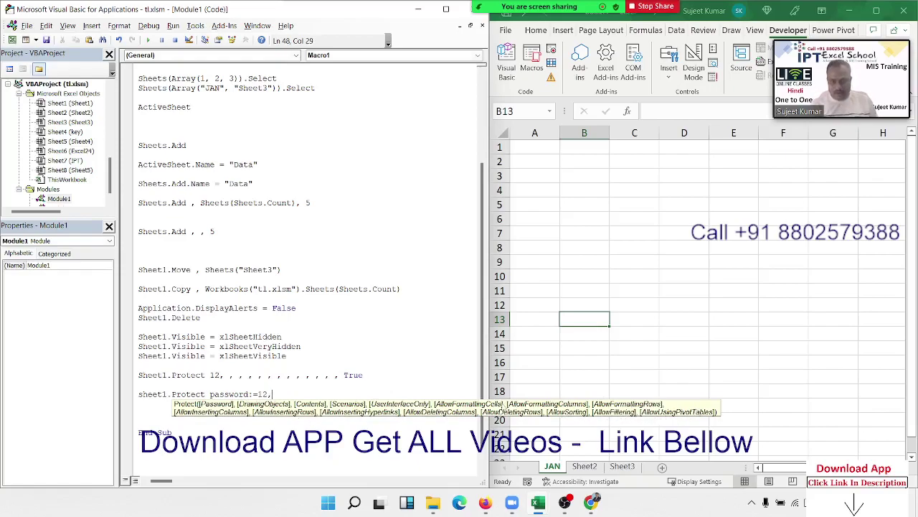
{"action": "type", "text": "a"}
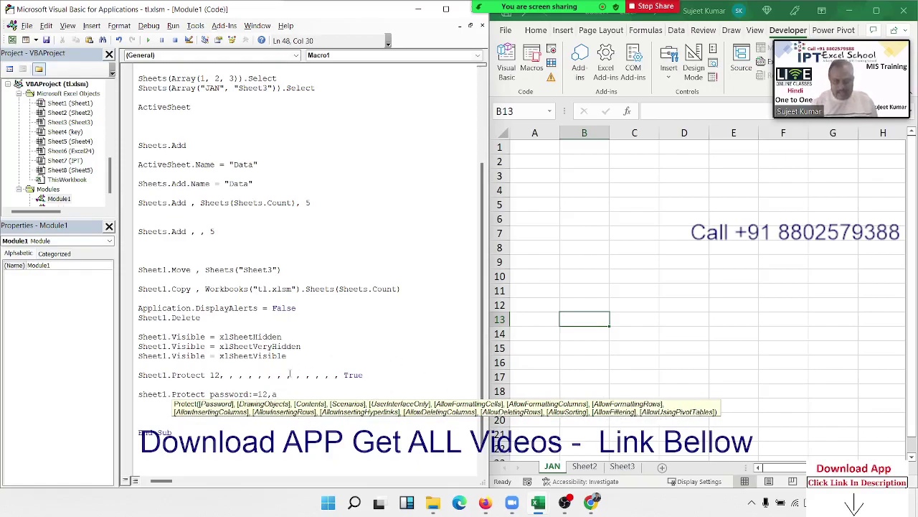
{"action": "type", "text": "ll"}
{"action": "type", "text": "owso"}
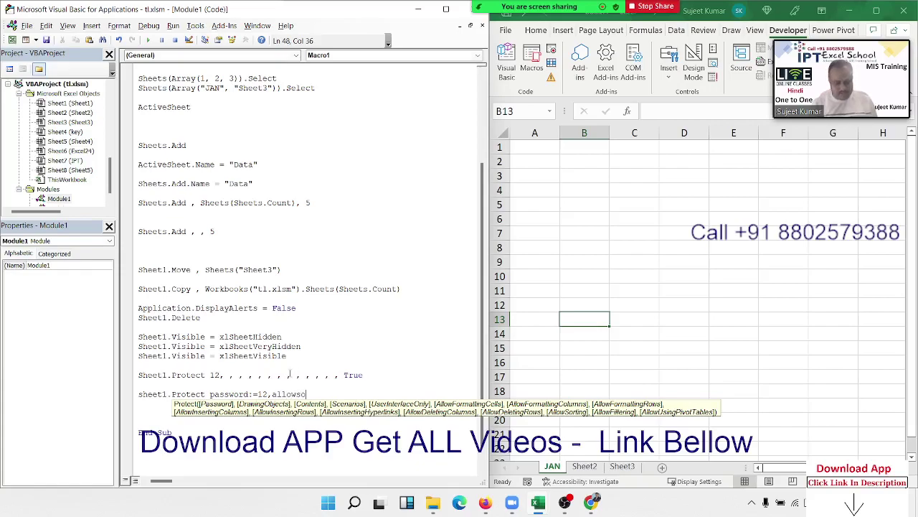
{"action": "type", "text": "rting"}
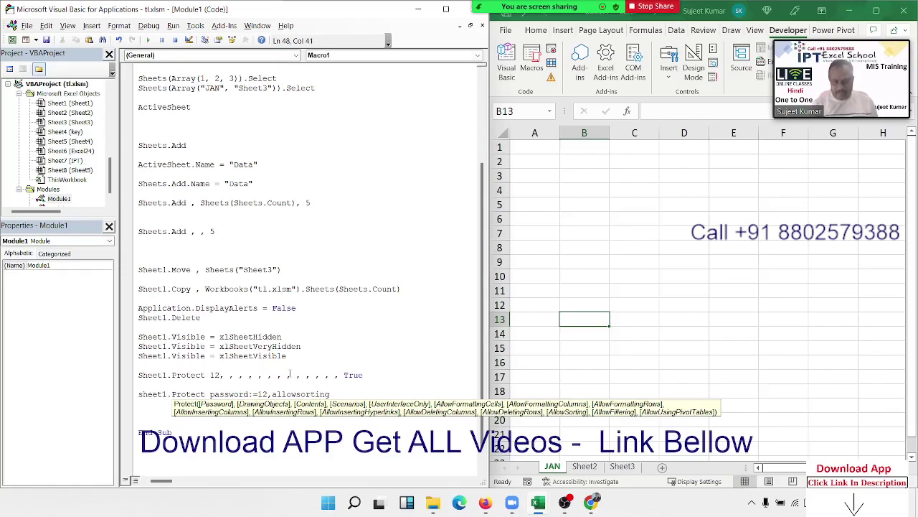
{"action": "type", "text": ":"}
{"action": "type", "text": "="}
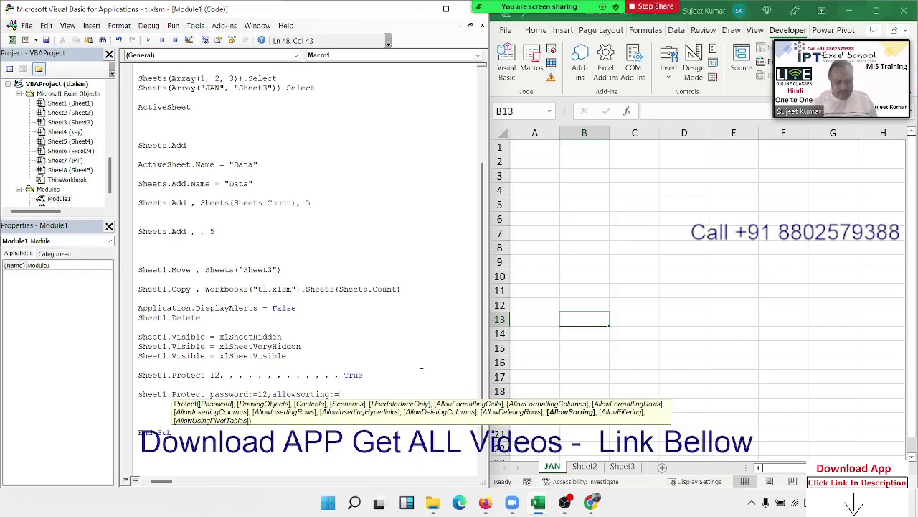
{"action": "type", "text": "tru"}
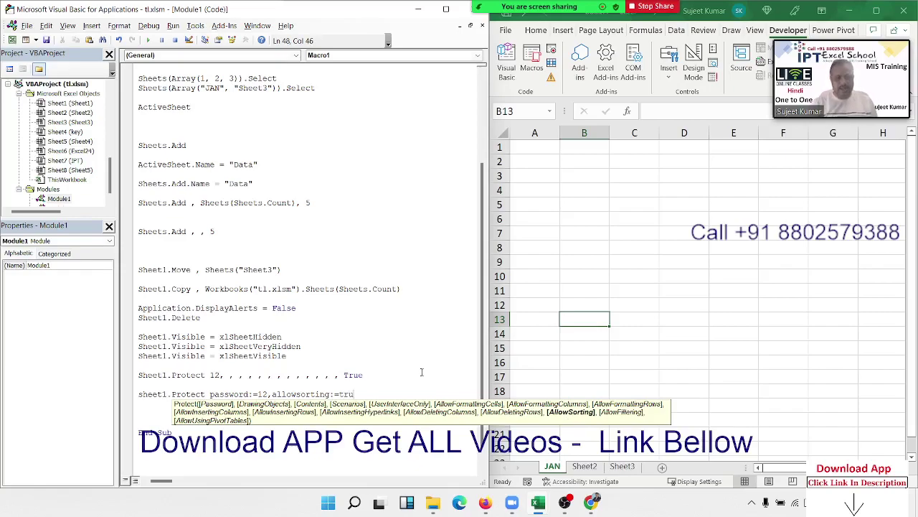
{"action": "type", "text": "e"}
{"action": "key", "text": "Up"}
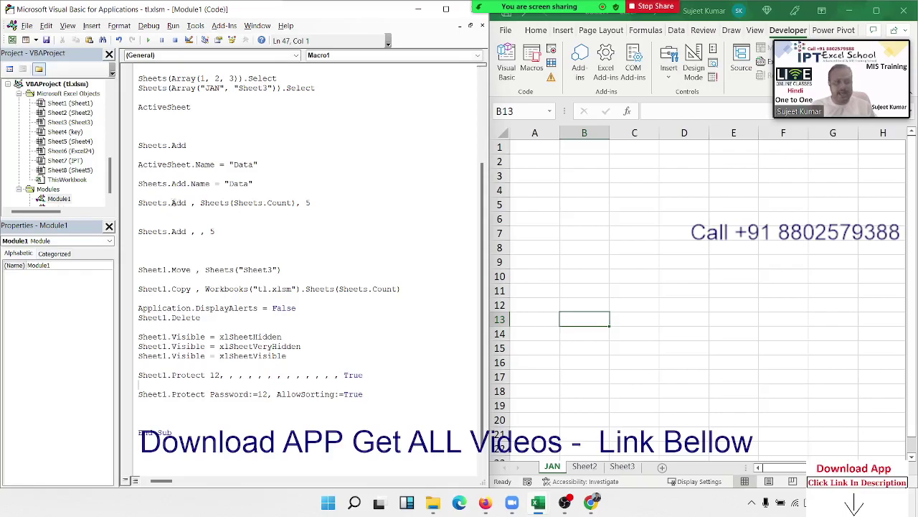
Step: Change the 'Sheets.Add , , 5' line to read Sheets.Add Count:=5
{"action": "left_click", "coordinate": [186, 203]}
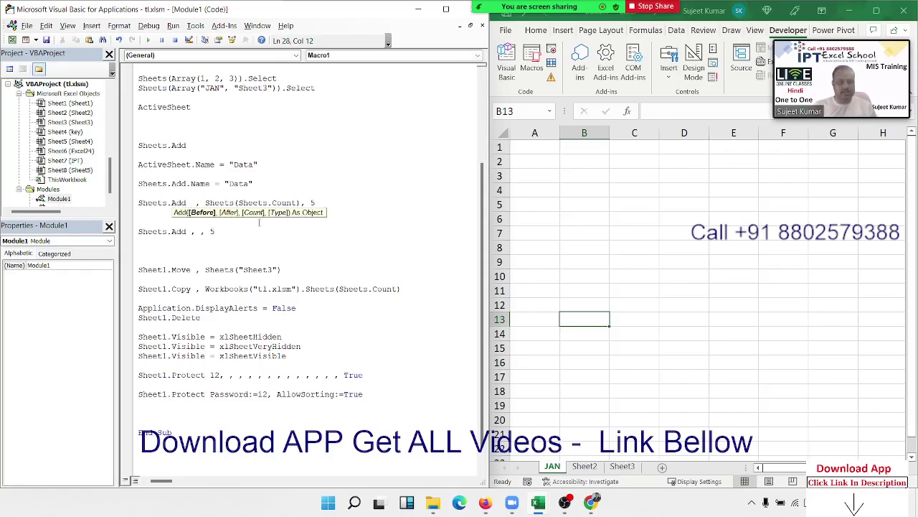
{"action": "key", "text": "Escape"}
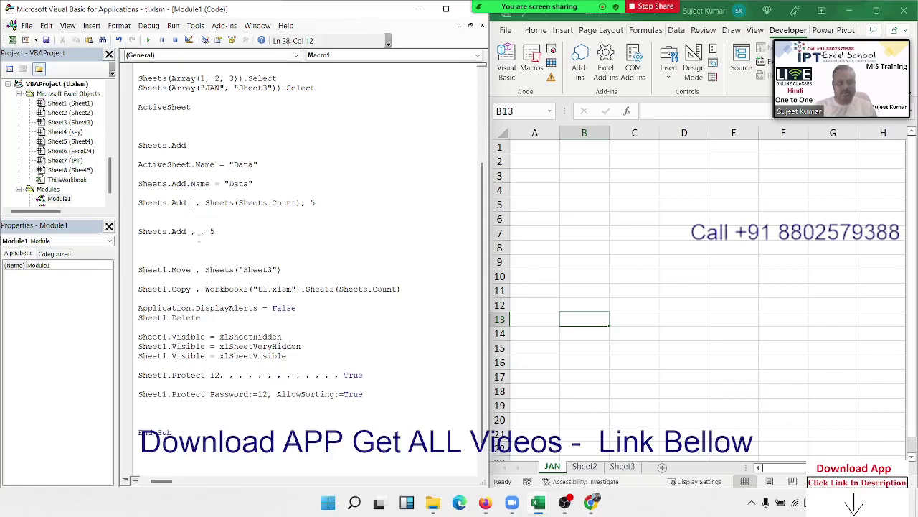
{"action": "left_click", "coordinate": [223, 243]}
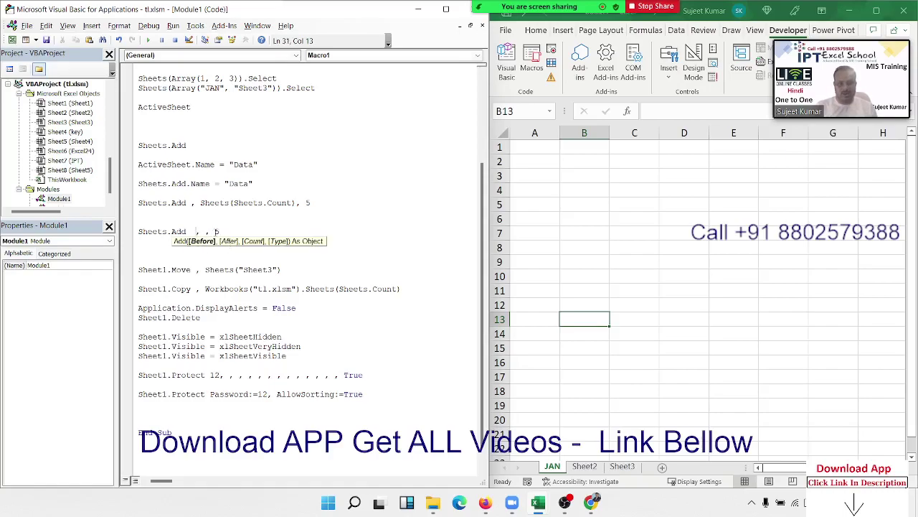
{"action": "key", "text": "Delete"}
{"action": "key", "text": "Delete"}
{"action": "key", "text": "Delete"}
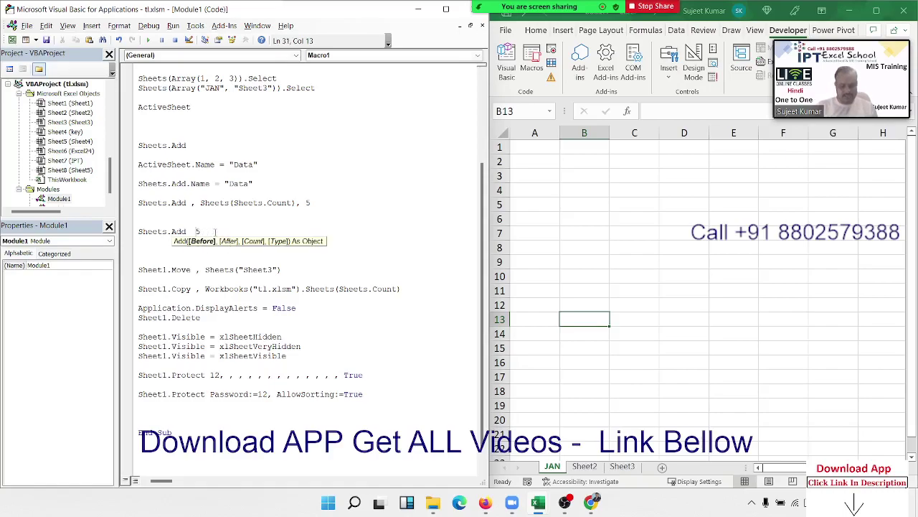
{"action": "type", "text": "count:"}
{"action": "type", "text": "="}
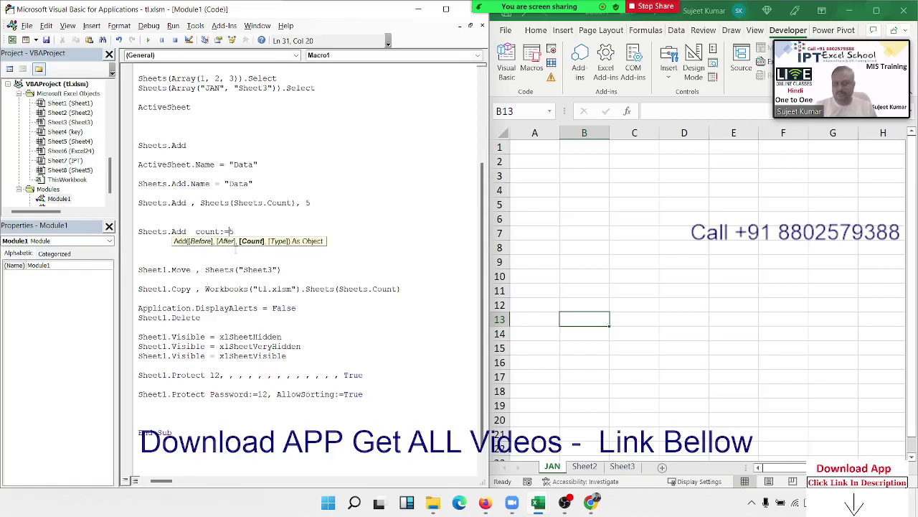
{"action": "left_click", "coordinate": [247, 261]}
{"action": "scroll", "coordinate": [279, 369], "scroll_direction": "down", "scroll_amount": 1}
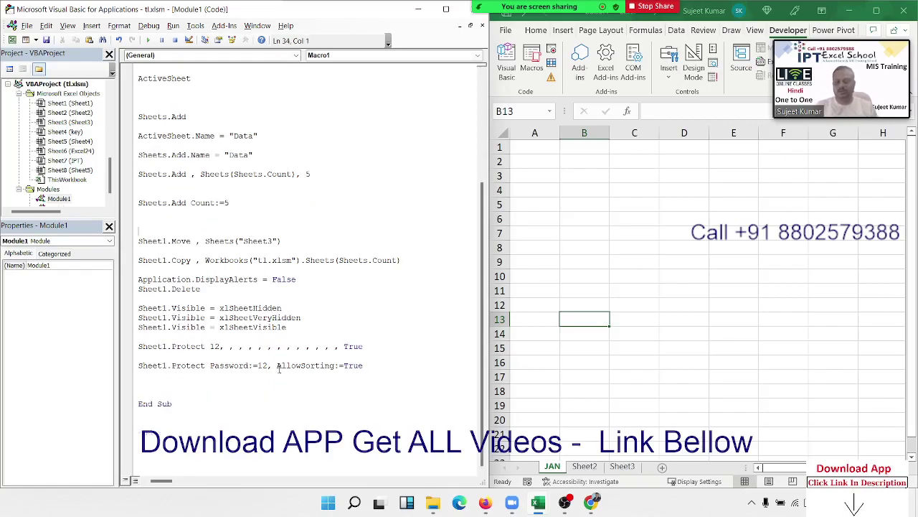
{"action": "left_click", "coordinate": [199, 383]}
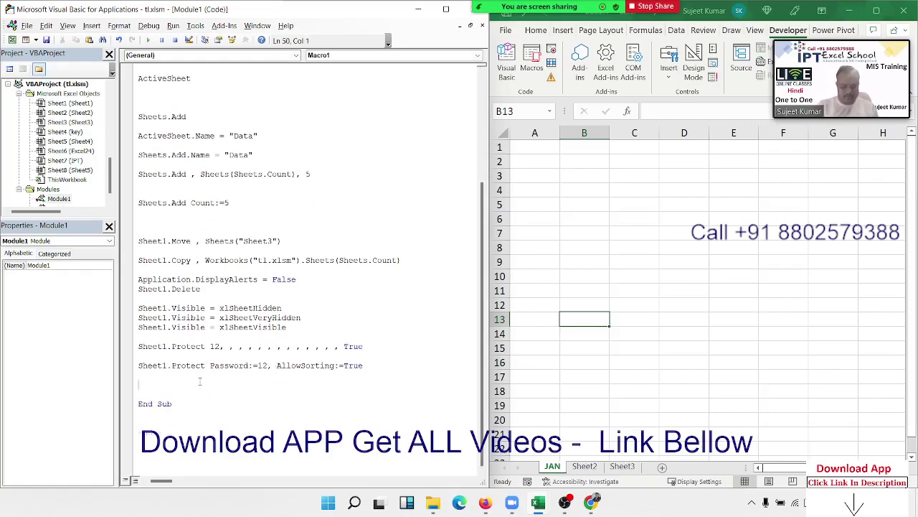
Step: Add the line Sheet1.Unprotect 12 above End Sub
{"action": "type", "text": "sheet1"}
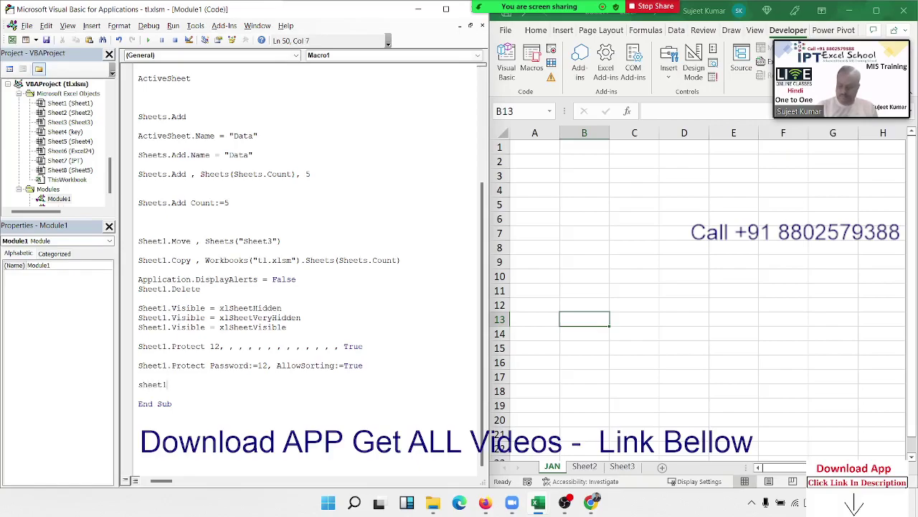
{"action": "type", "text": ".un"}
{"action": "key", "text": "Tab"}
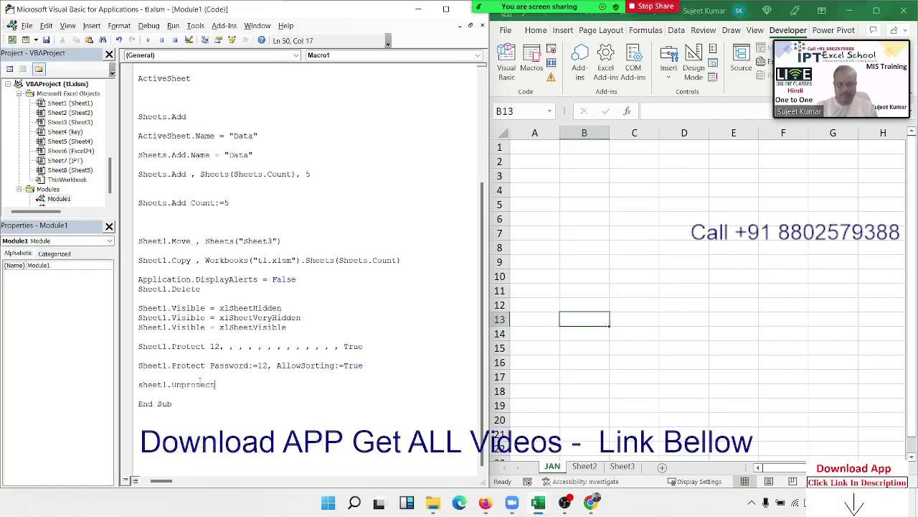
{"action": "type", "text": " 12"}
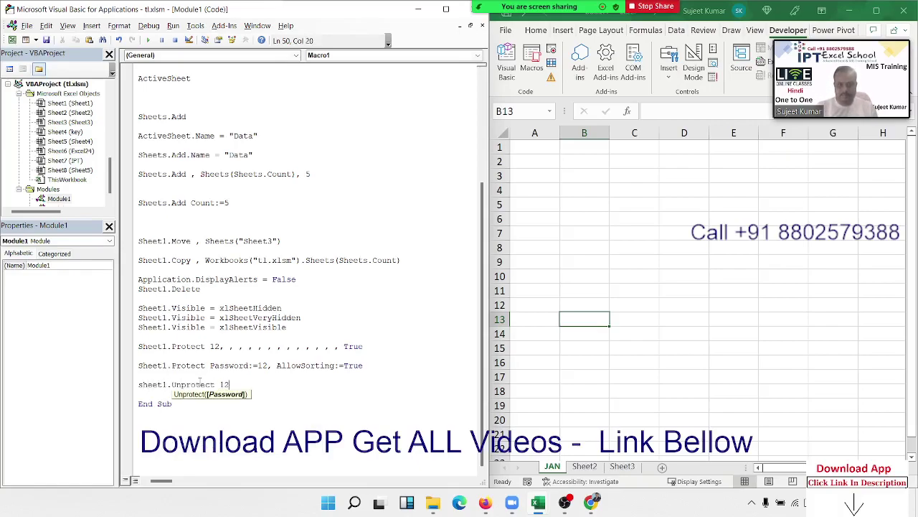
{"action": "left_click", "coordinate": [248, 374]}
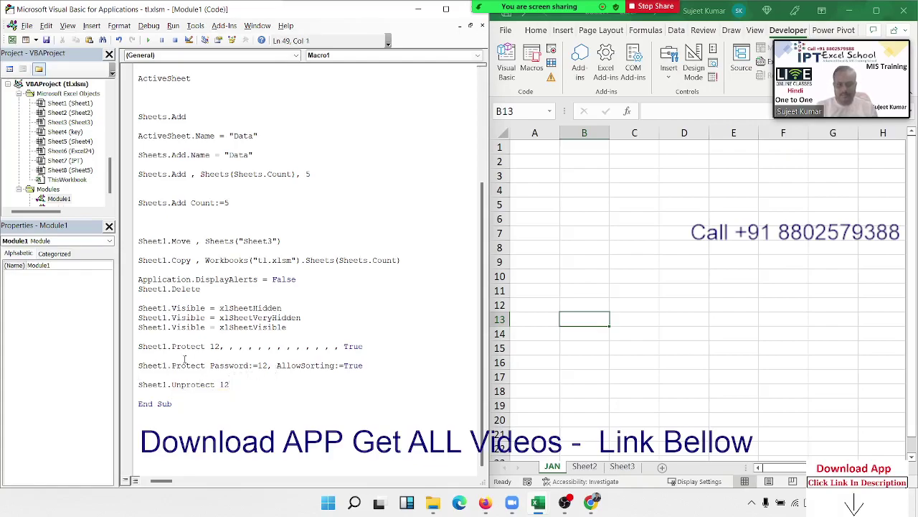
Step: Highlight the positional and the named Password:= arguments of the two Protect lines for comparison
{"action": "left_click", "coordinate": [273, 365]}
{"action": "left_click_drag", "start_coordinate": [220, 347], "coordinate": [326, 357]}
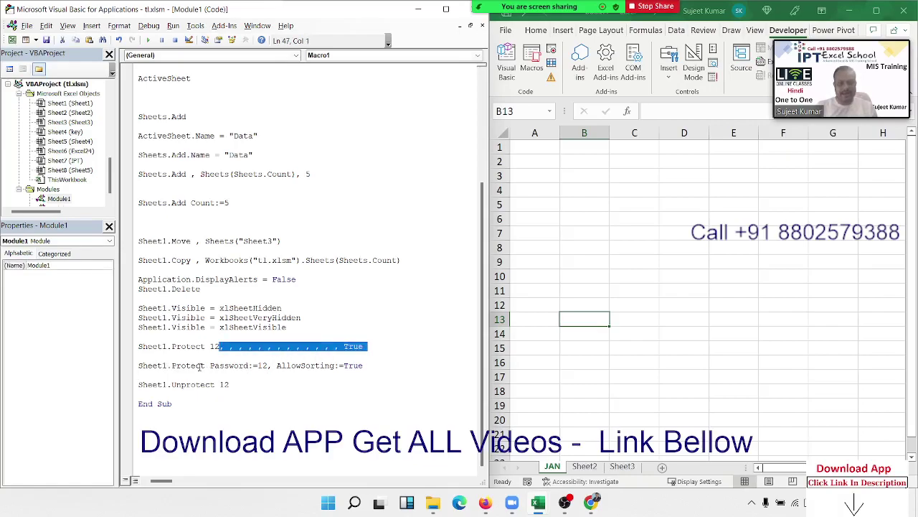
{"action": "left_click_drag", "start_coordinate": [205, 365], "coordinate": [436, 384]}
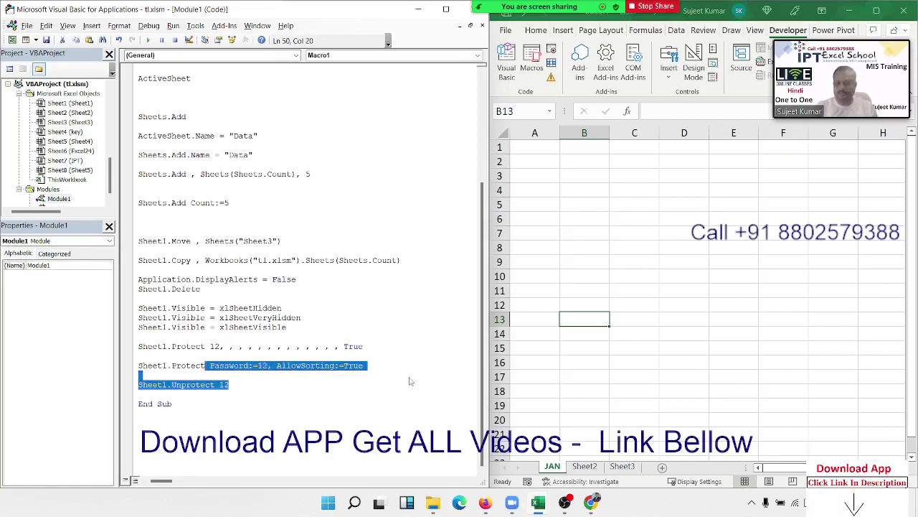
{"action": "left_click", "coordinate": [301, 384]}
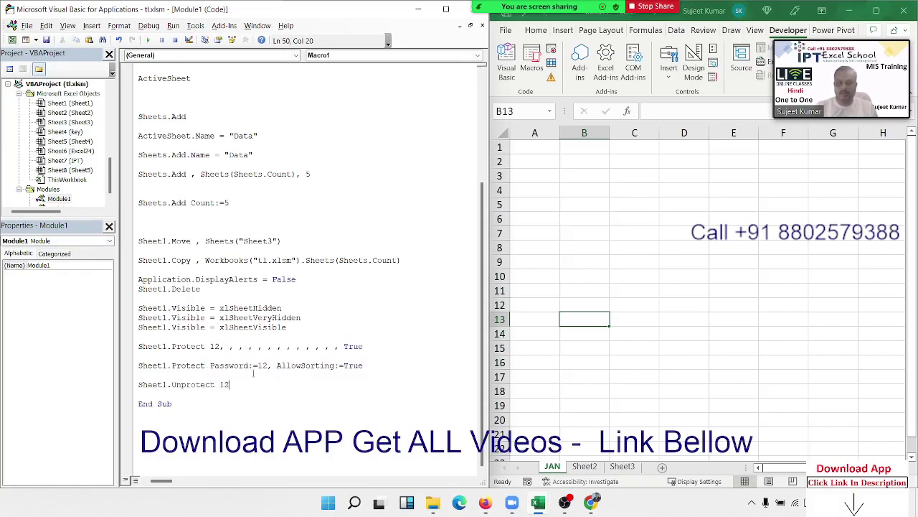
{"action": "double_click", "coordinate": [252, 366]}
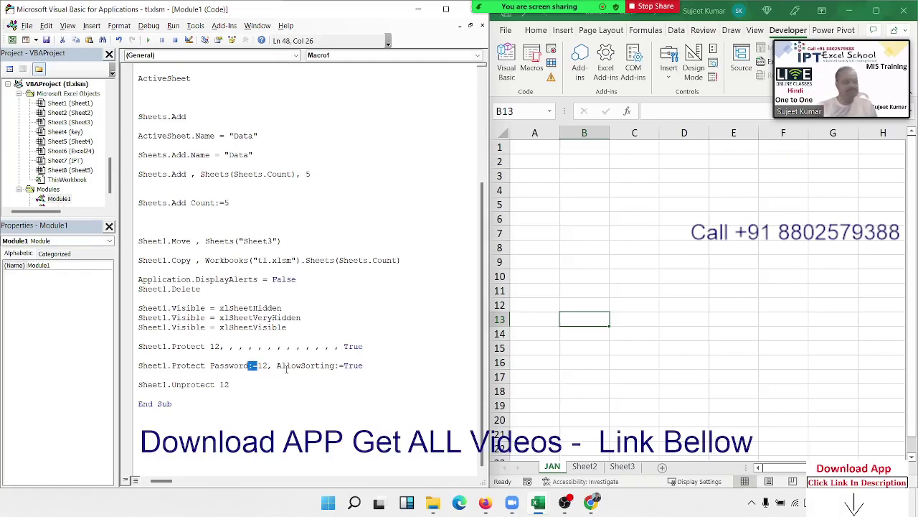
{"action": "left_click", "coordinate": [276, 385]}
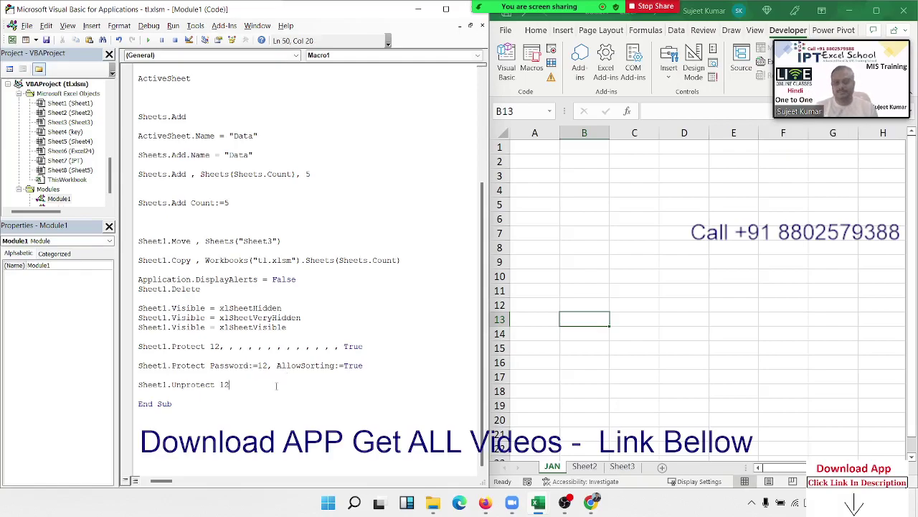
{"action": "left_click", "coordinate": [240, 396]}
{"action": "scroll", "coordinate": [240, 396], "scroll_direction": "up", "scroll_amount": 1}
{"action": "scroll", "coordinate": [240, 396], "scroll_direction": "down", "scroll_amount": 1}
Step: Scroll through the Macro1 code, then type 'sdf' into cell A3 and cancel the entry
{"action": "scroll", "coordinate": [207, 342], "scroll_direction": "up", "scroll_amount": 1}
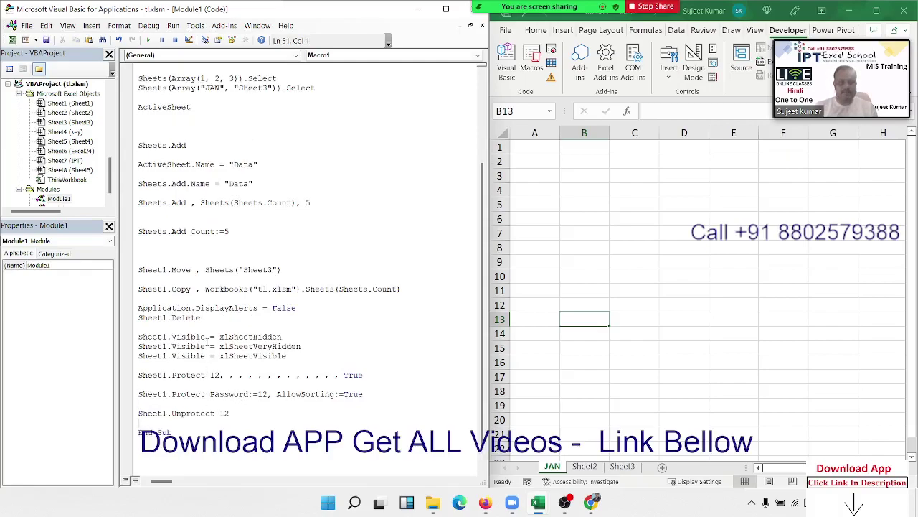
{"action": "scroll", "coordinate": [206, 337], "scroll_direction": "up", "scroll_amount": 2}
{"action": "scroll", "coordinate": [207, 341], "scroll_direction": "up", "scroll_amount": 2}
{"action": "scroll", "coordinate": [206, 345], "scroll_direction": "down", "scroll_amount": 2}
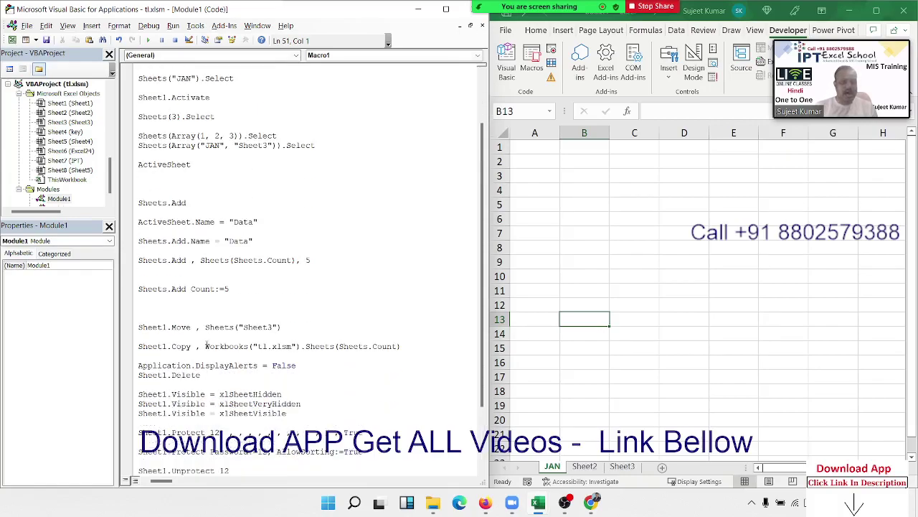
{"action": "scroll", "coordinate": [206, 346], "scroll_direction": "up", "scroll_amount": 1}
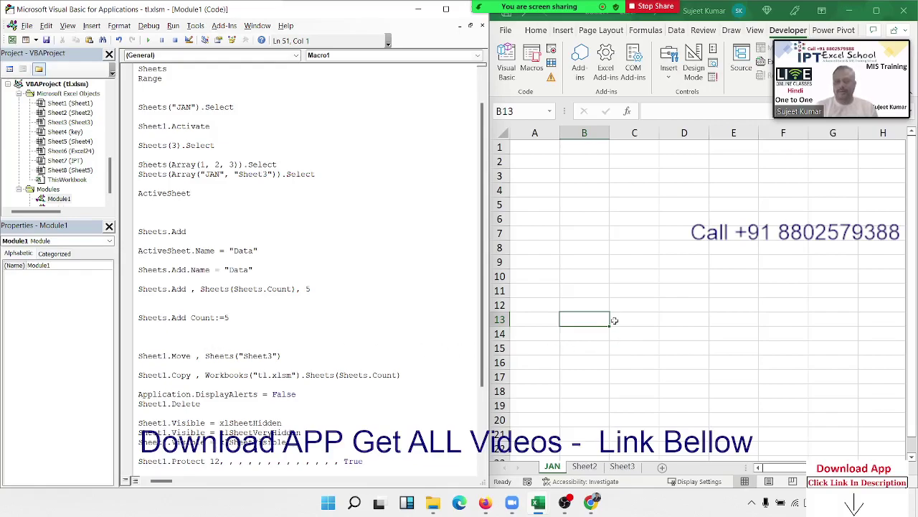
{"action": "left_click", "coordinate": [553, 176]}
{"action": "type", "text": "sdf"}
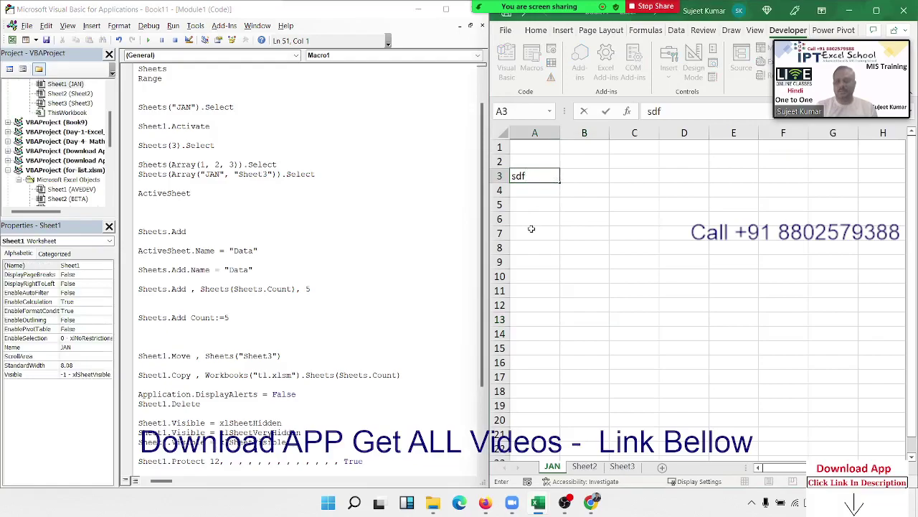
{"action": "key", "text": "Escape"}
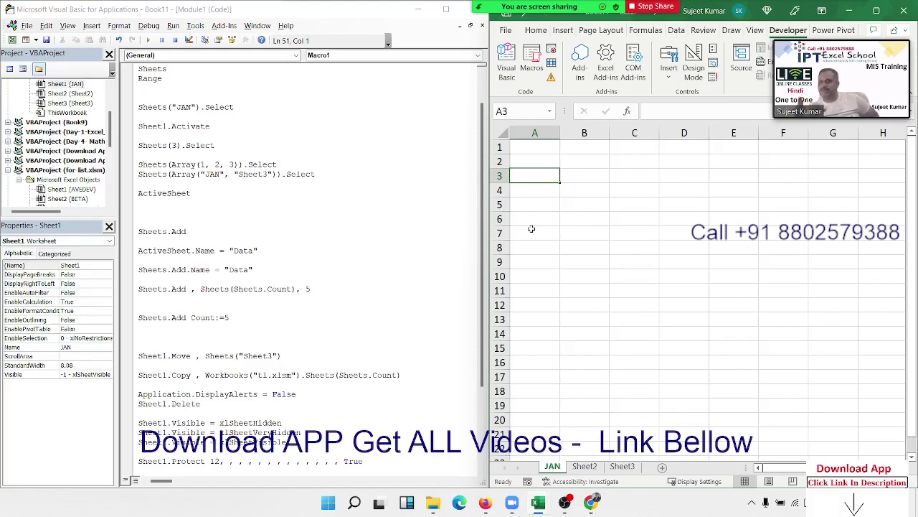
Step: Select all Macro1 code from End Sub up to Sub Macro1()
{"action": "right_click", "coordinate": [558, 467]}
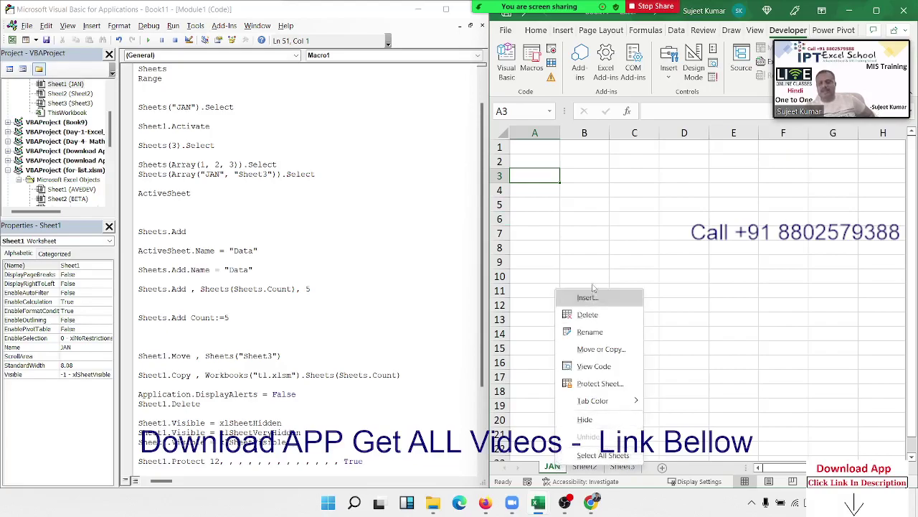
{"action": "left_click", "coordinate": [677, 241]}
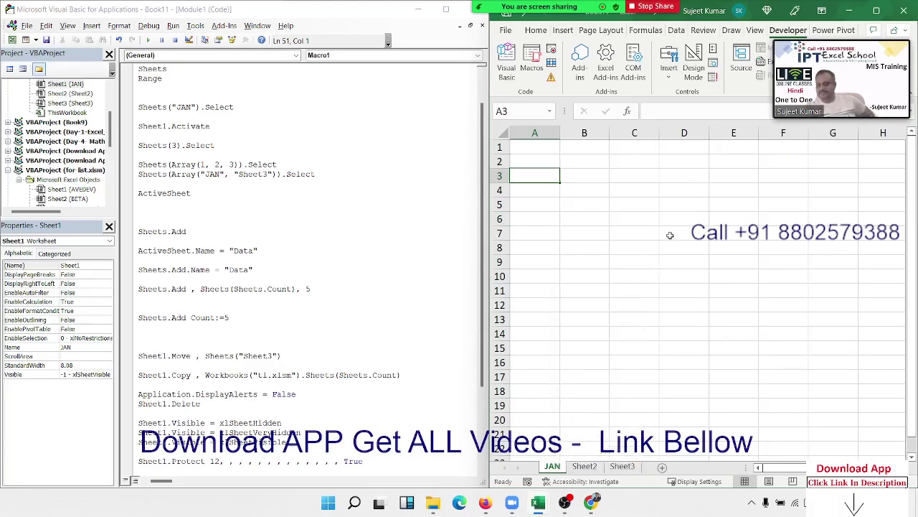
{"action": "scroll", "coordinate": [290, 338], "scroll_direction": "down", "scroll_amount": 3}
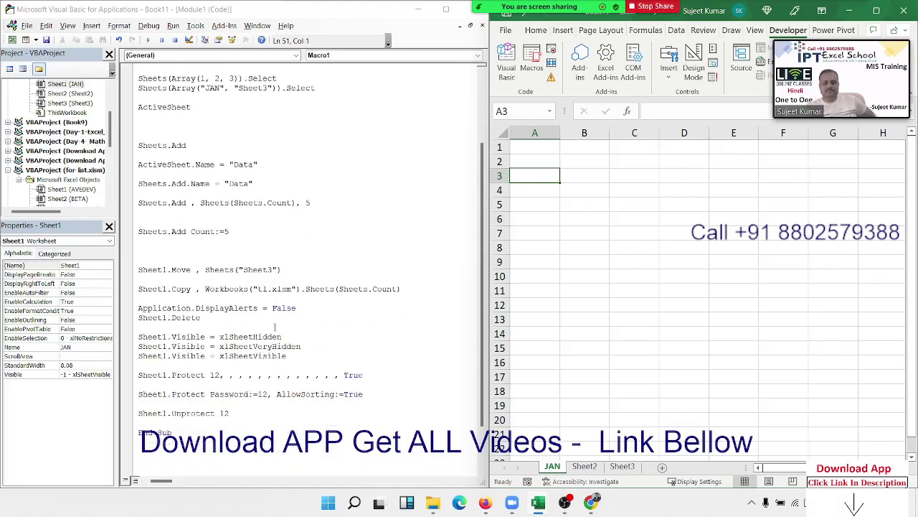
{"action": "scroll", "coordinate": [237, 373], "scroll_direction": "down", "scroll_amount": 1}
{"action": "left_click", "coordinate": [181, 417]}
{"action": "left_click_drag", "start_coordinate": [181, 417], "coordinate": [18, 84]}
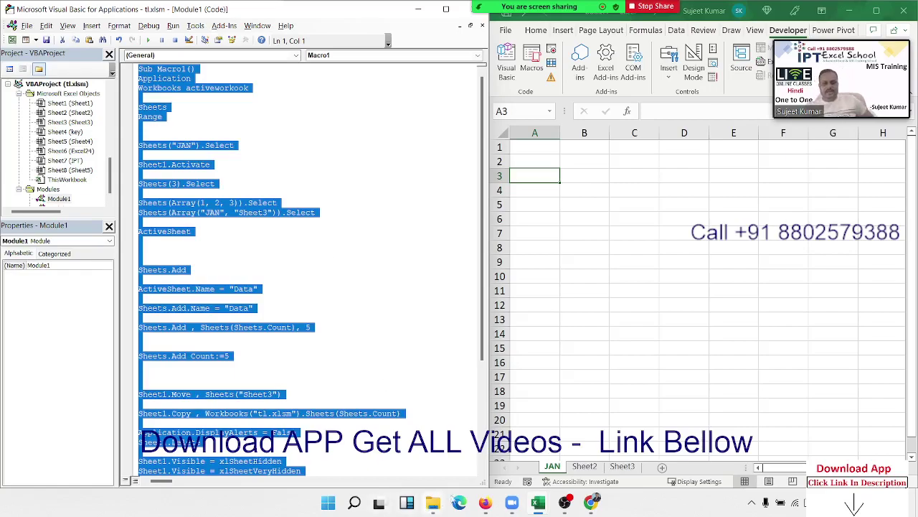
{"action": "mouse_move", "coordinate": [594, 502]}
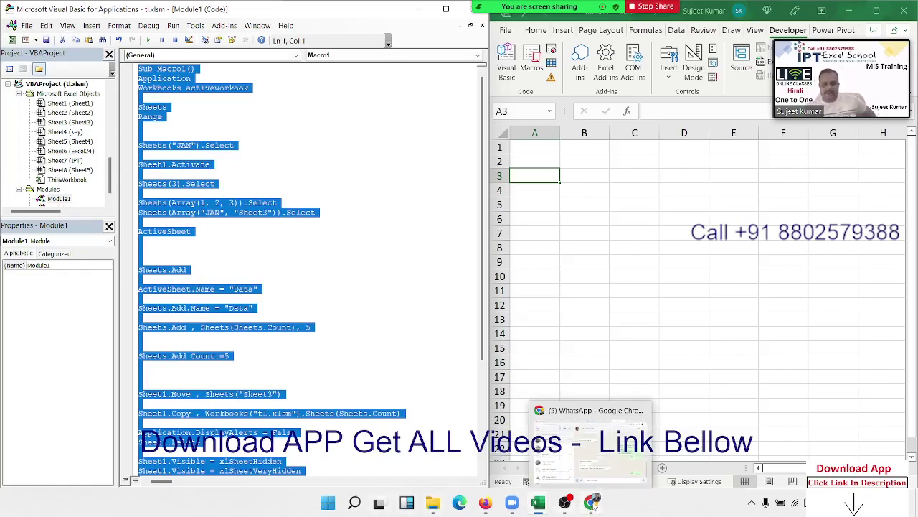
{"action": "left_click", "coordinate": [615, 472]}
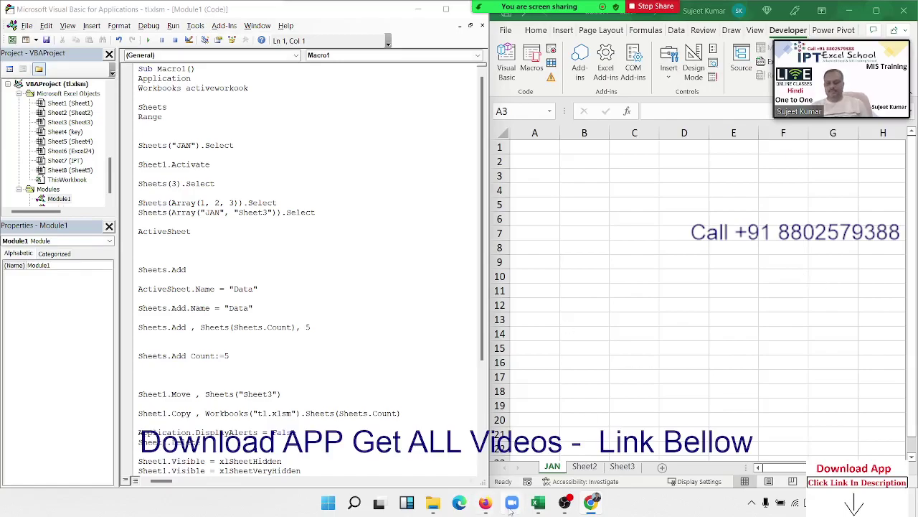
{"action": "mouse_move", "coordinate": [511, 508]}
{"action": "mouse_move", "coordinate": [438, 507]}
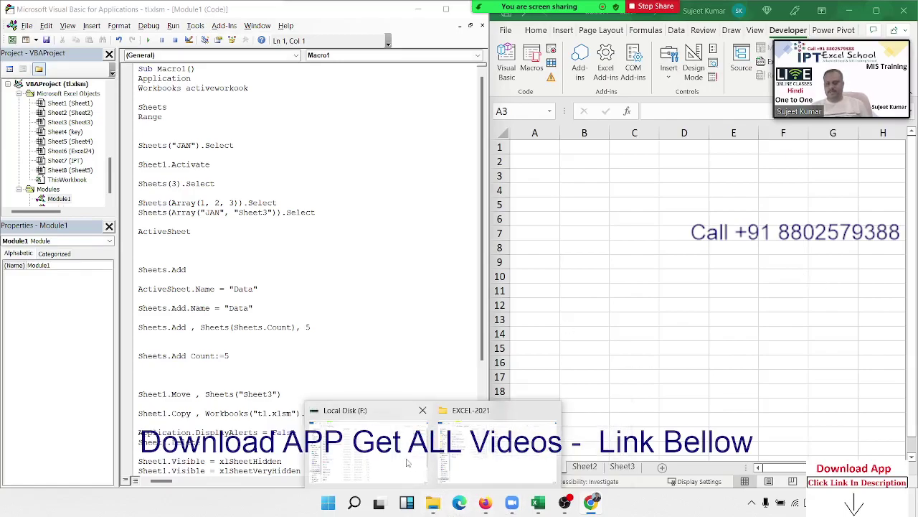
{"action": "mouse_move", "coordinate": [537, 502]}
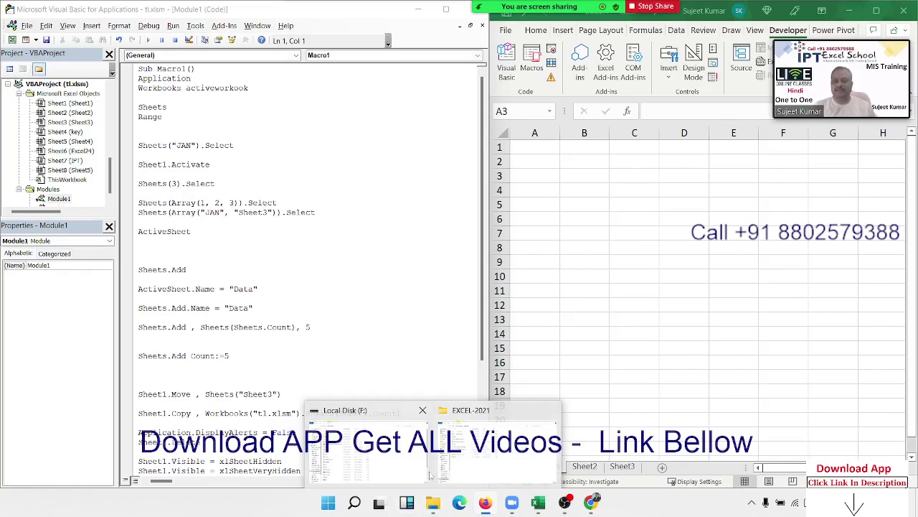
Step: Open the 2022 folder on Local Disk (F:) in File Explorer
{"action": "left_click", "coordinate": [452, 470]}
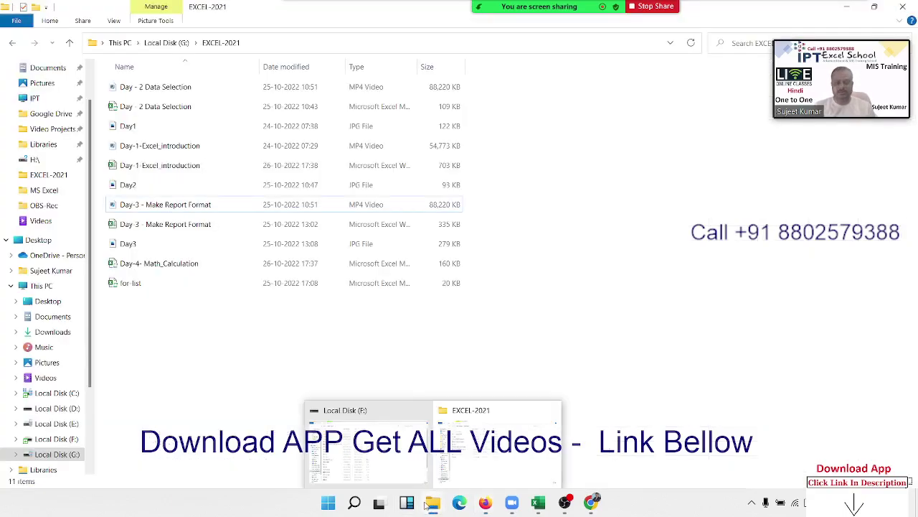
{"action": "left_click", "coordinate": [375, 455]}
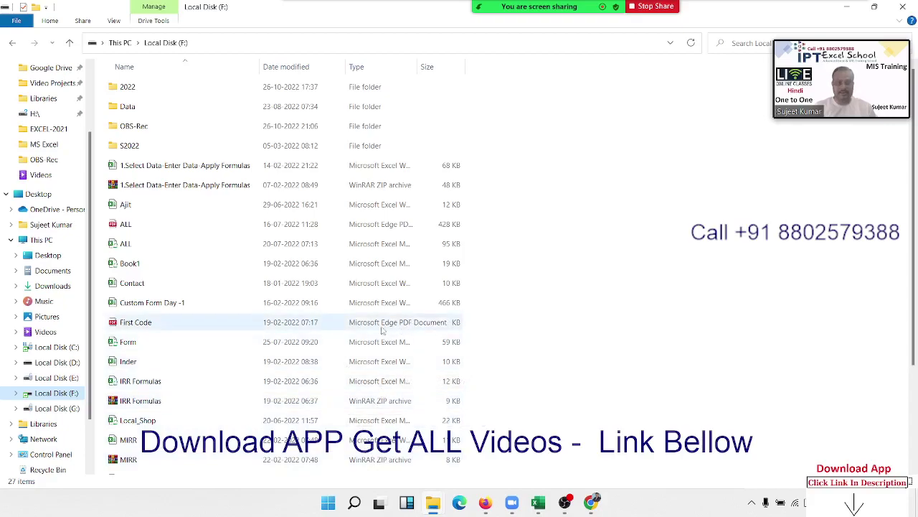
{"action": "double_click", "coordinate": [180, 89]}
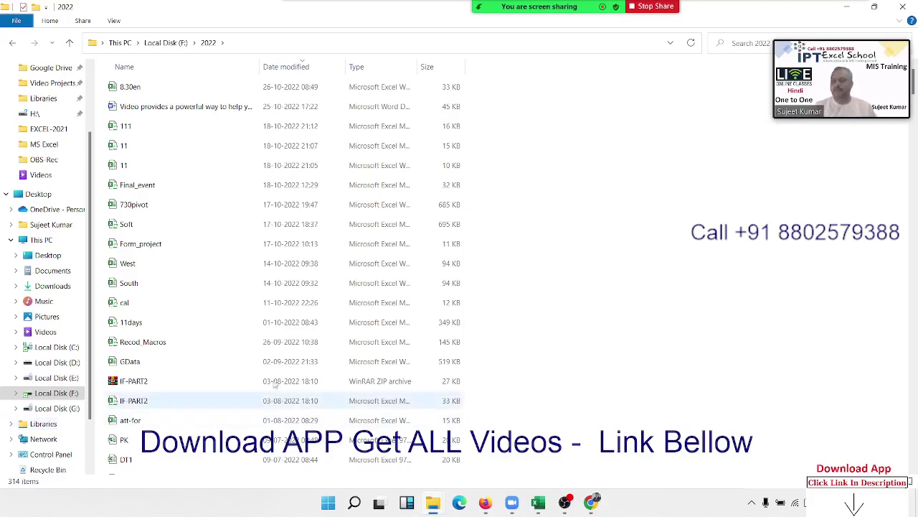
Step: Minimize the 2022 and EXCEL-2021 folder windows and stop screen sharing
{"action": "left_click", "coordinate": [847, 7]}
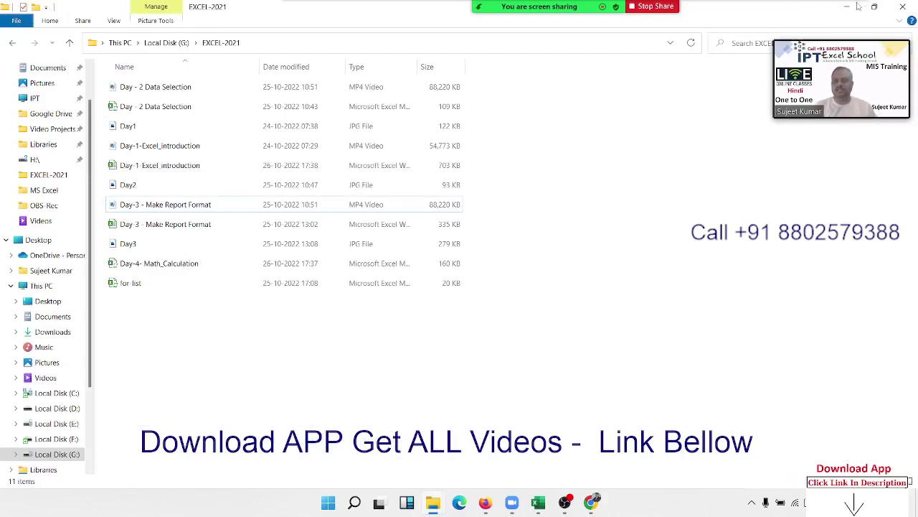
{"action": "left_click", "coordinate": [848, 7]}
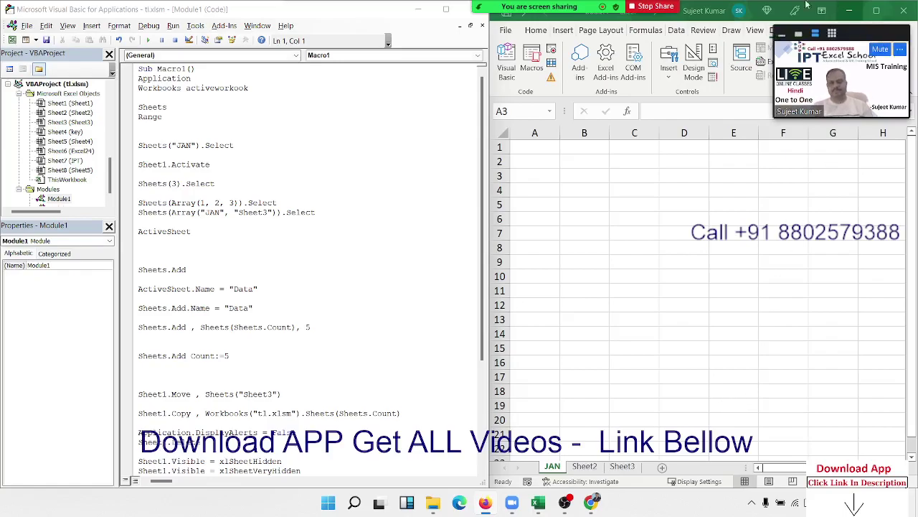
{"action": "left_click", "coordinate": [655, 6]}
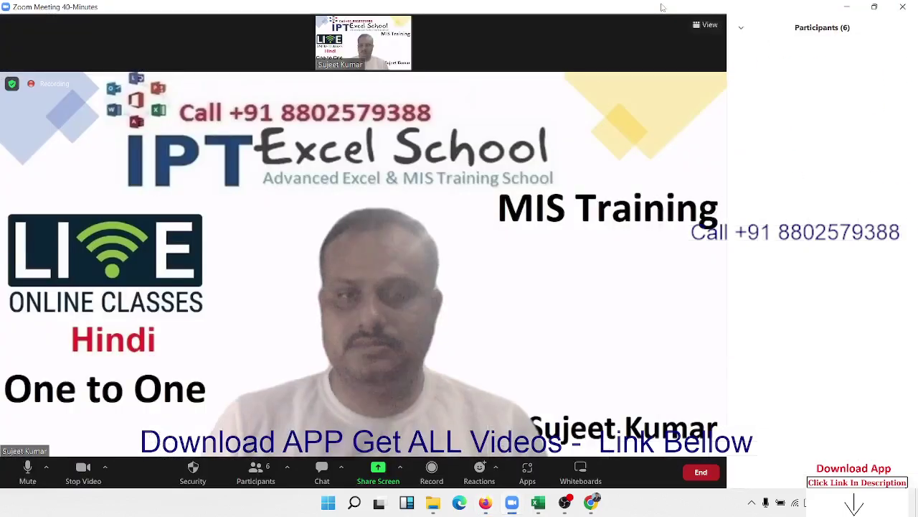